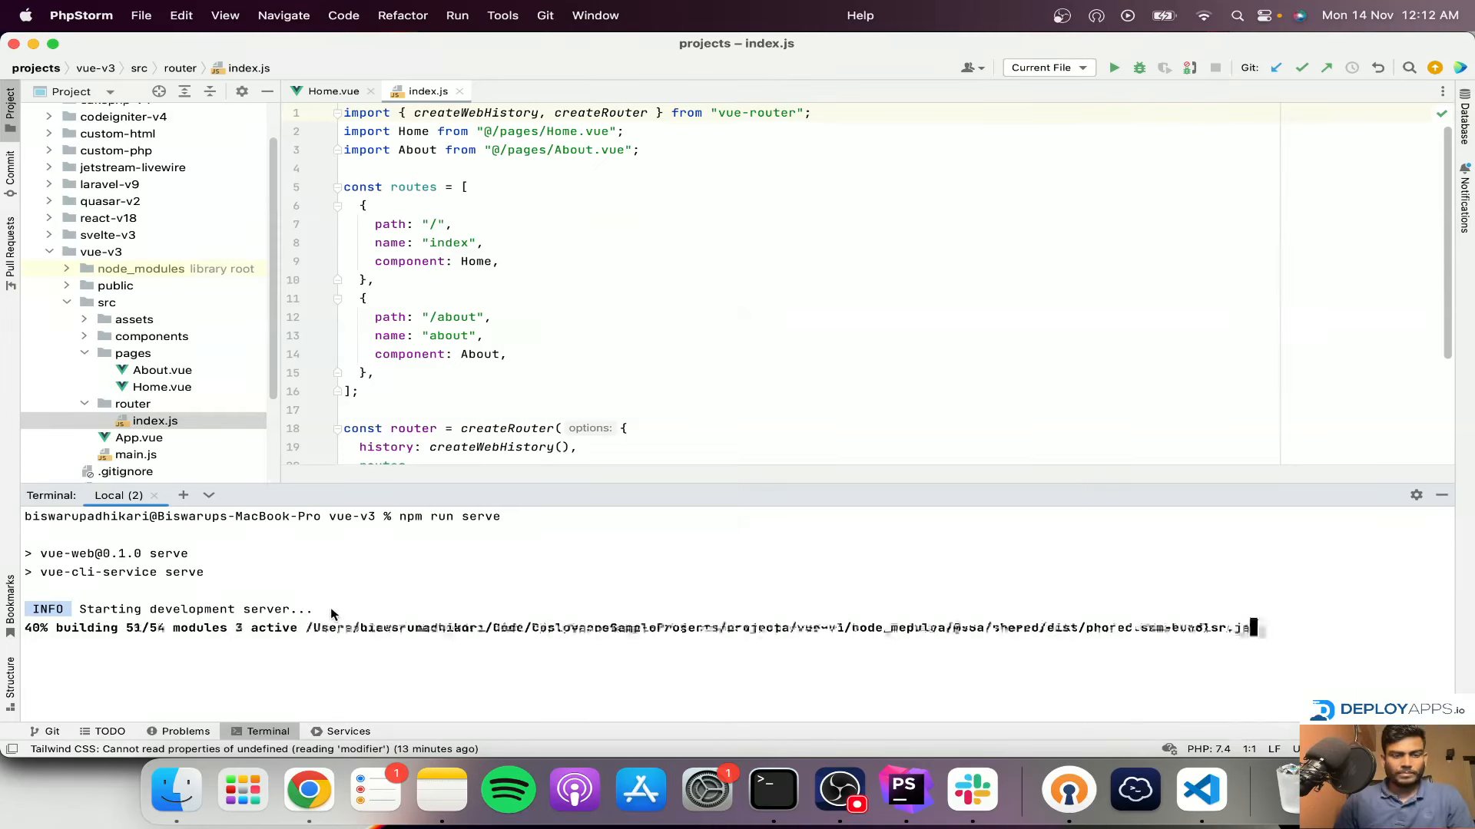
# Open the local development site at localhost:8080 in Chrome to view it, and close its tab.
pyautogui.keyDown('super'); pyautogui.click(258, 602); pyautogui.keyUp('super')
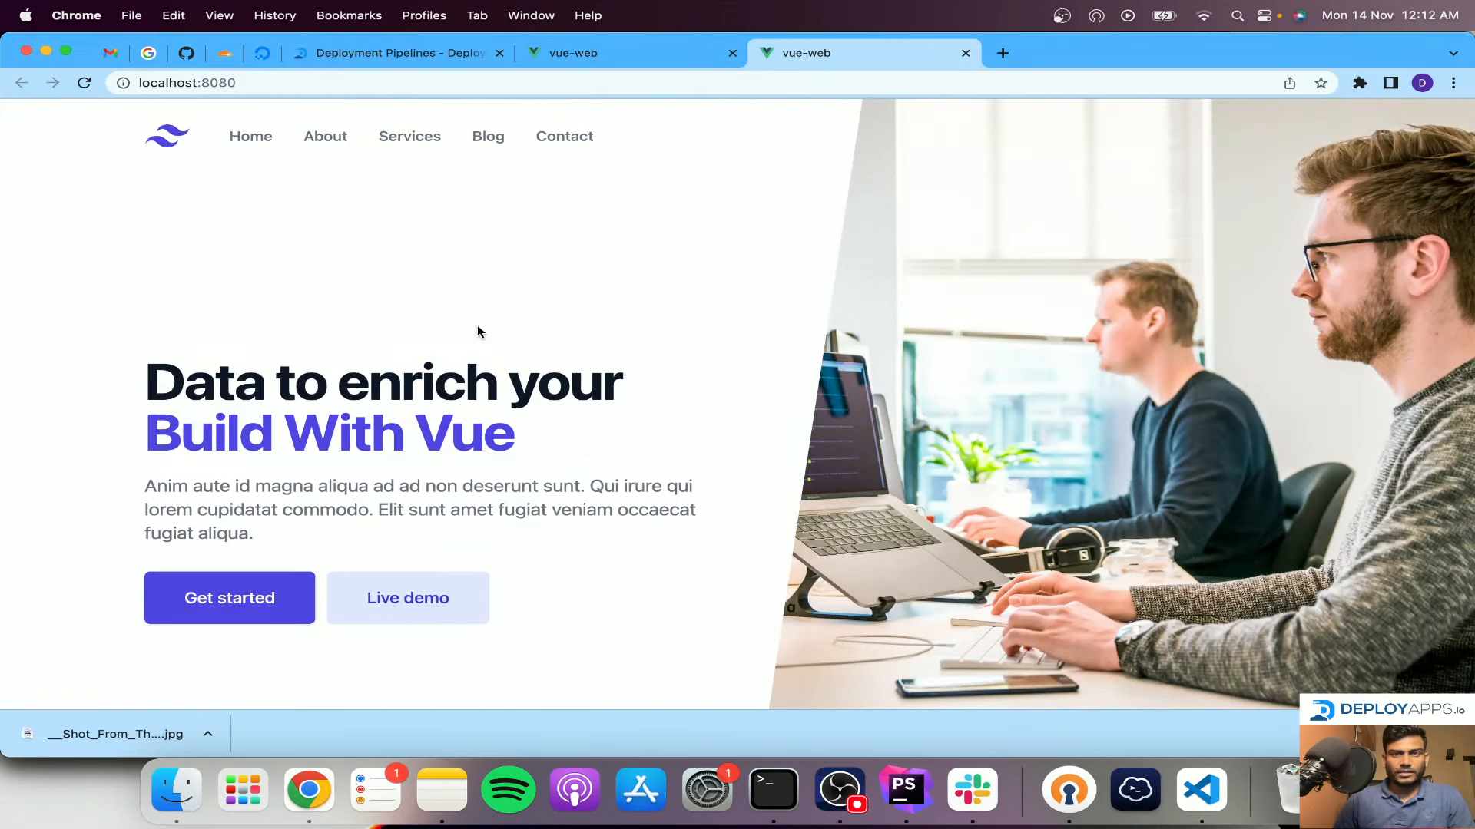
pyautogui.click(403, 66)
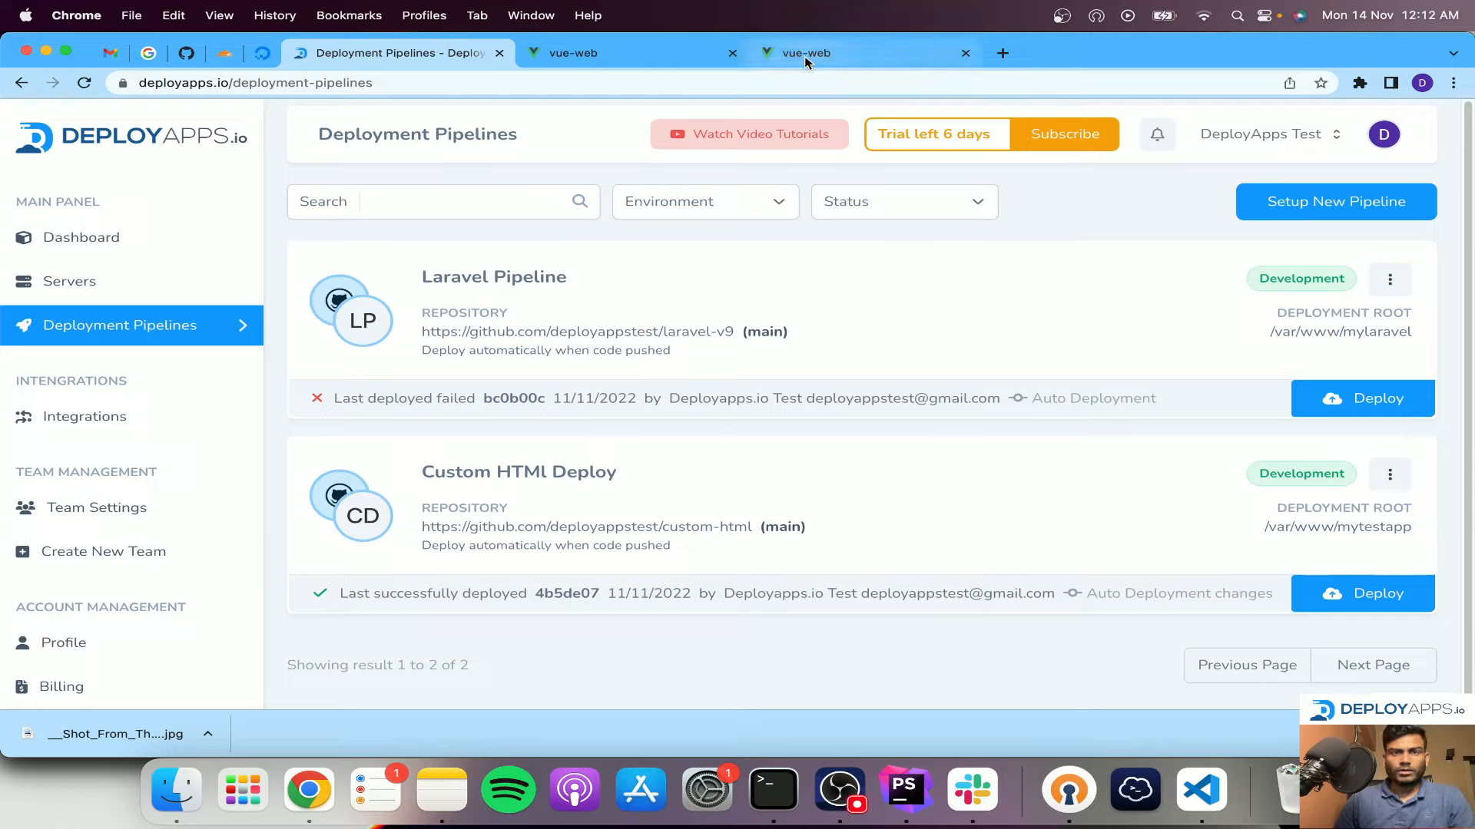
pyautogui.click(964, 59)
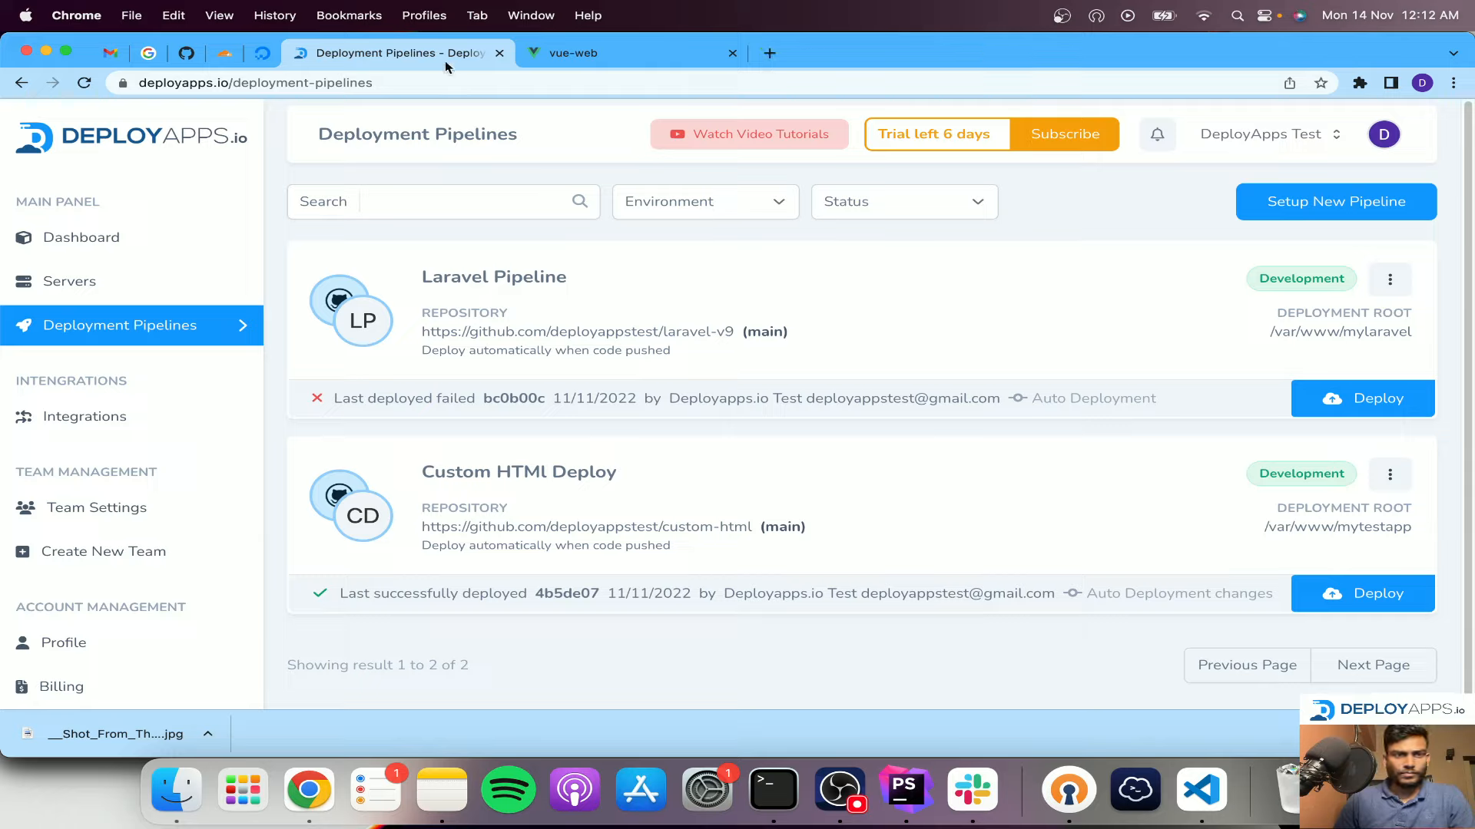
# Check the Test-Server droplet in DigitalOcean and load the deployed Vue site at 139.59.94.93.
pyautogui.click(262, 53)
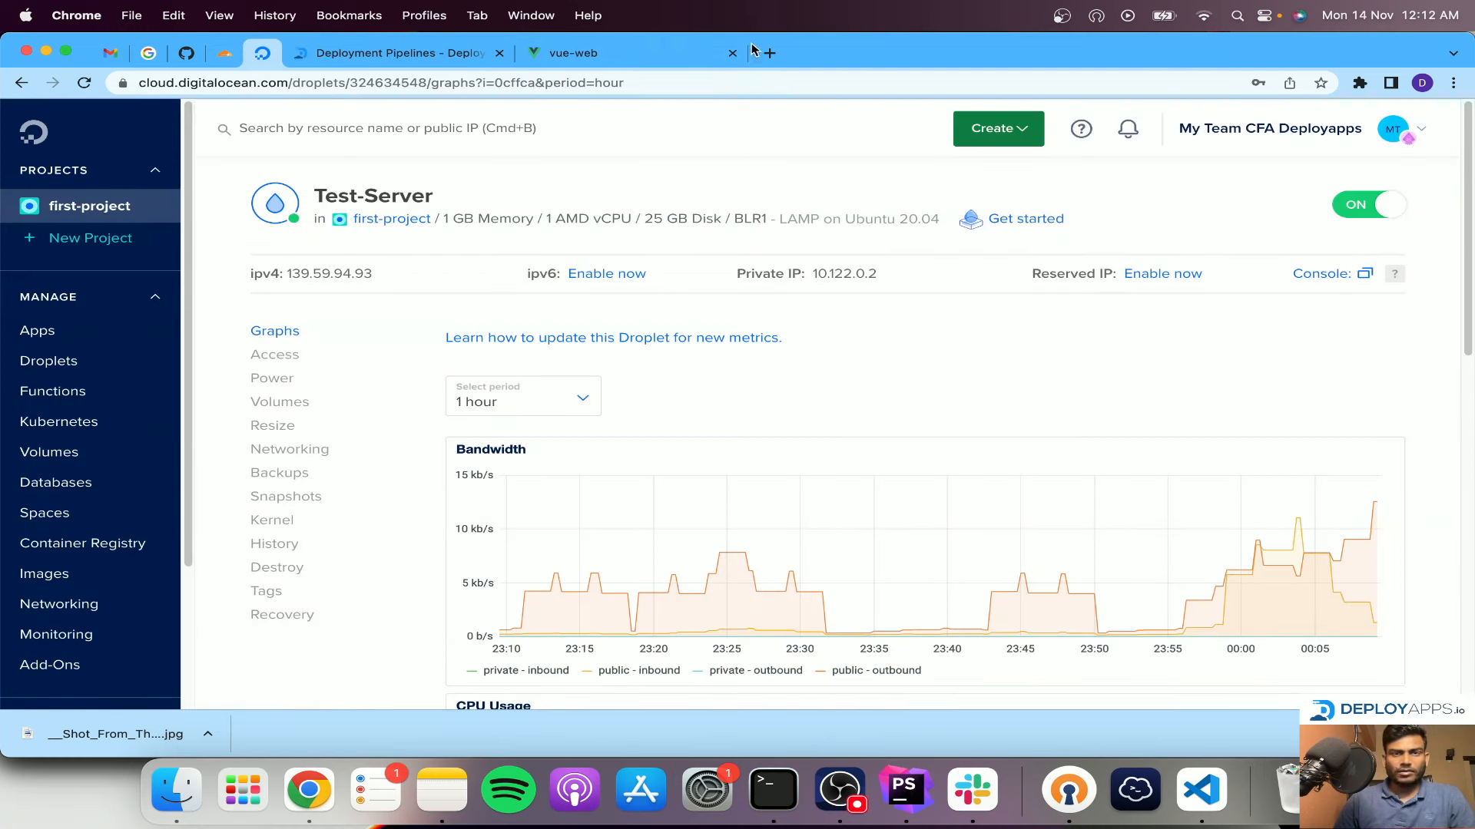
pyautogui.click(691, 54)
pyautogui.rightClick(662, 86)
pyautogui.press('super+c')
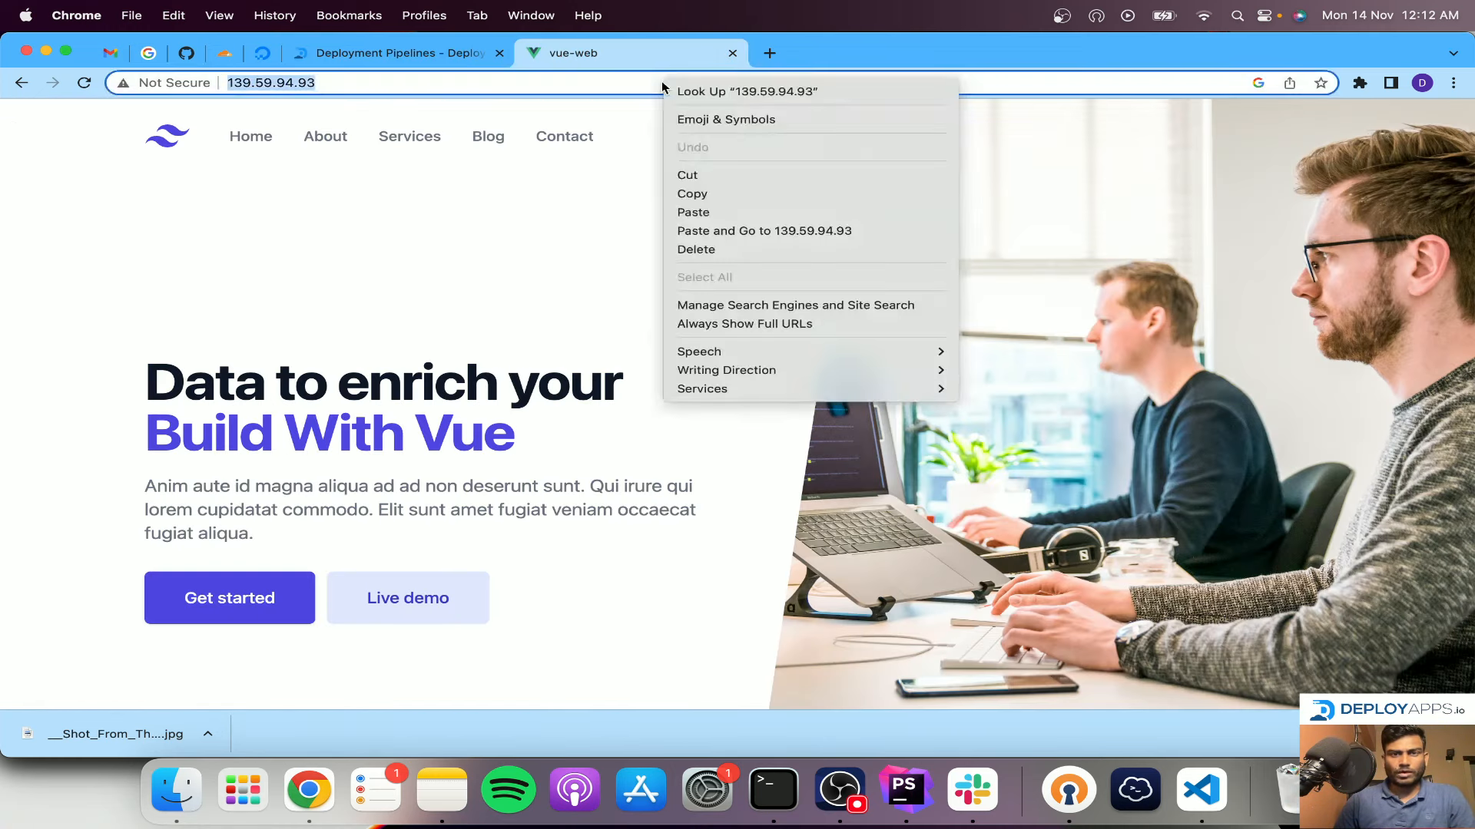
pyautogui.click(725, 229)
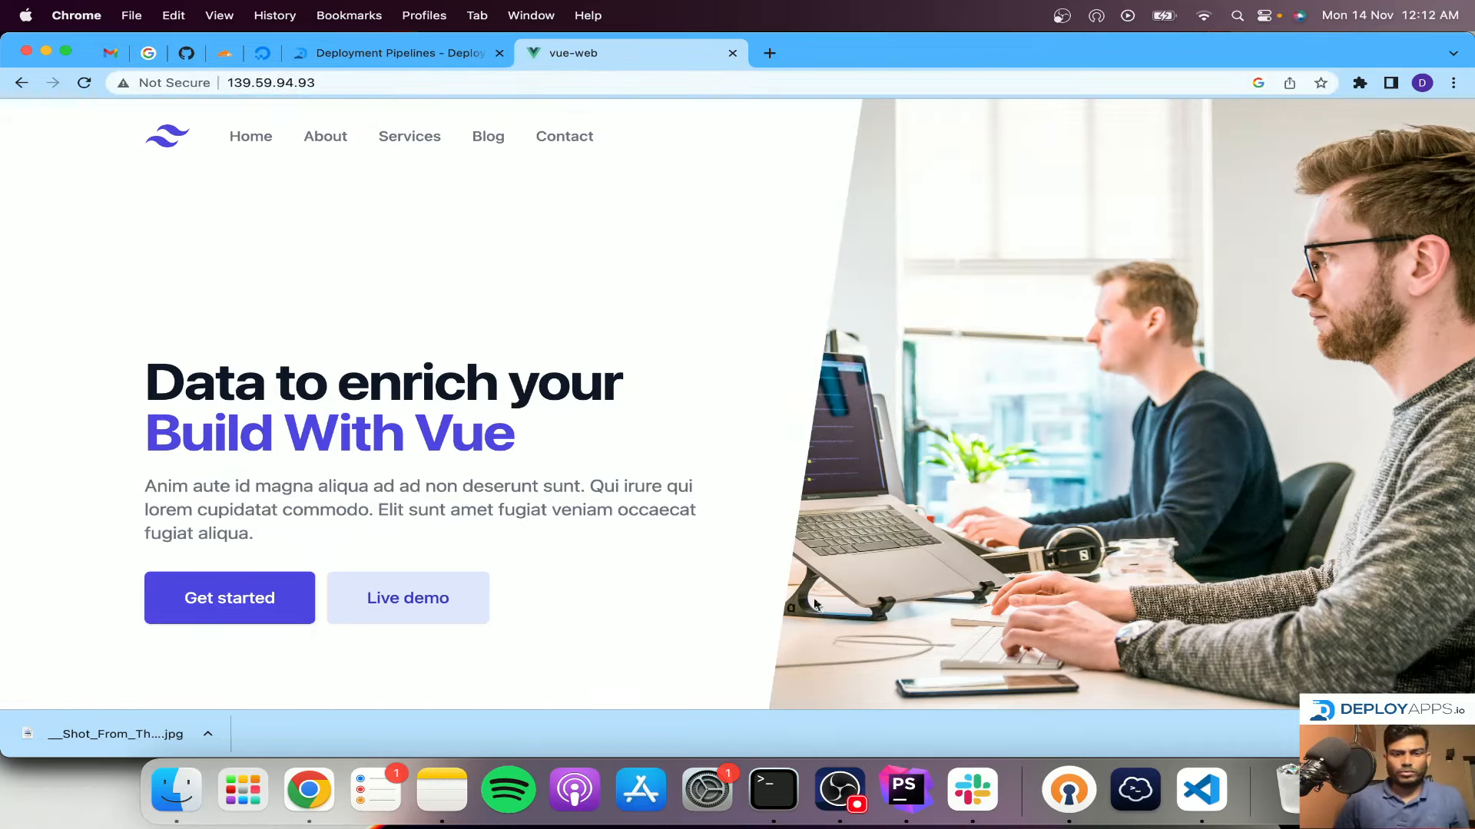
# Switch to Terminal and list the files in the server's /var/www/vue/dist folder.
pyautogui.click(774, 789)
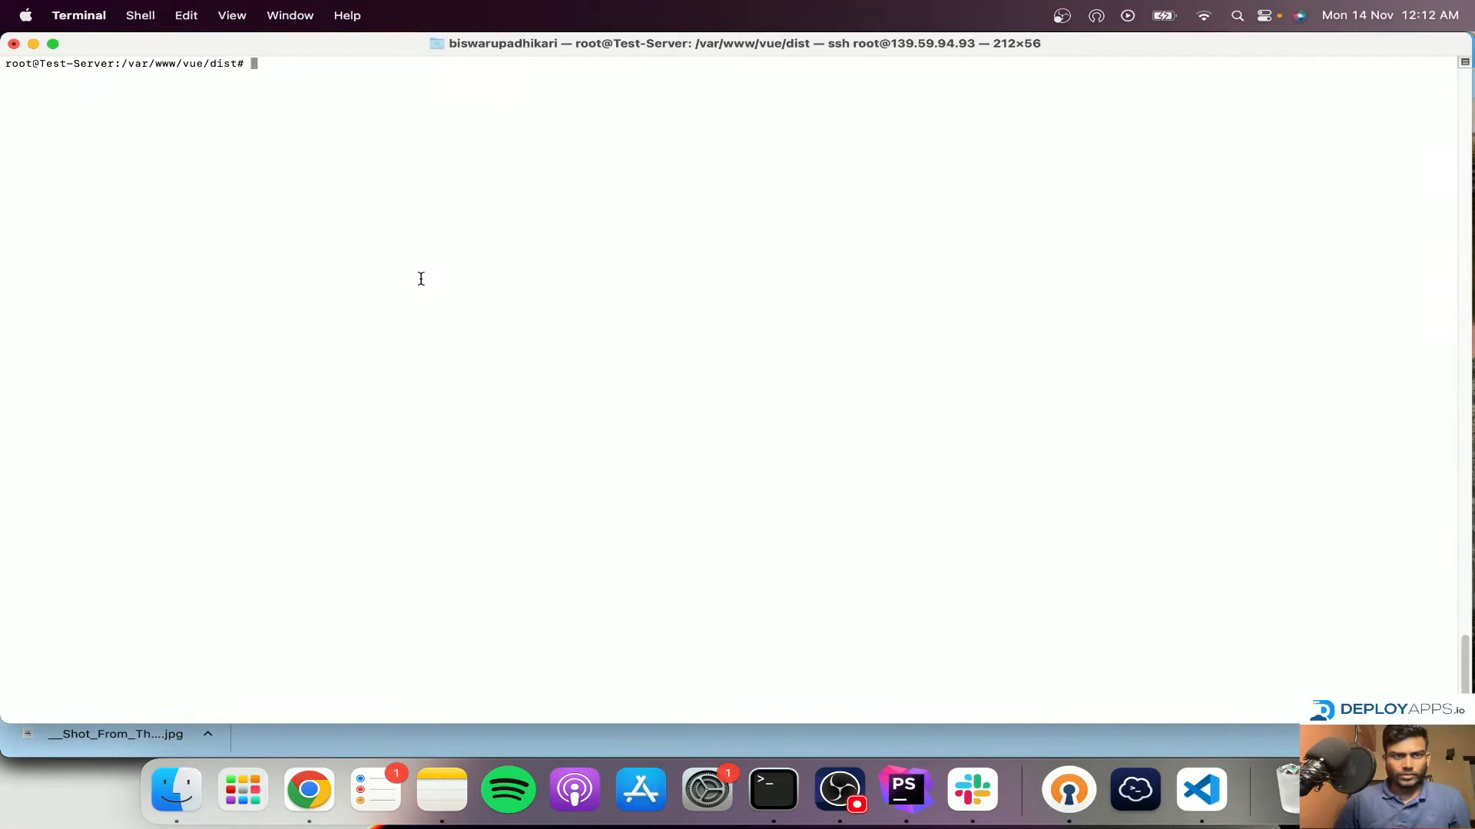
pyautogui.write('ls')
pyautogui.press('Return')
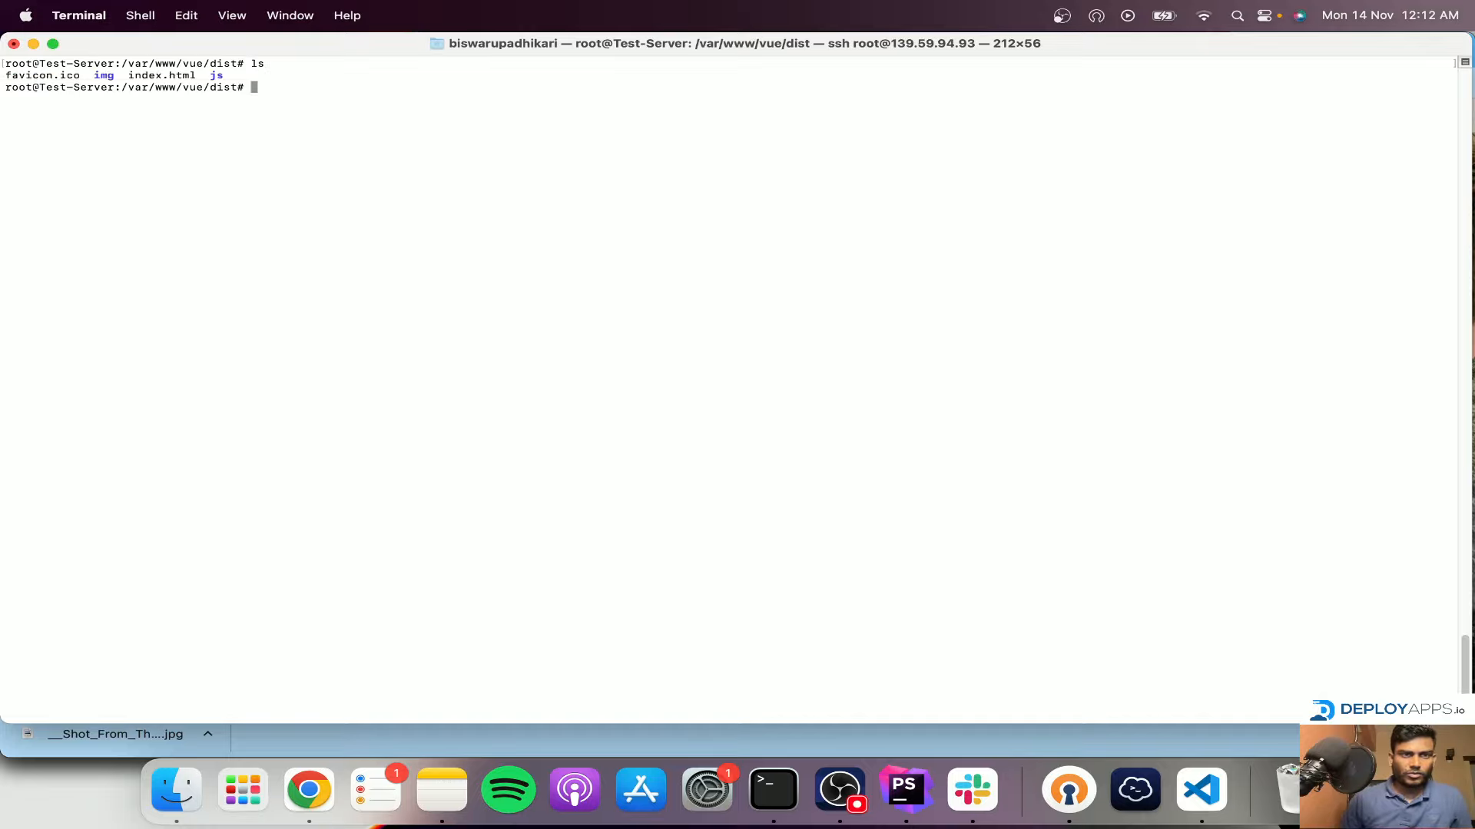
pyautogui.doubleClick(196, 64)
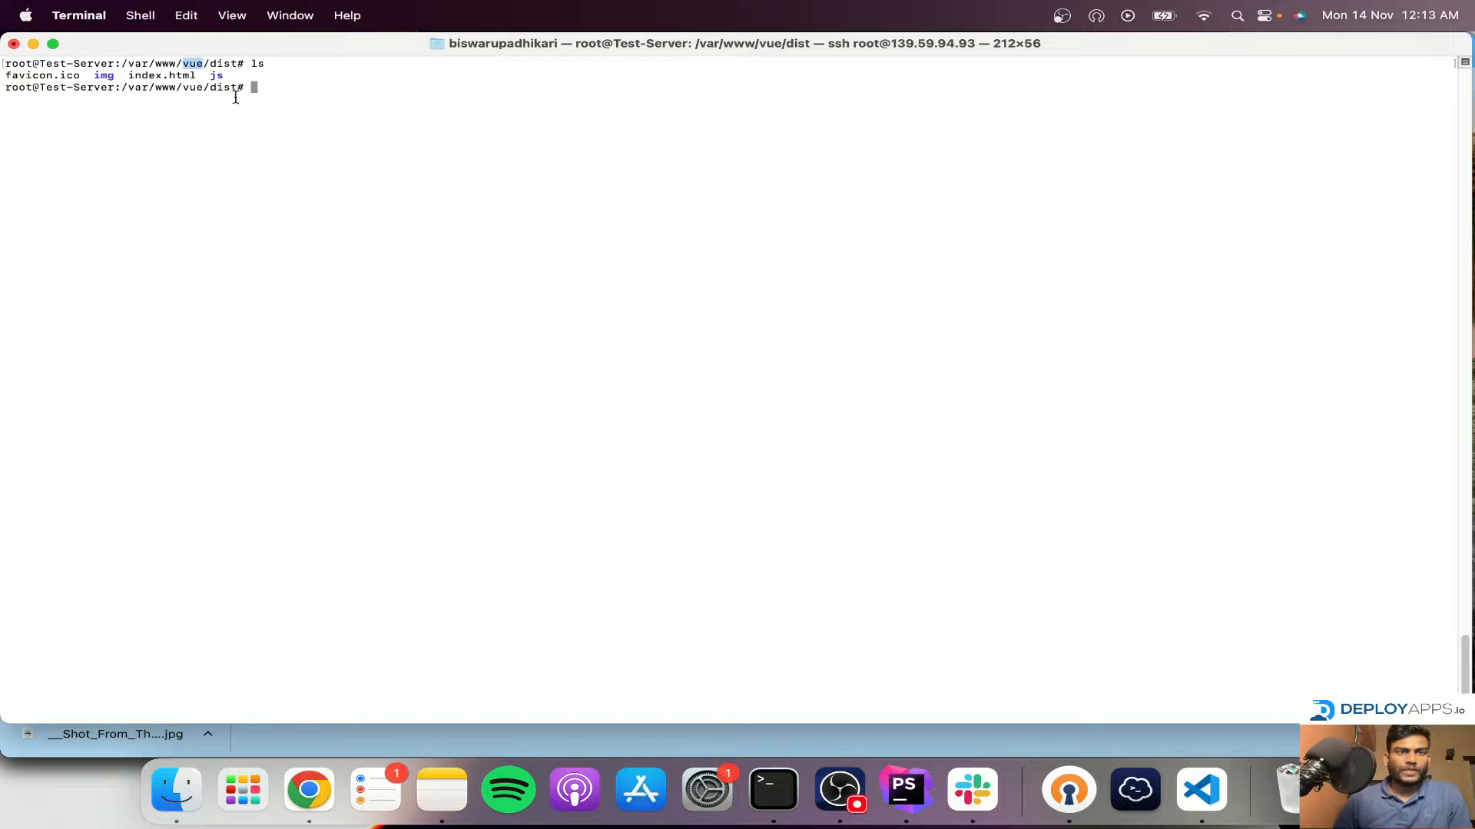
pyautogui.doubleClick(229, 63)
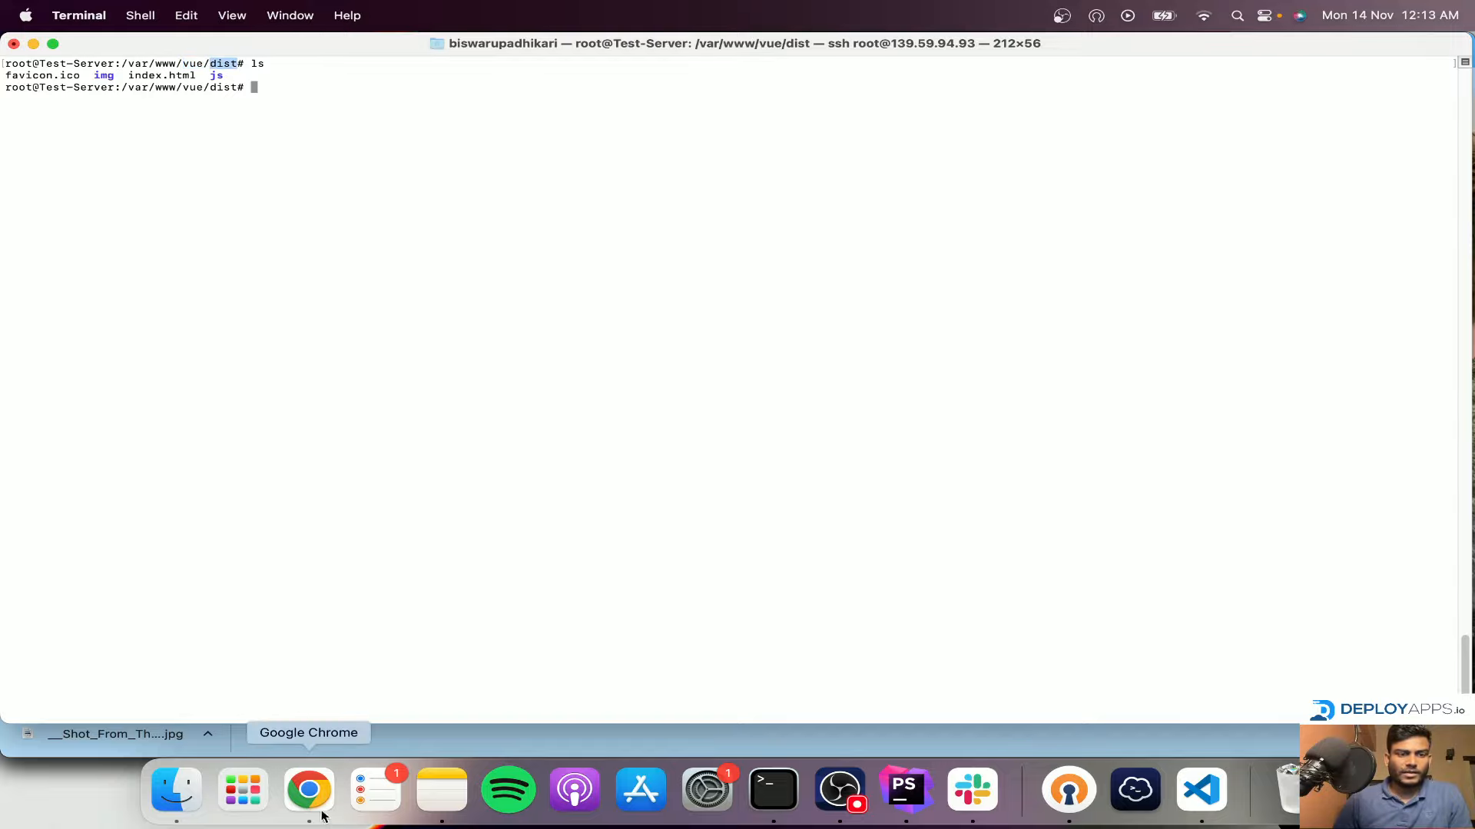
# Switch back to Chrome and reload the deployed Vue site.
pyautogui.click(309, 791)
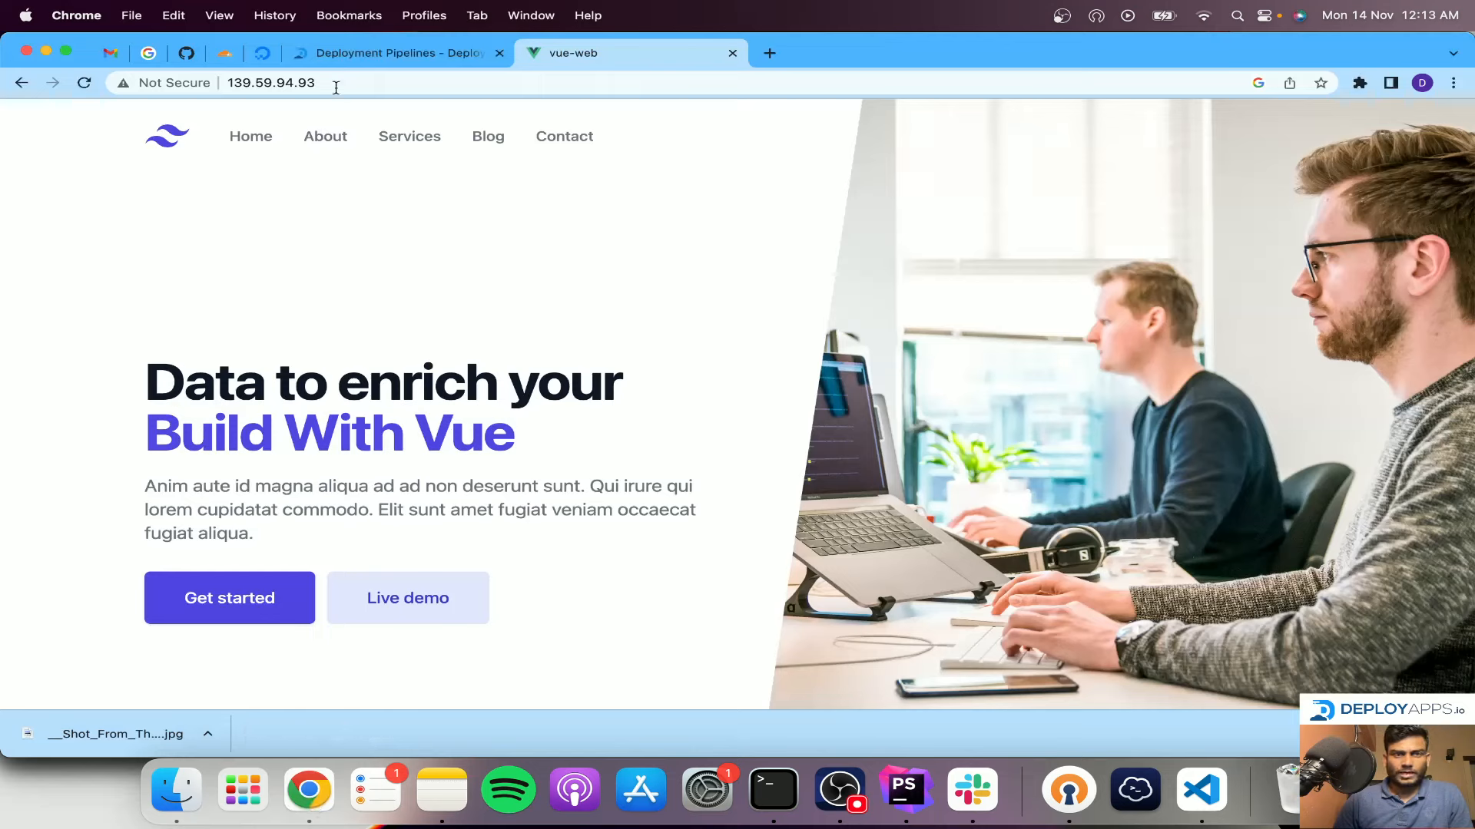
pyautogui.rightClick(520, 213)
pyautogui.click(530, 266)
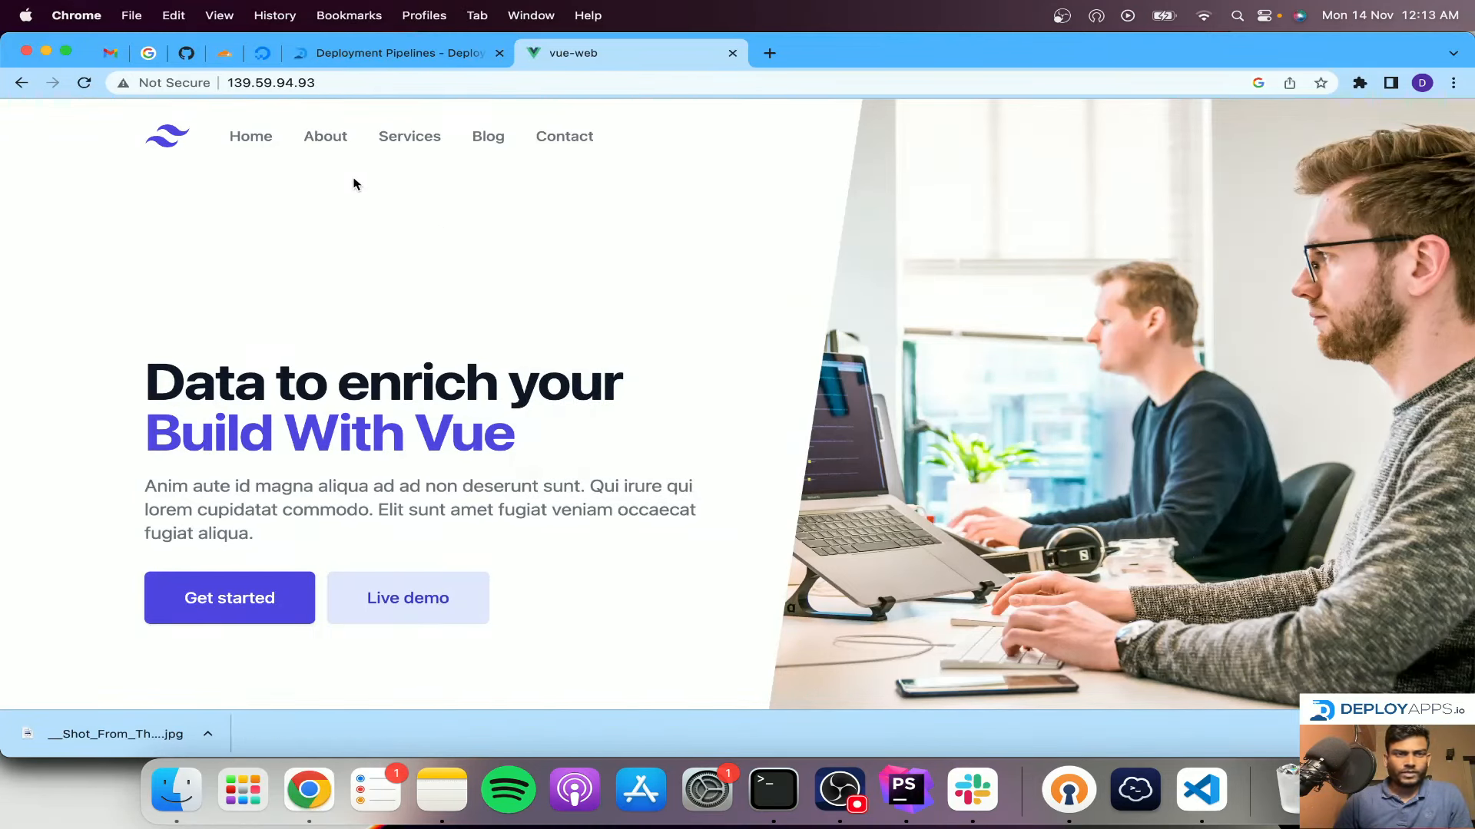
# Set up a new DeployApps deployment pipeline from the Vue Latest template under Frontend Frameworks.
pyautogui.click(343, 55)
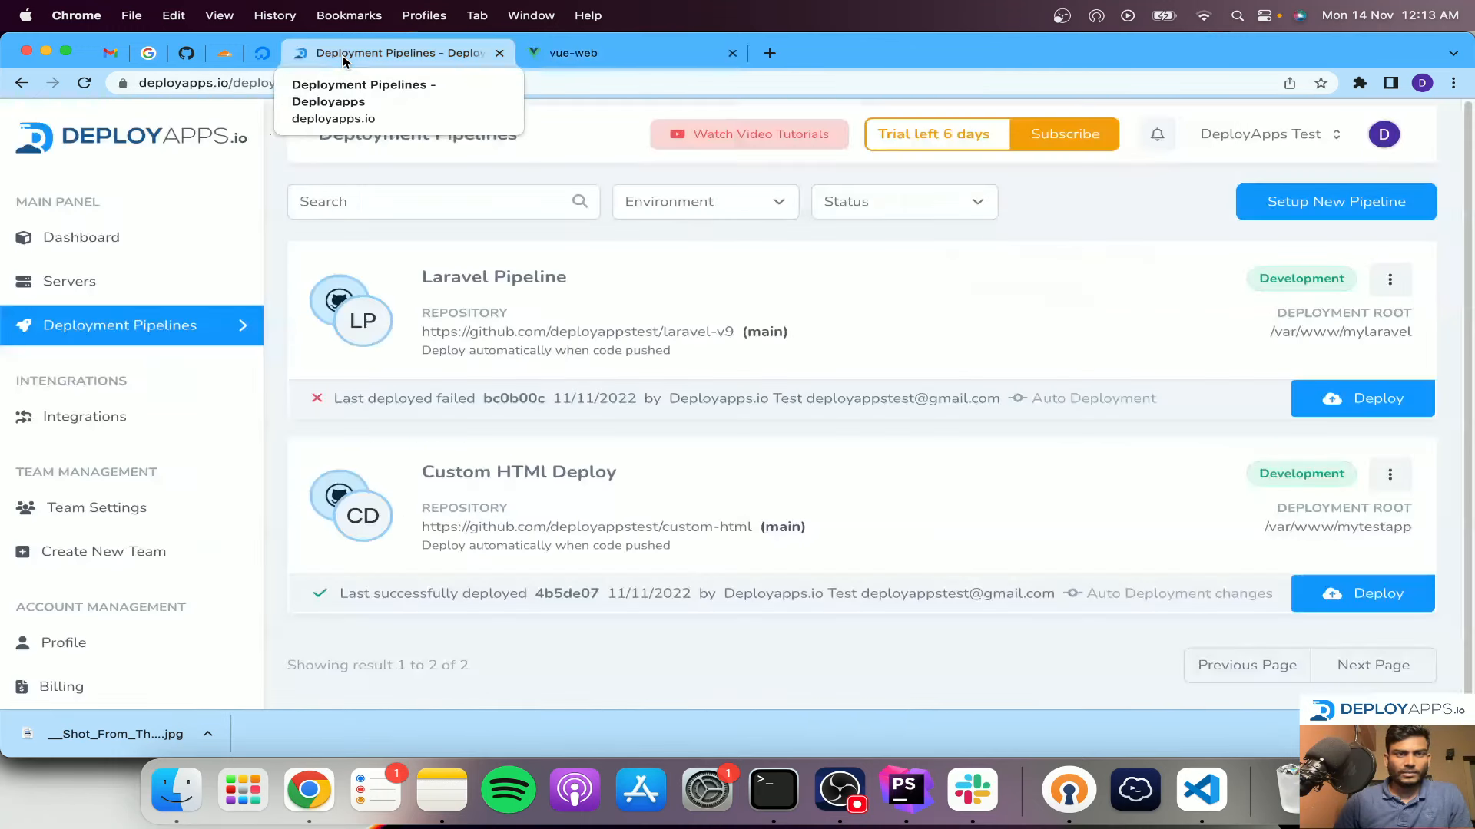
pyautogui.click(1369, 215)
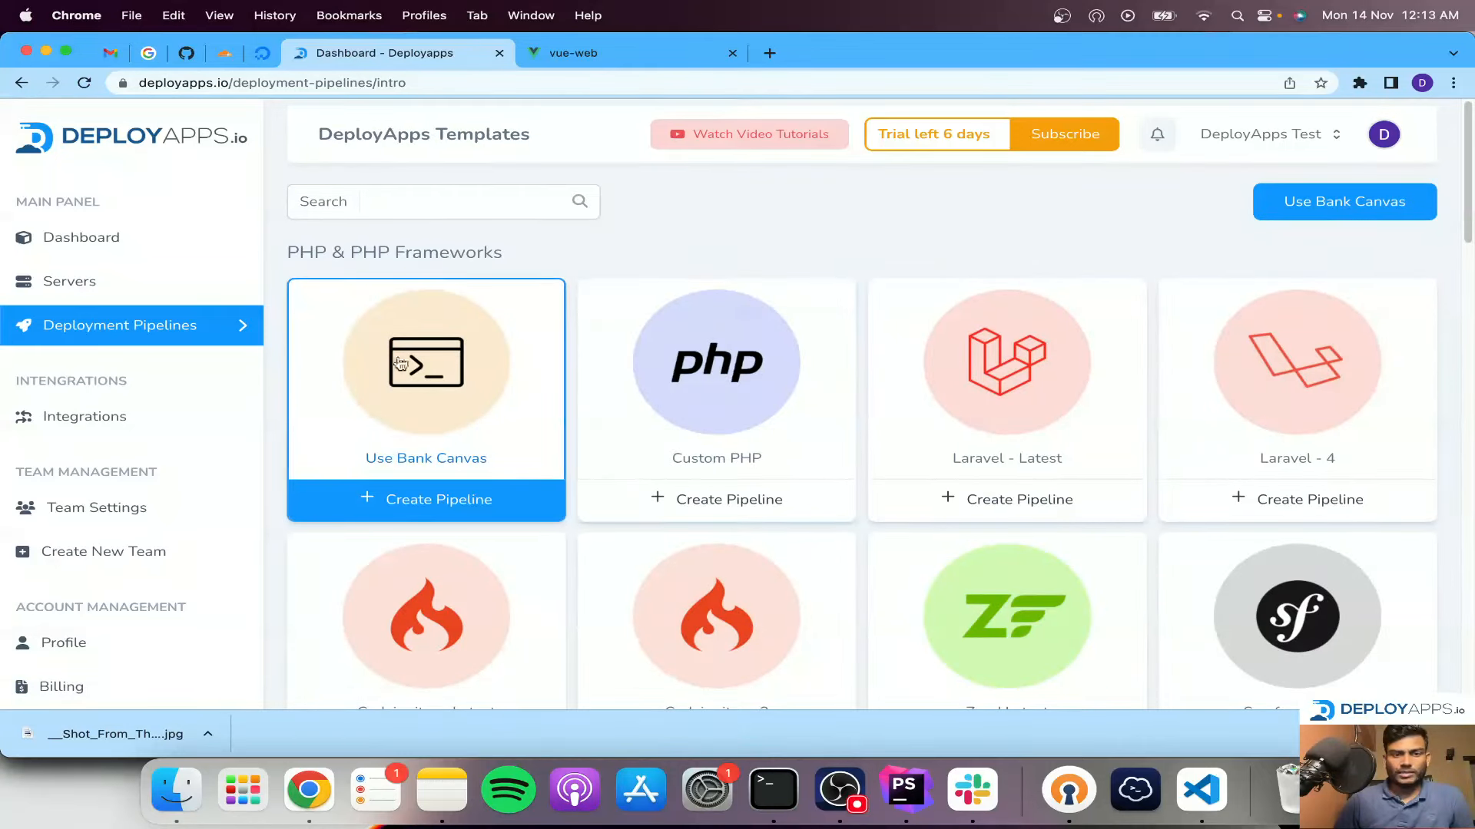
pyautogui.scroll(-7, 507, 427)
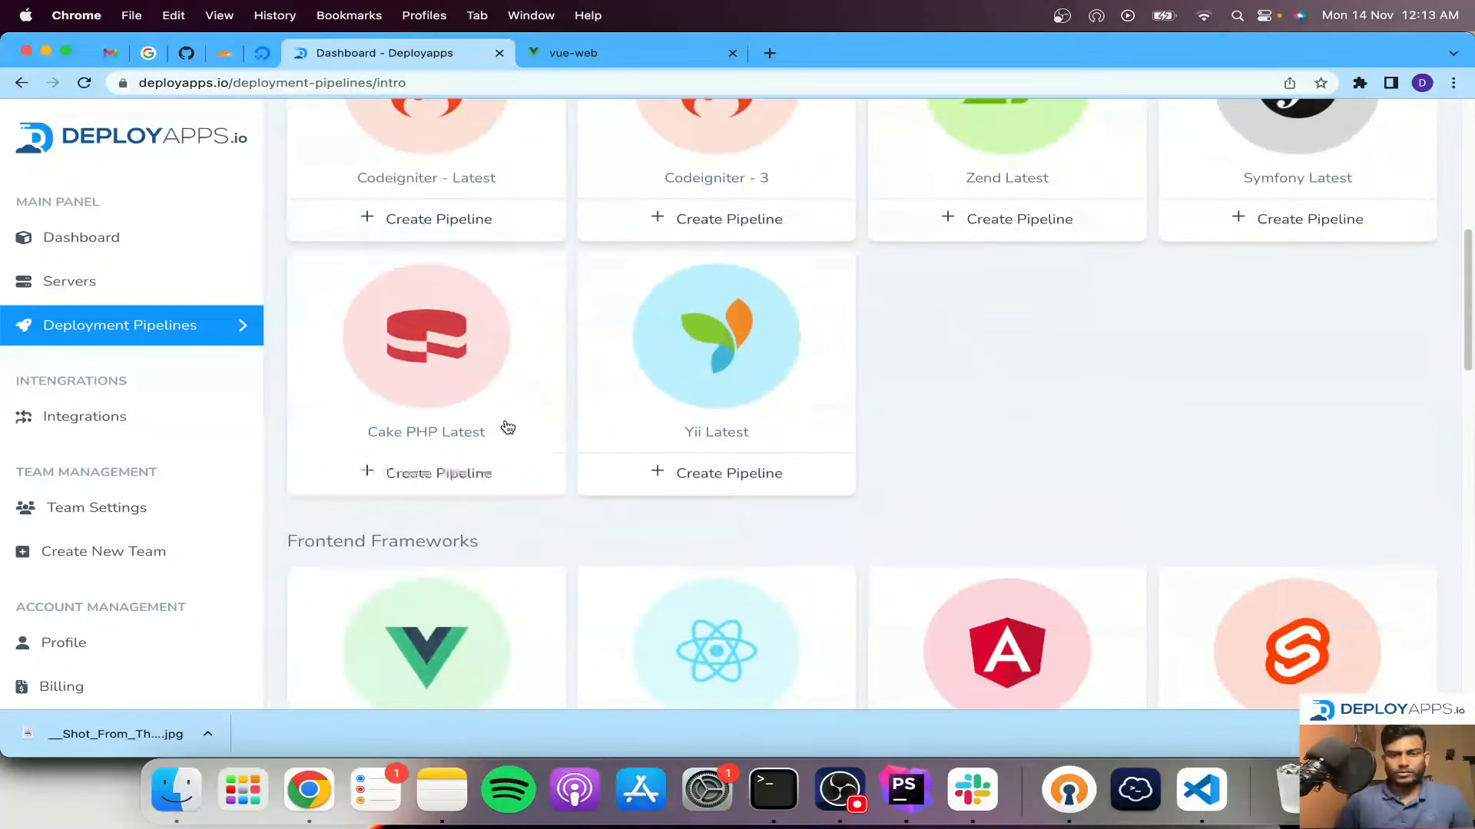
pyautogui.scroll(-4, 509, 428)
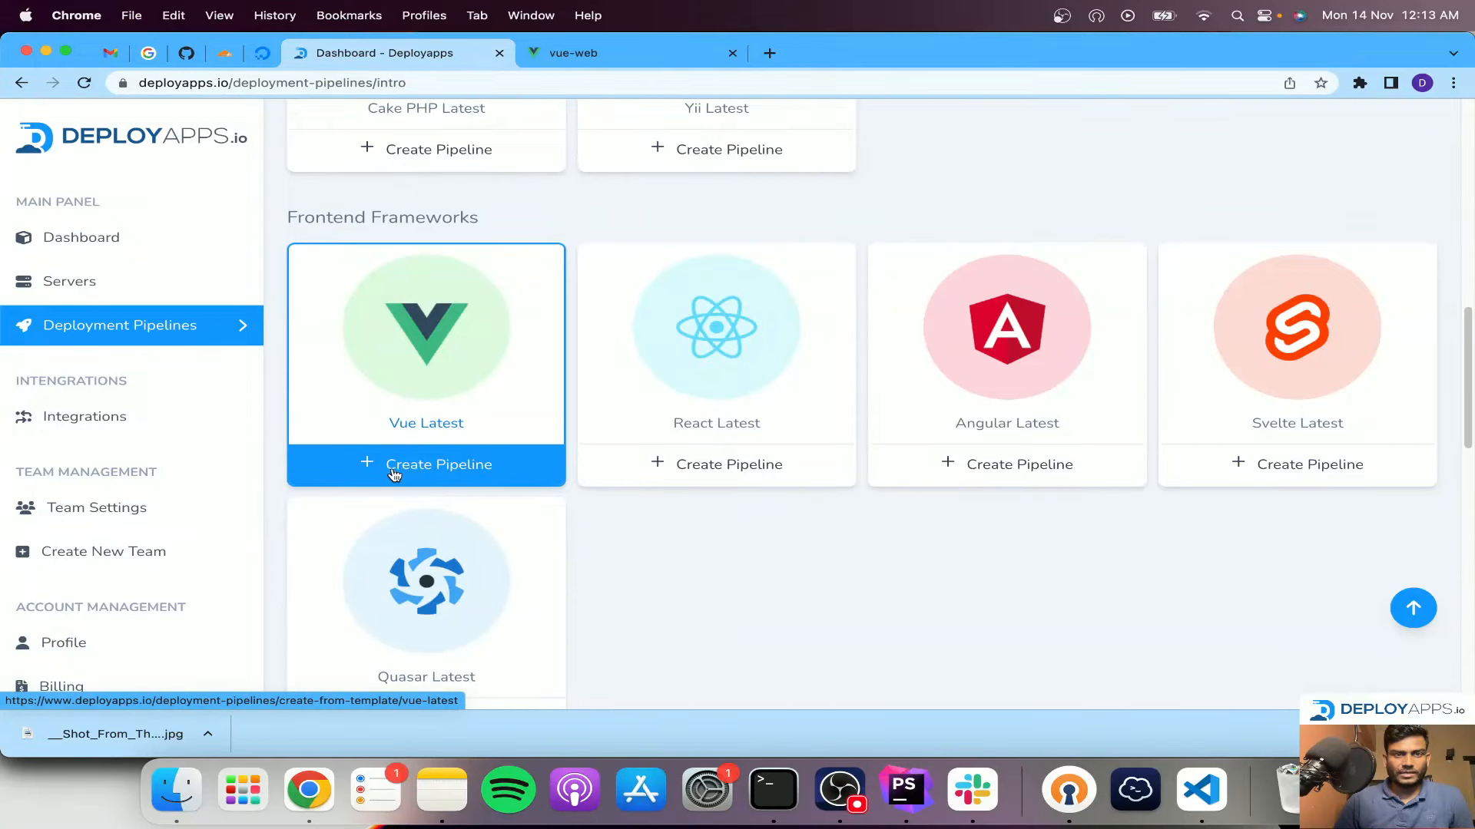
pyautogui.click(498, 467)
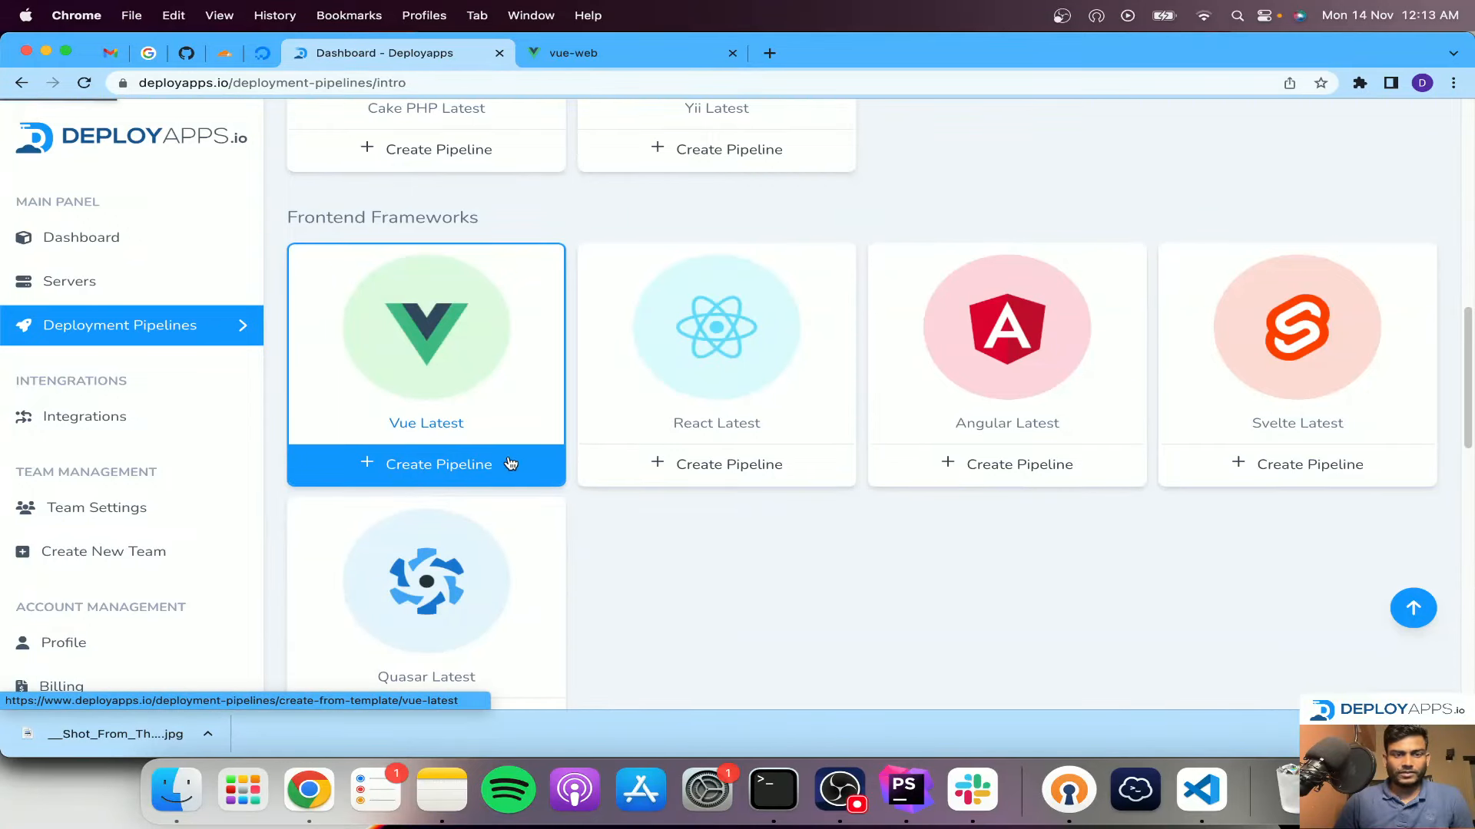
pyautogui.click(407, 318)
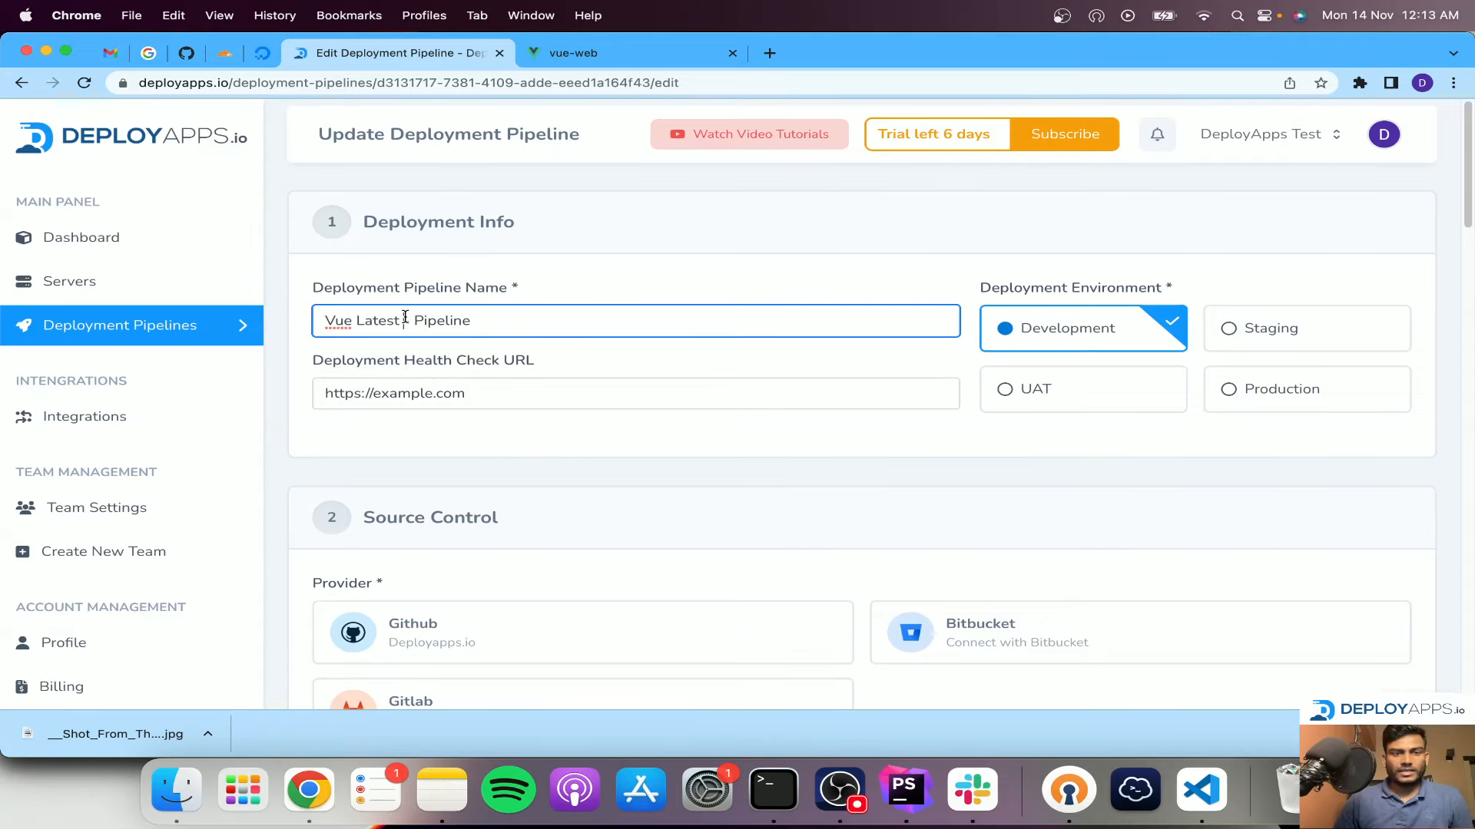
pyautogui.doubleClick(334, 321)
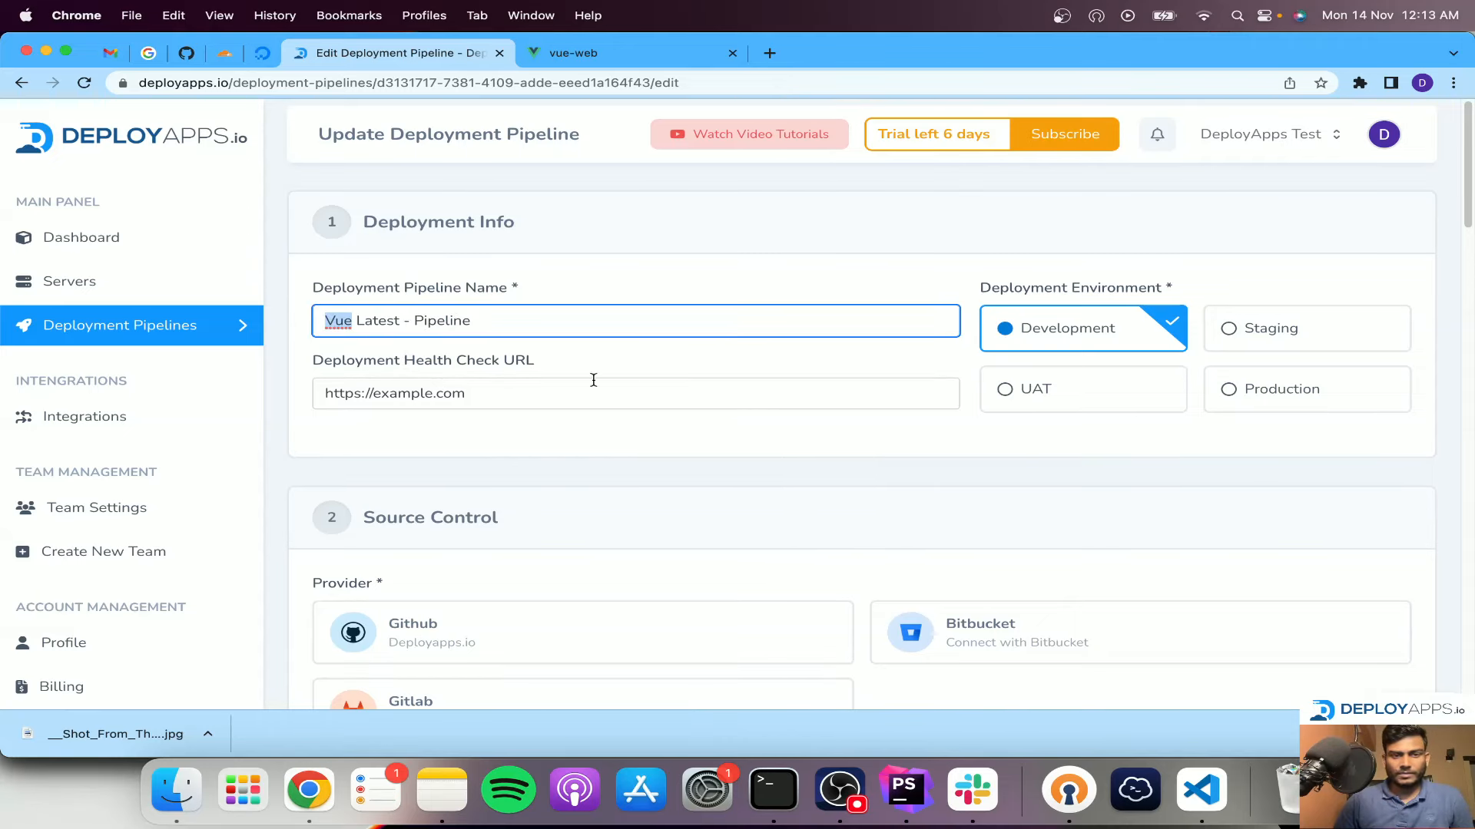
pyautogui.click(578, 44)
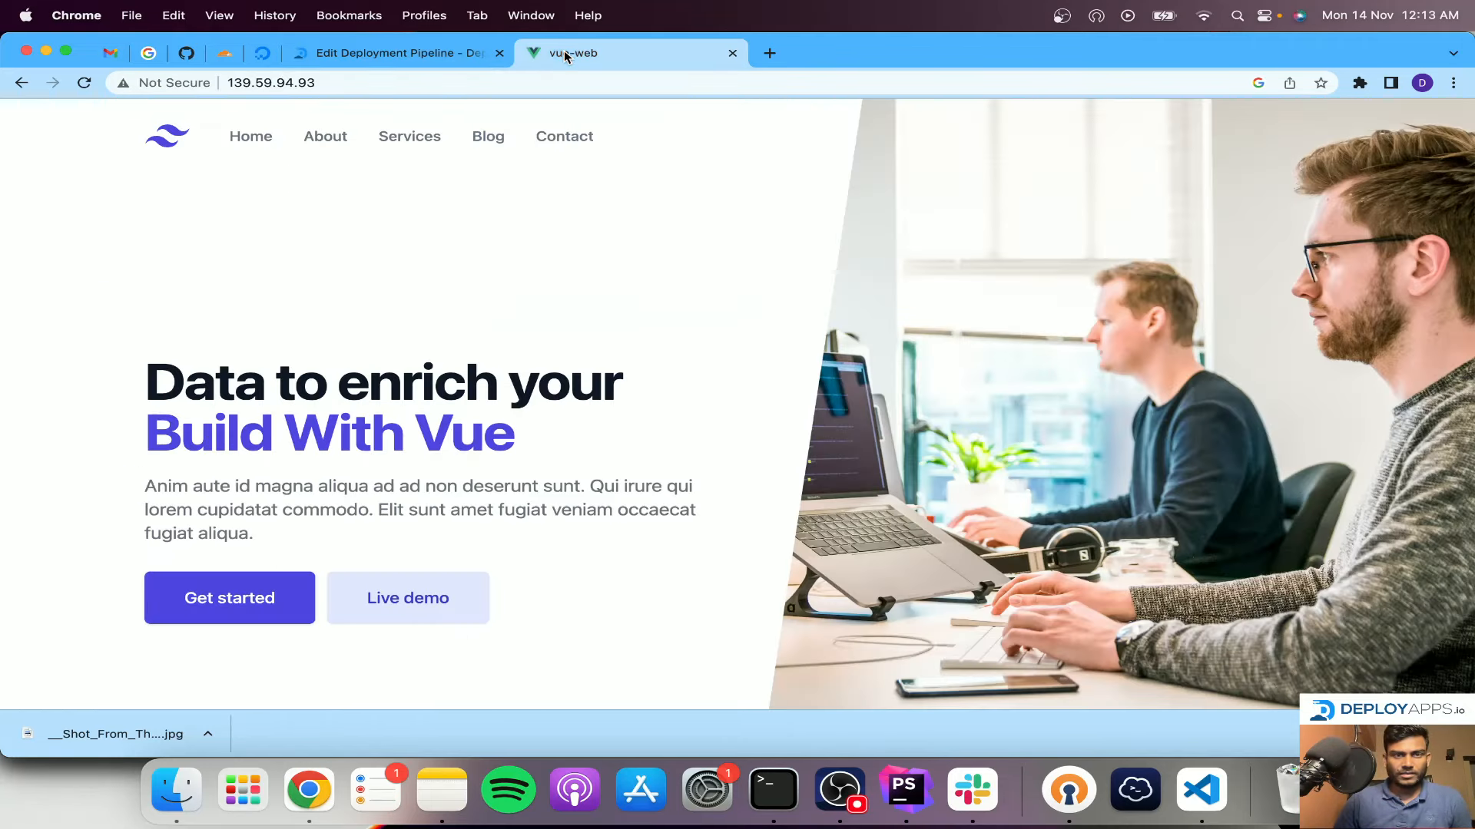
pyautogui.click(374, 59)
pyautogui.click(431, 404)
pyautogui.press('super+a')
pyautogui.press('super+v')
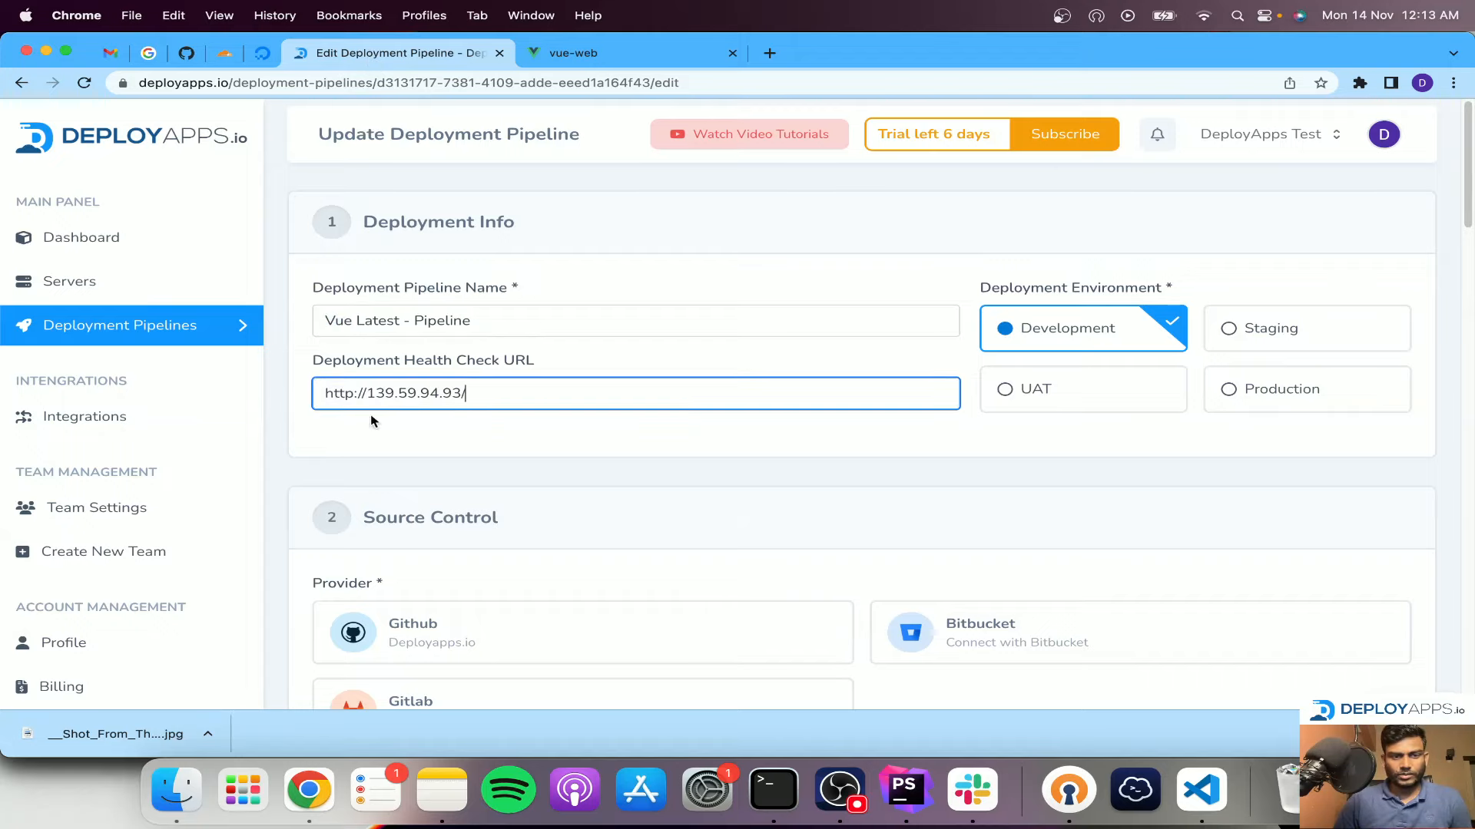
pyautogui.scroll(-4, 520, 430)
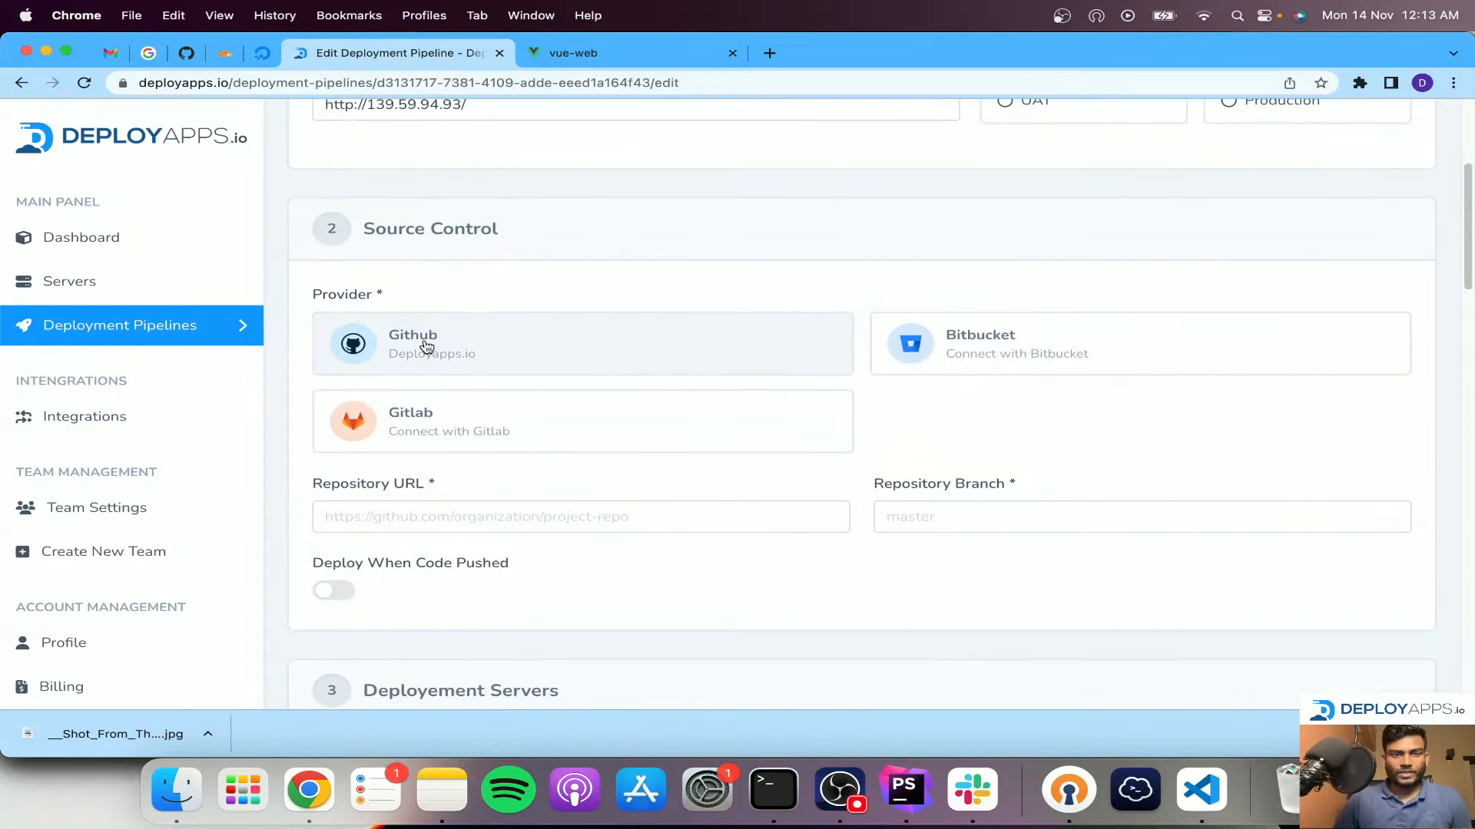
pyautogui.click(340, 324)
pyautogui.click(187, 52)
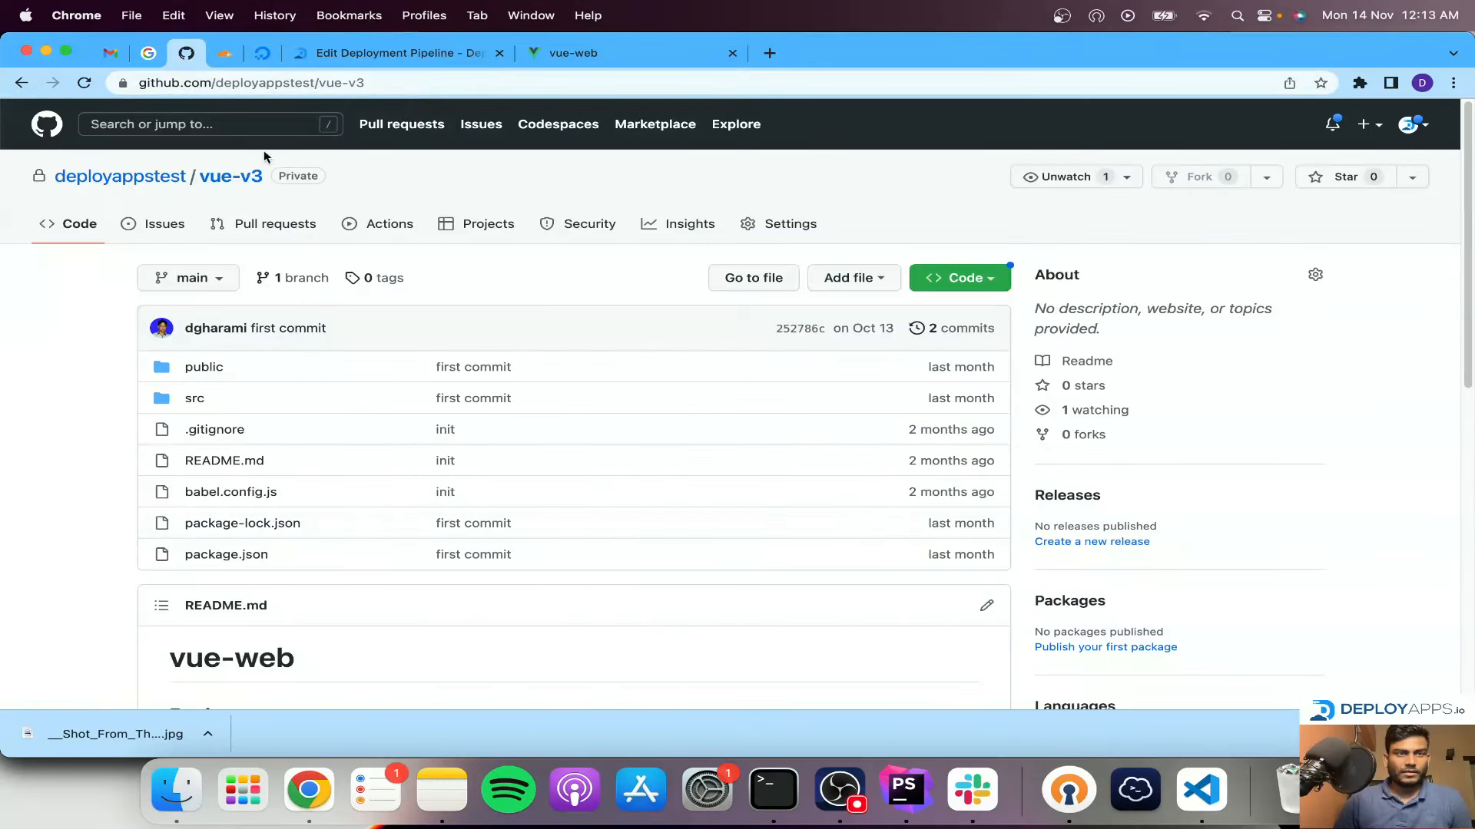
pyautogui.click(399, 80)
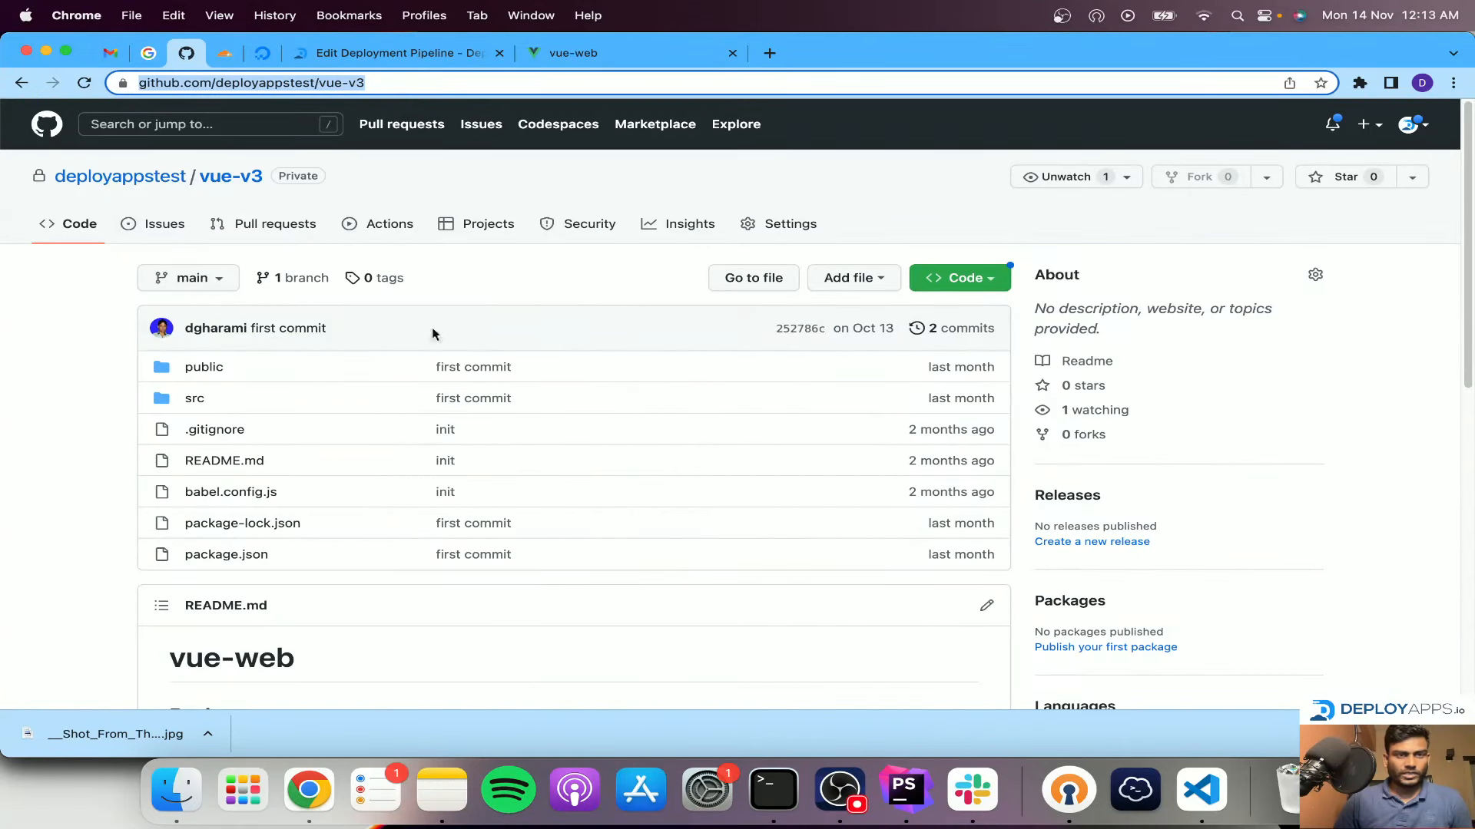
pyautogui.click(651, 48)
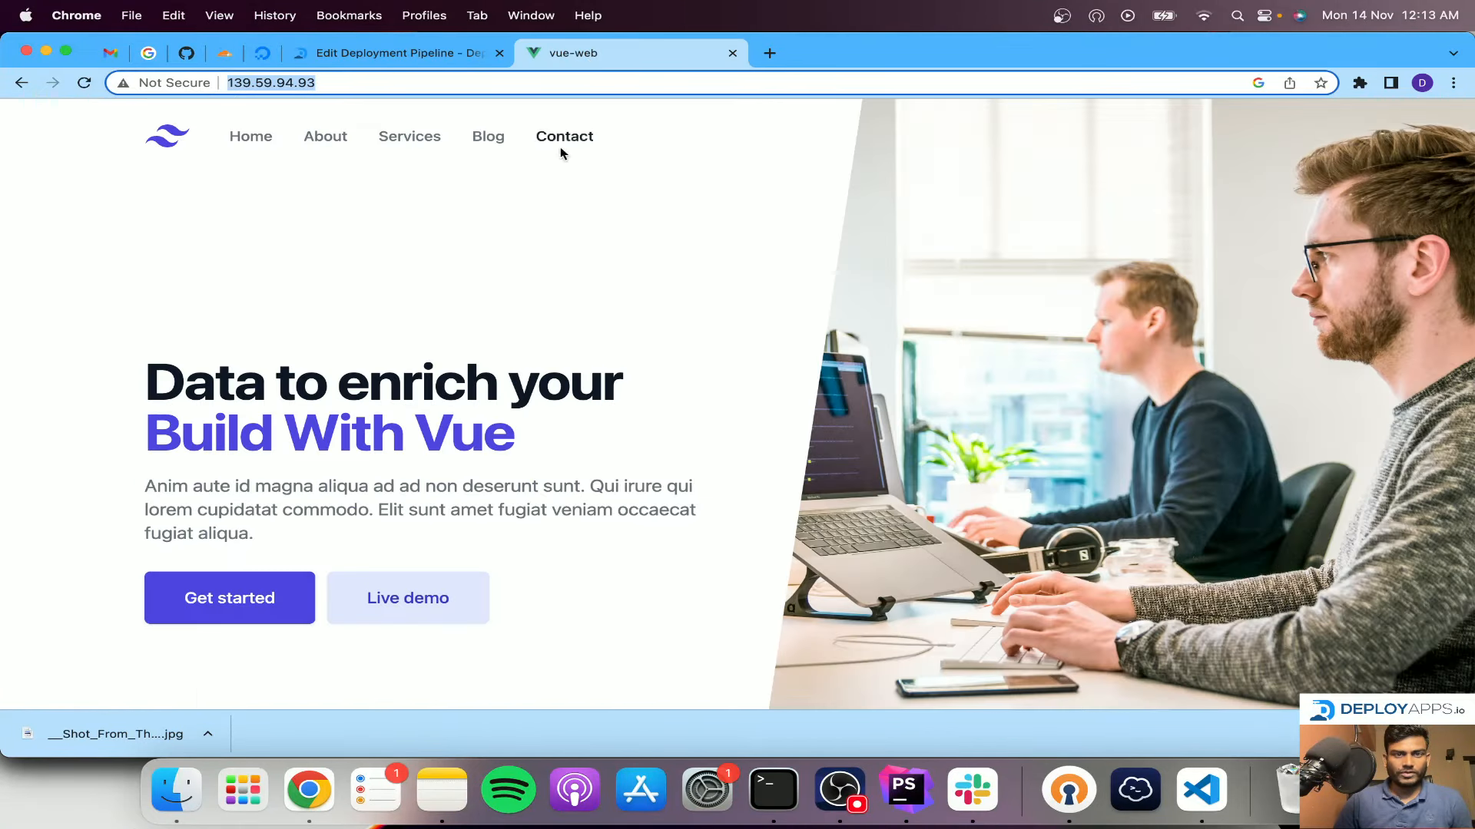
pyautogui.click(434, 55)
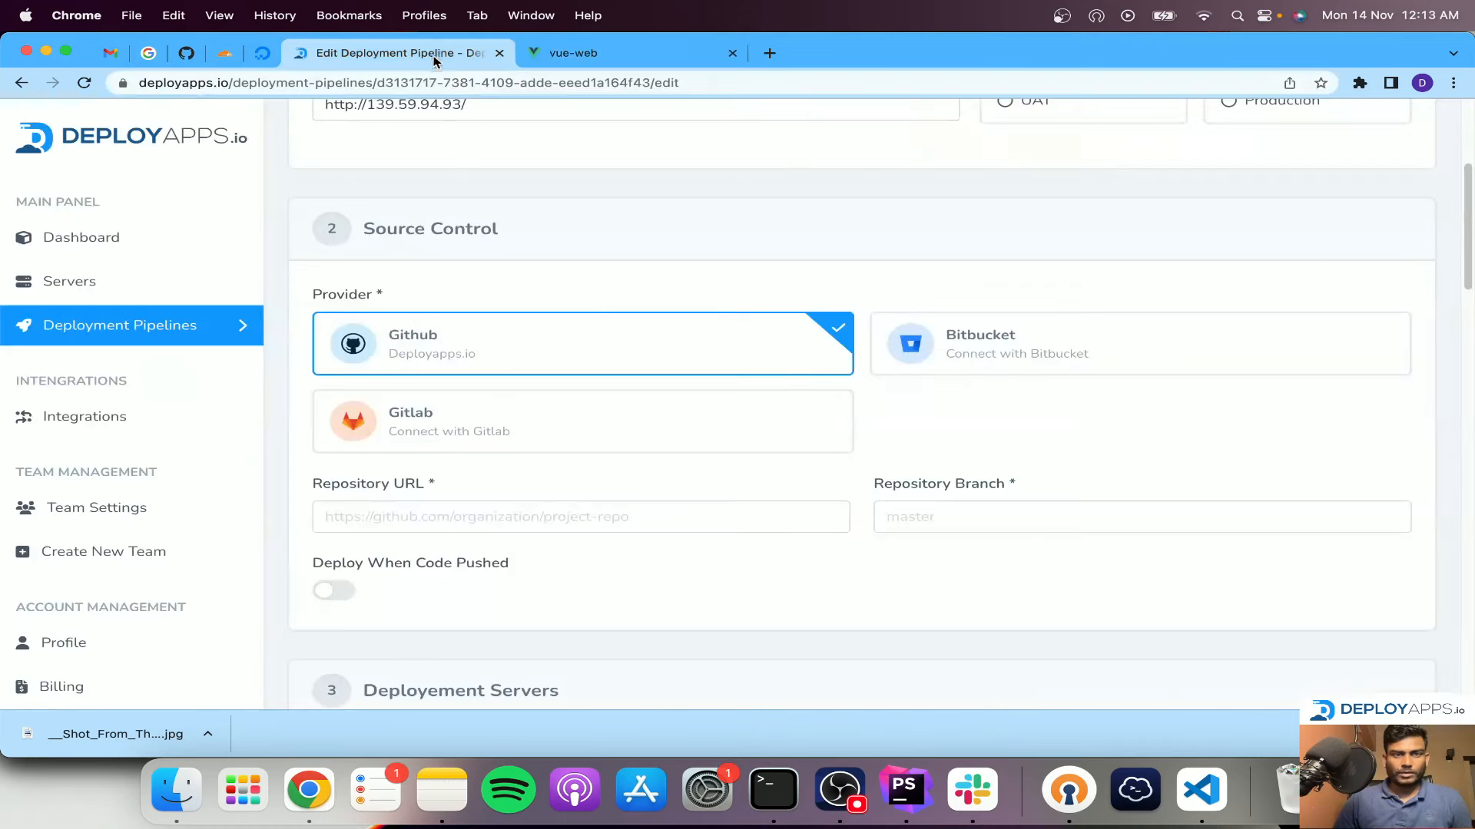
pyautogui.click(410, 527)
pyautogui.write('https://github.com/deployapps/vue-v3')
# Set the repository branch to main and select Test Server (139.59.94.93) as the deployment server.
pyautogui.click(260, 54)
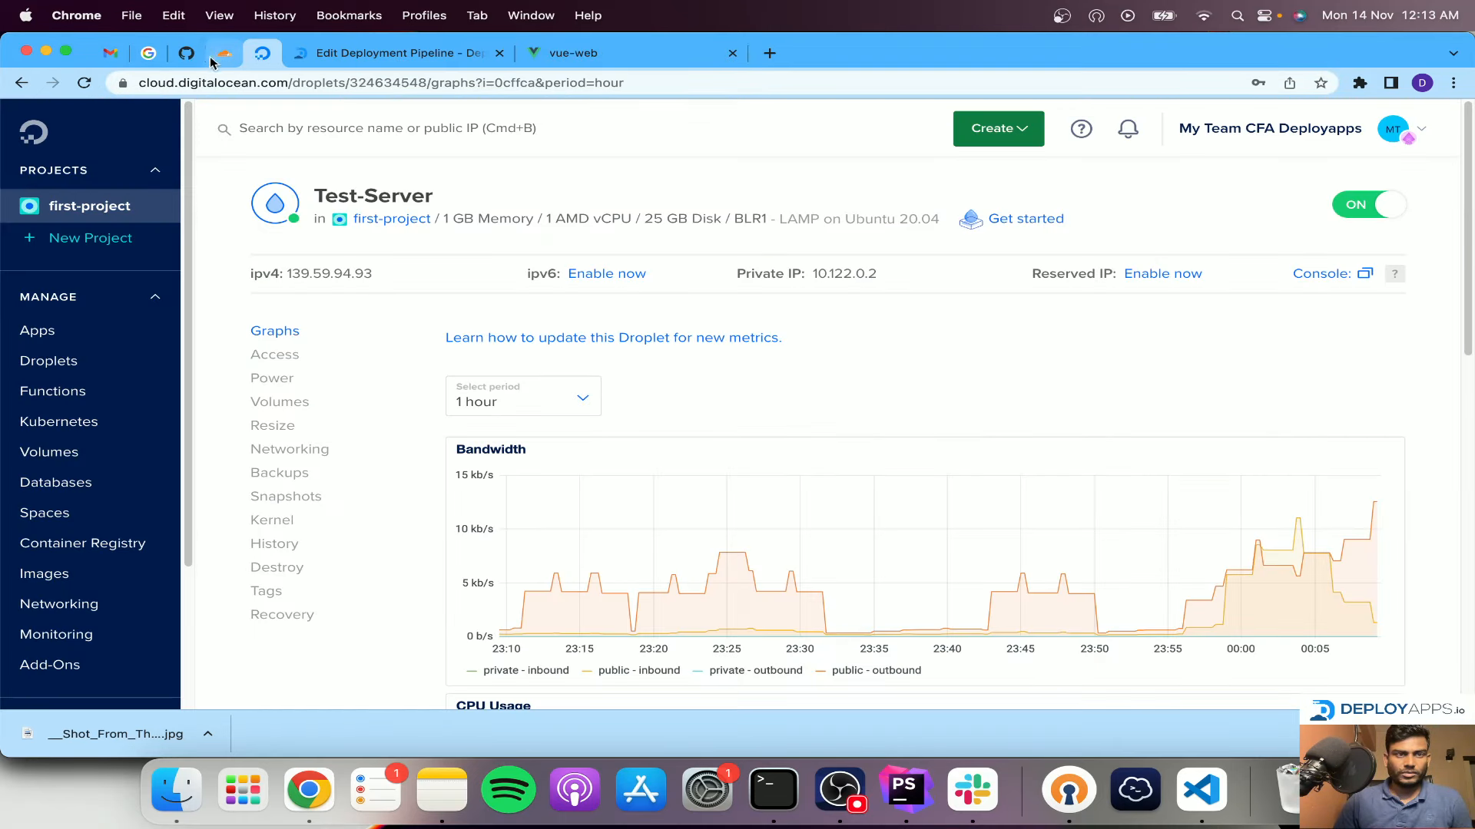
pyautogui.click(187, 55)
pyautogui.click(444, 57)
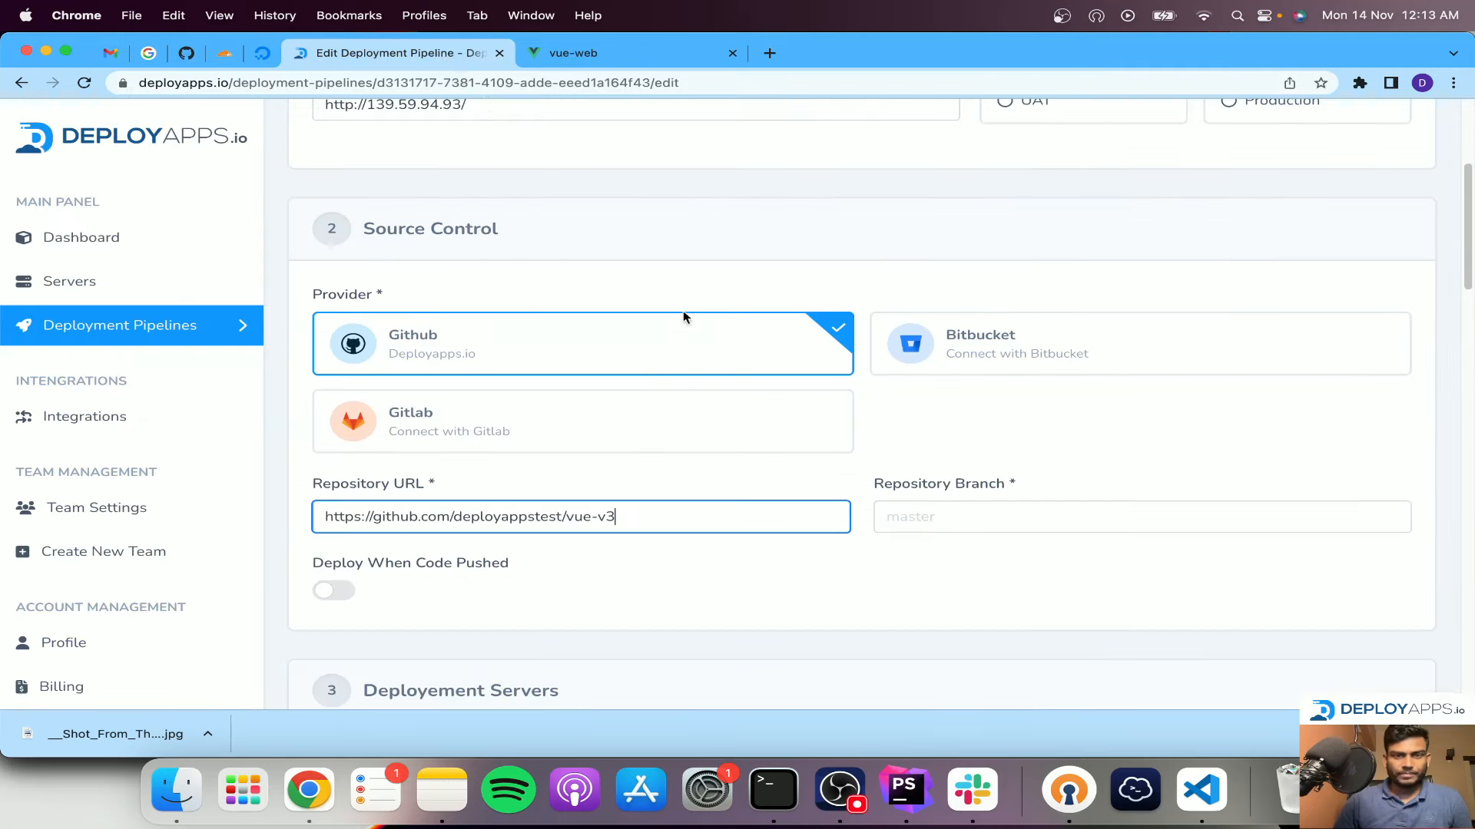
pyautogui.click(924, 529)
pyautogui.write('main')
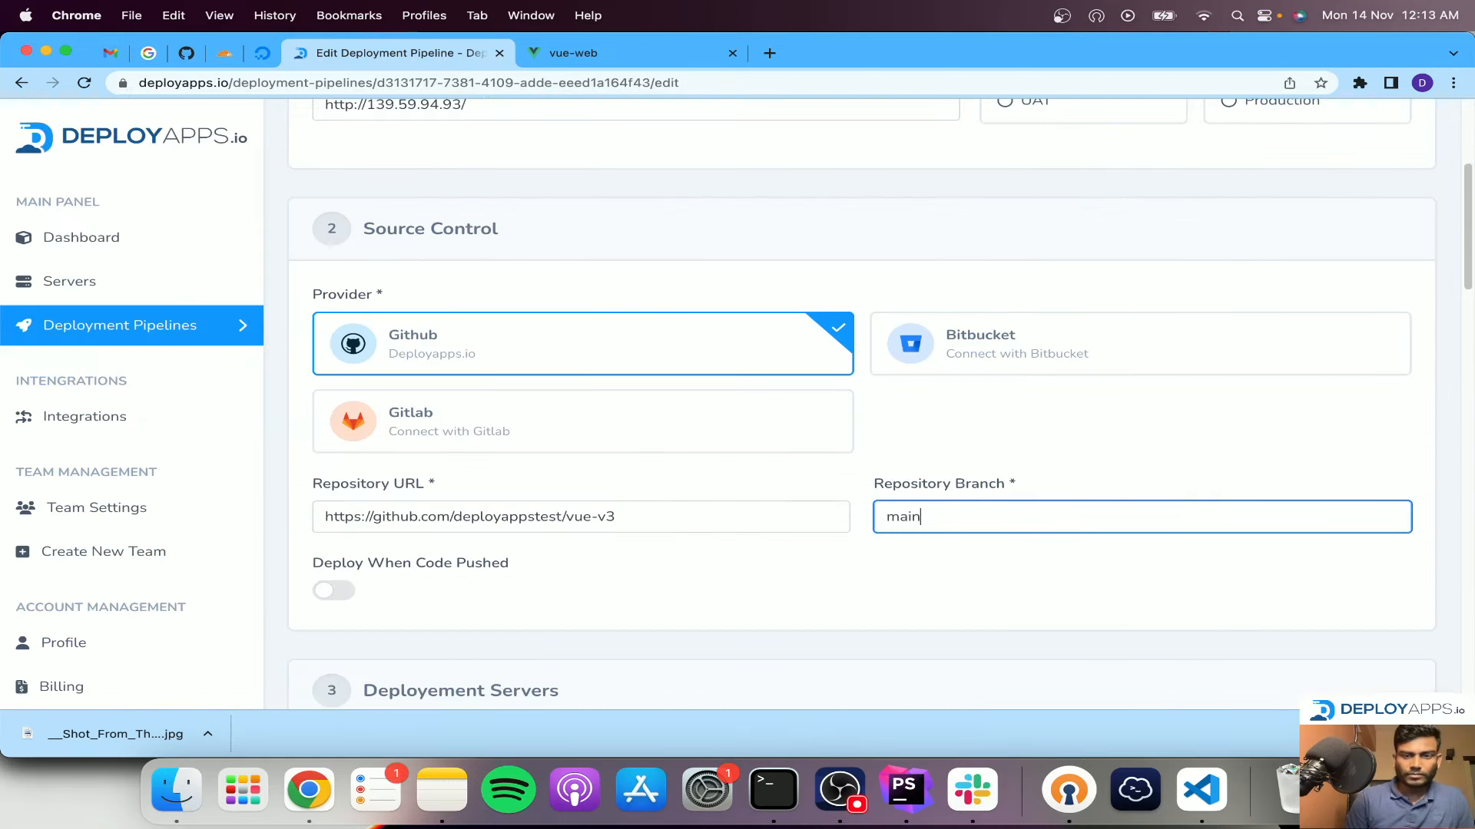
pyautogui.scroll(-5, 660, 522)
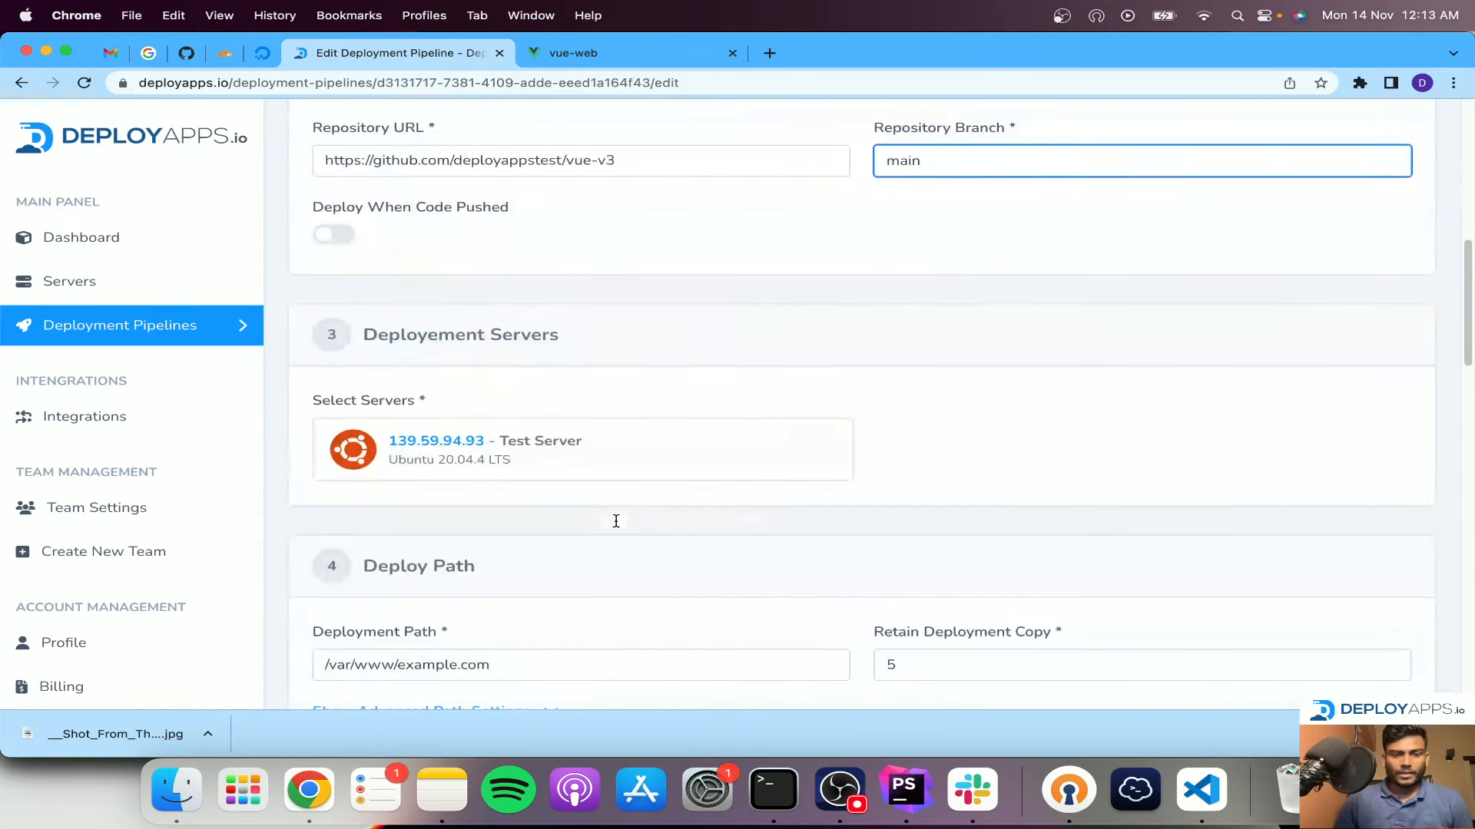
pyautogui.click(458, 444)
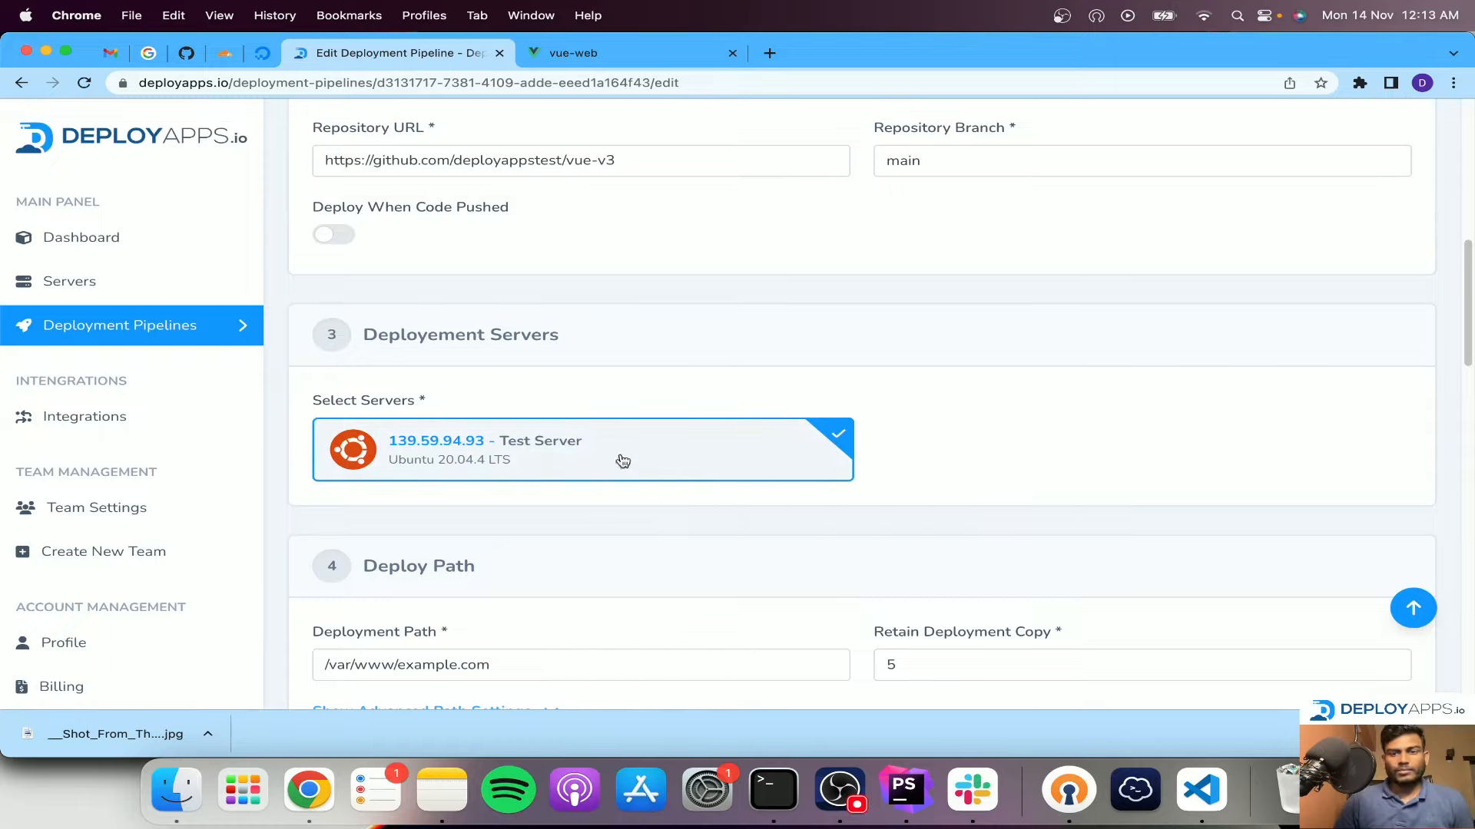
# Switch to Terminal, list the contents of the vue folder, and move up to the /var/www directory.
pyautogui.click(772, 790)
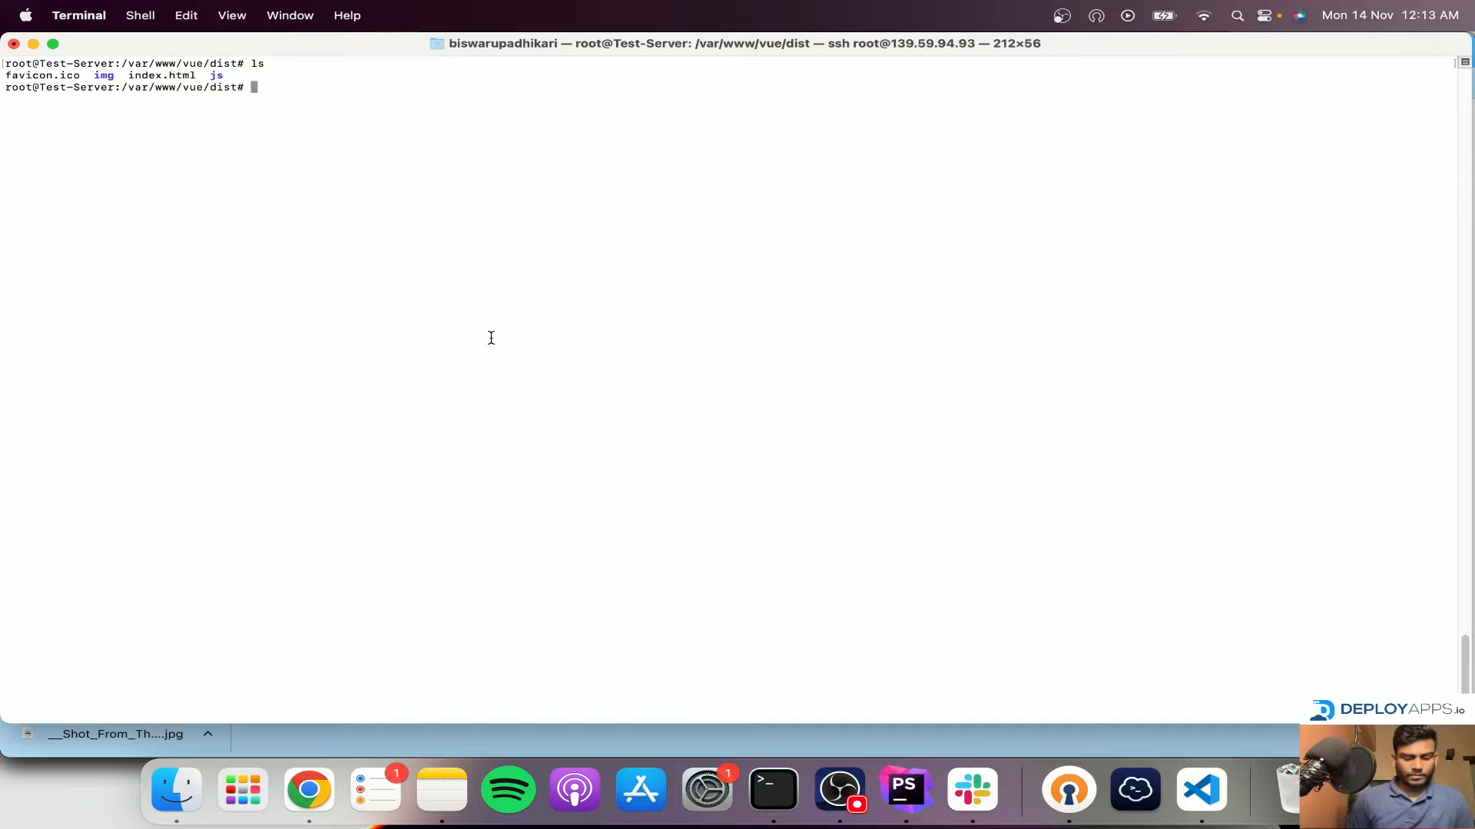
pyautogui.write('cd ..')
pyautogui.press('Return')
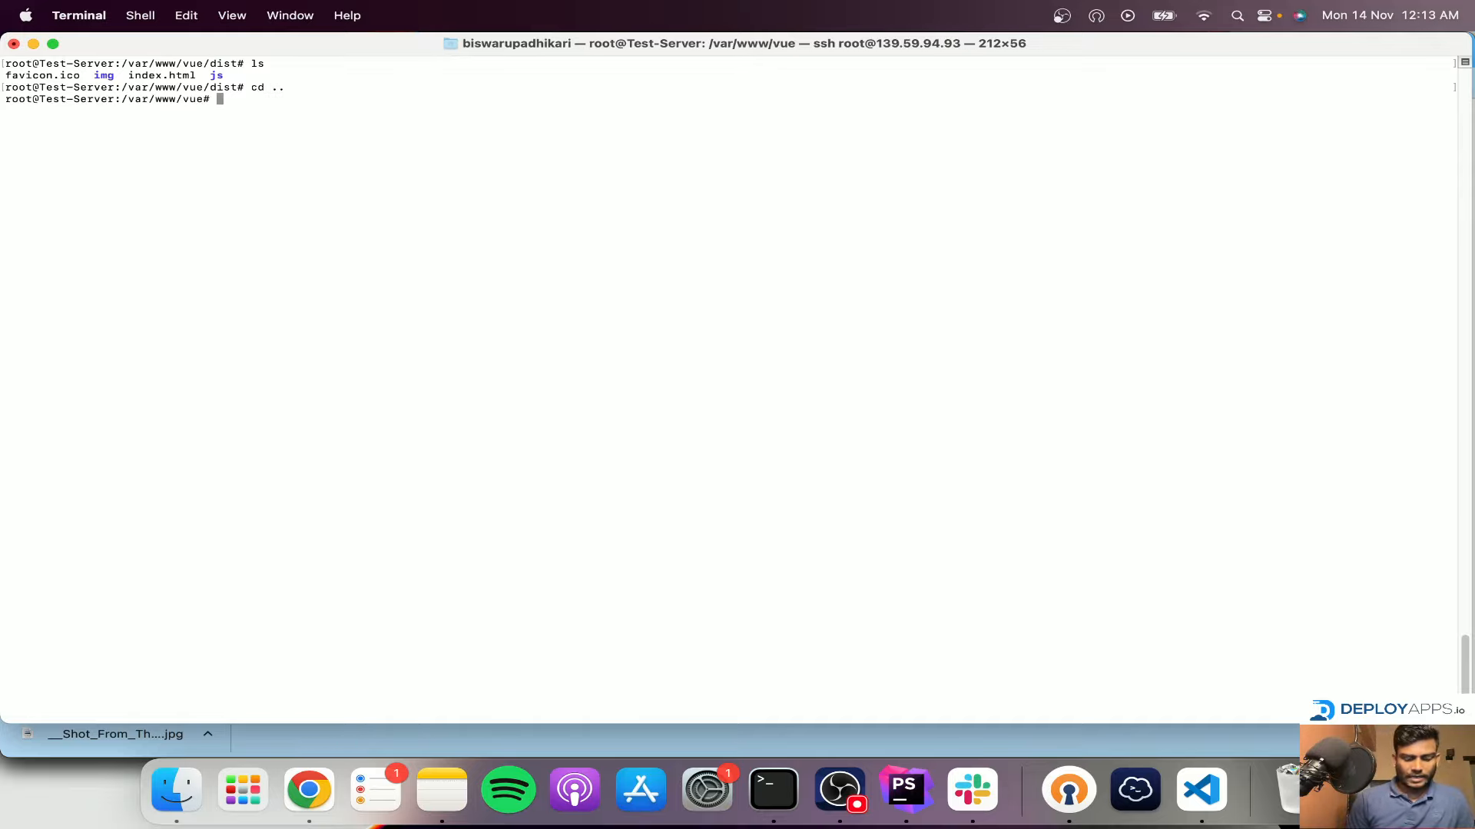
pyautogui.write('ls')
pyautogui.press('Return')
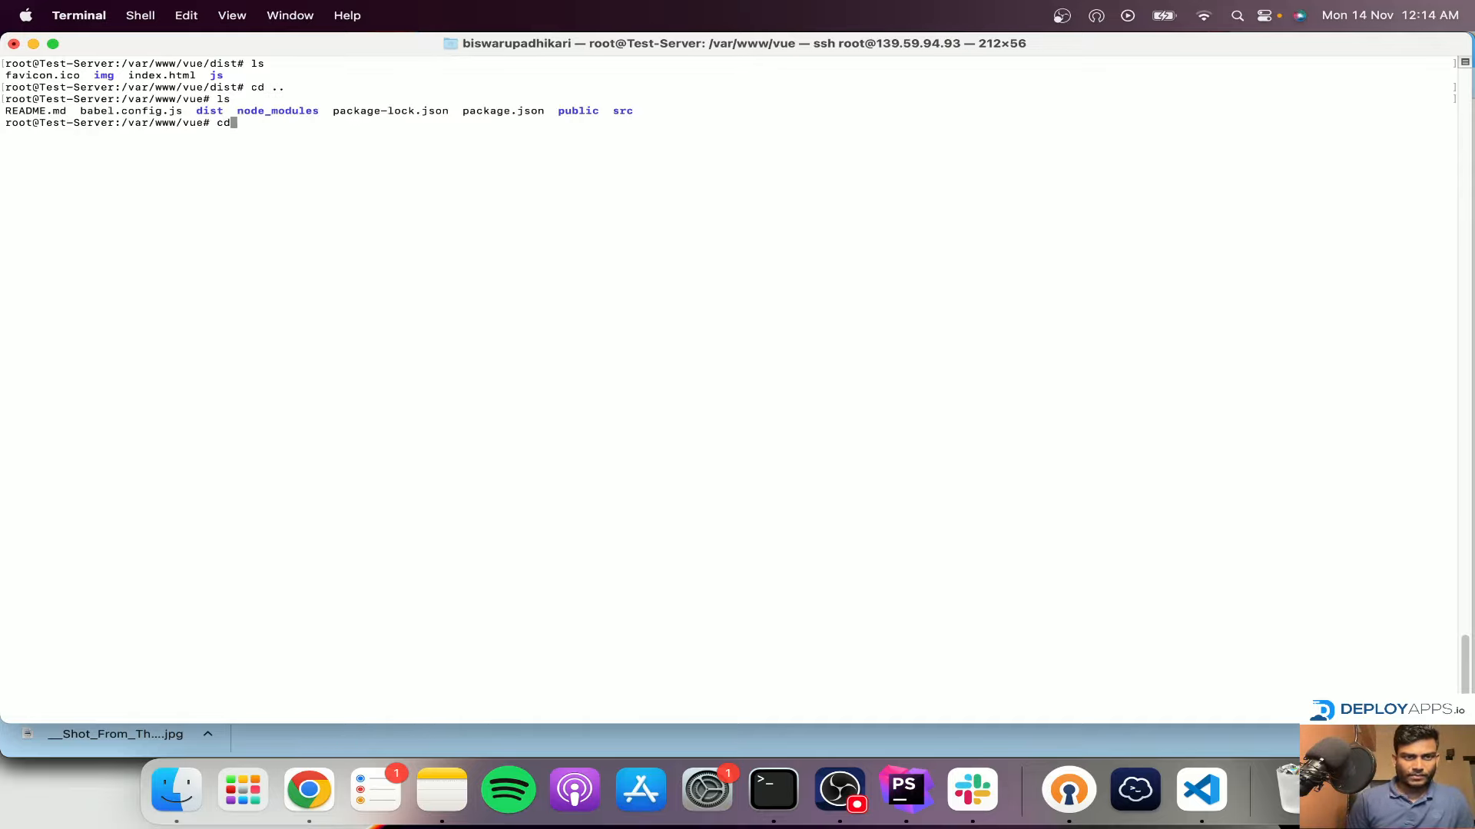
pyautogui.press('Return')
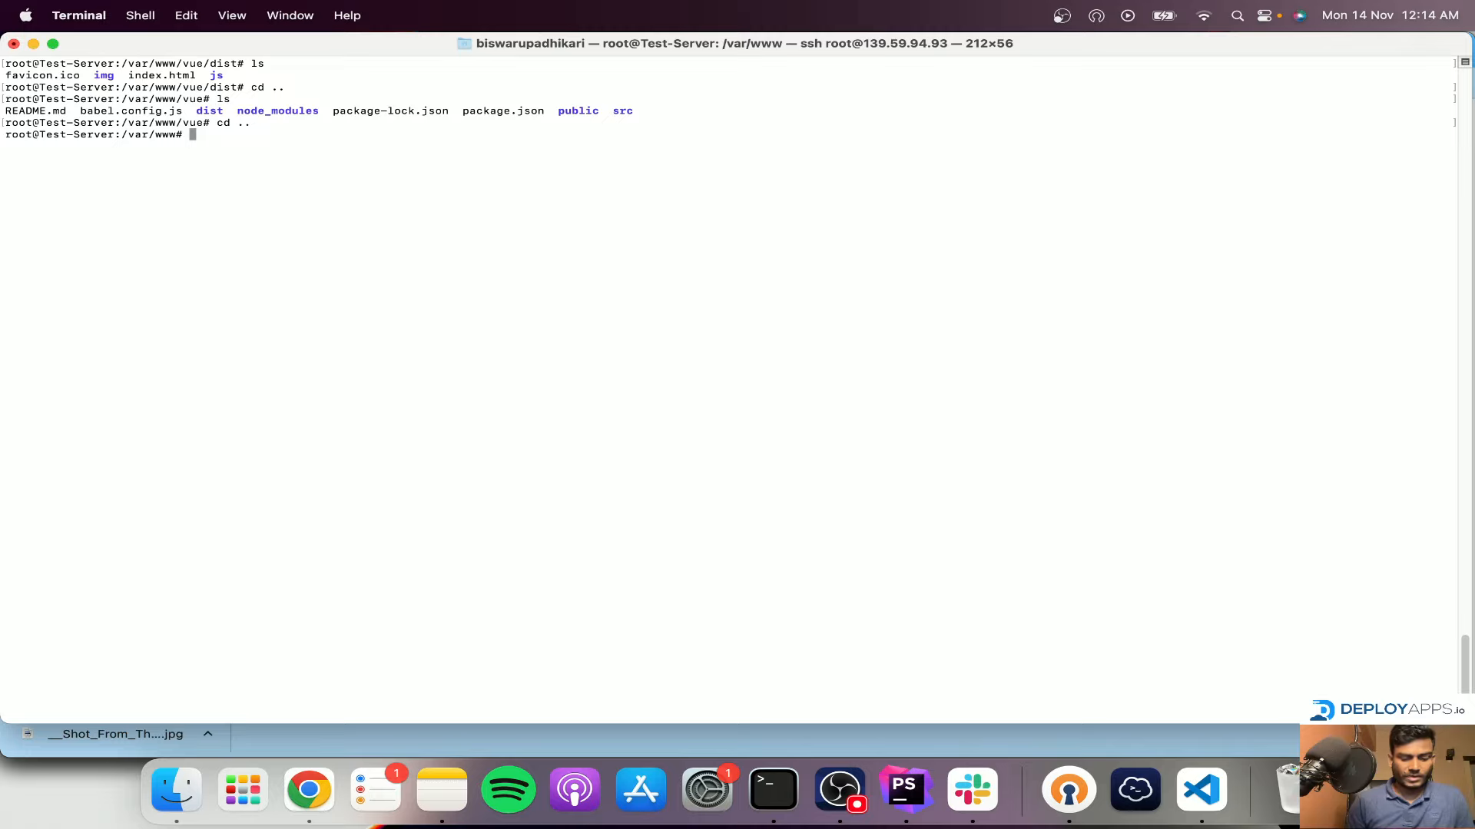
# Create a folder named myvueproject in /var/www and change into it.
pyautogui.write('mkdir myvu')
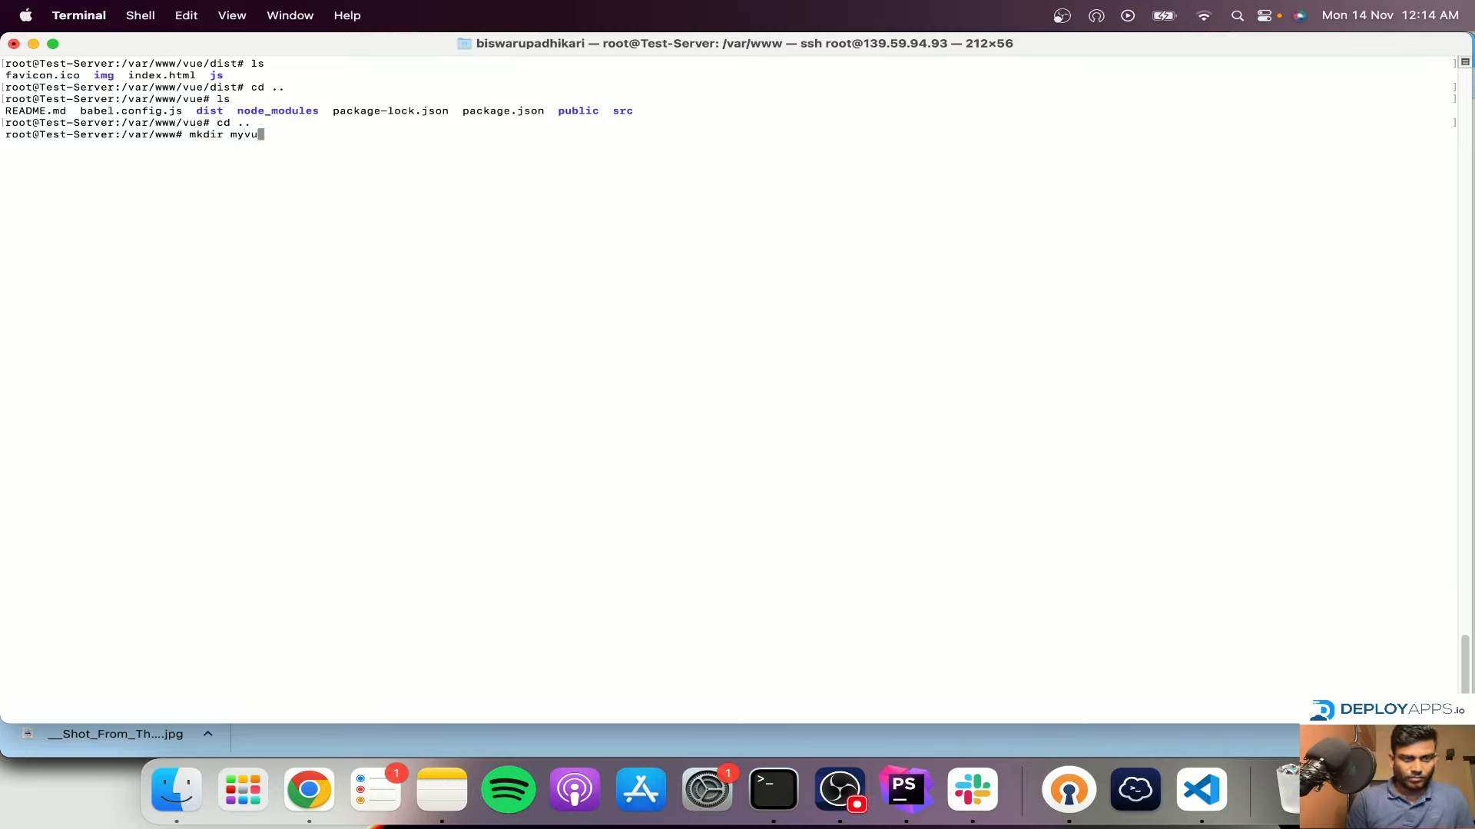
pyautogui.write('eproject')
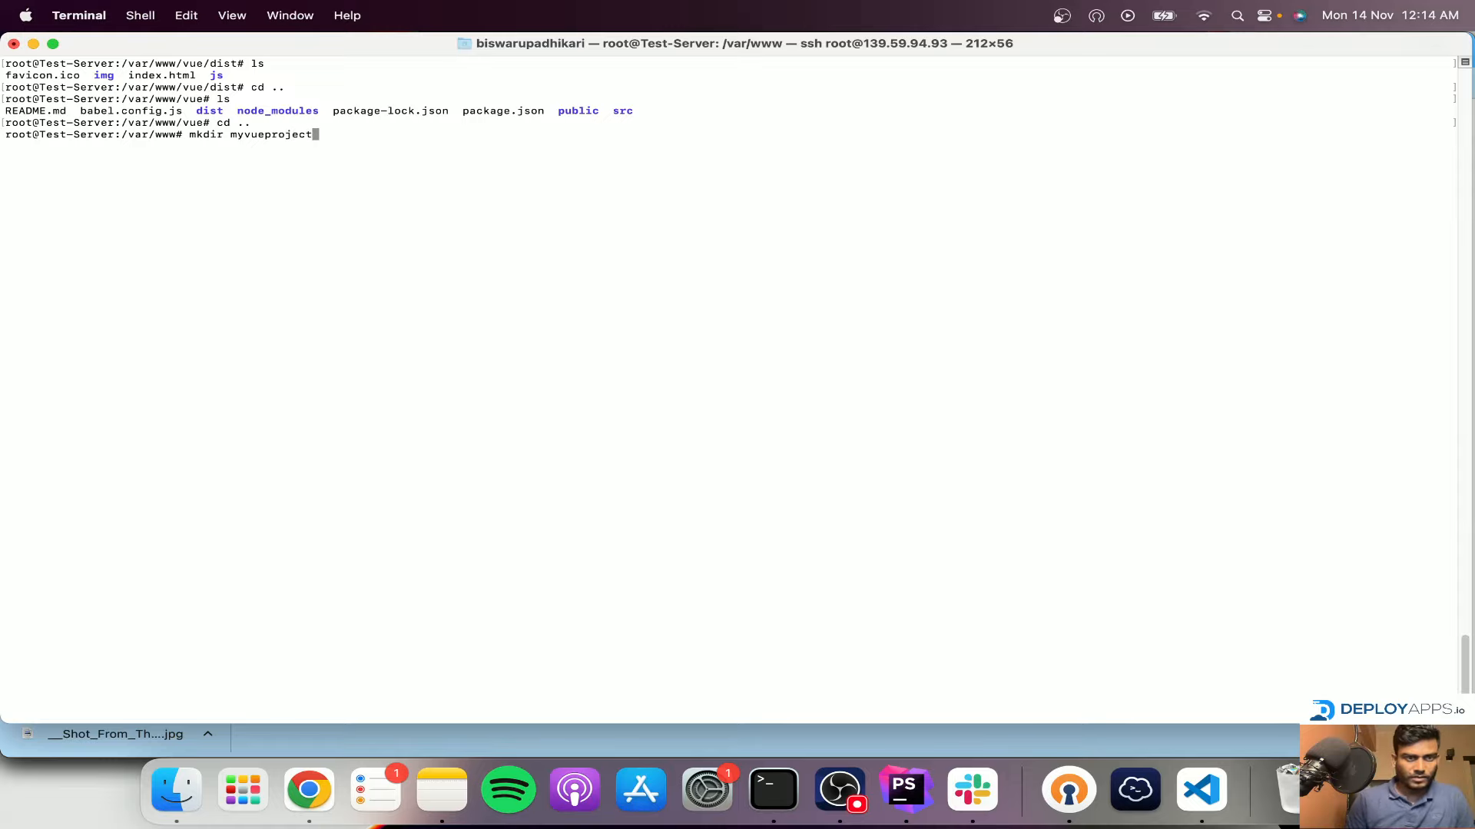
pyautogui.press('Return')
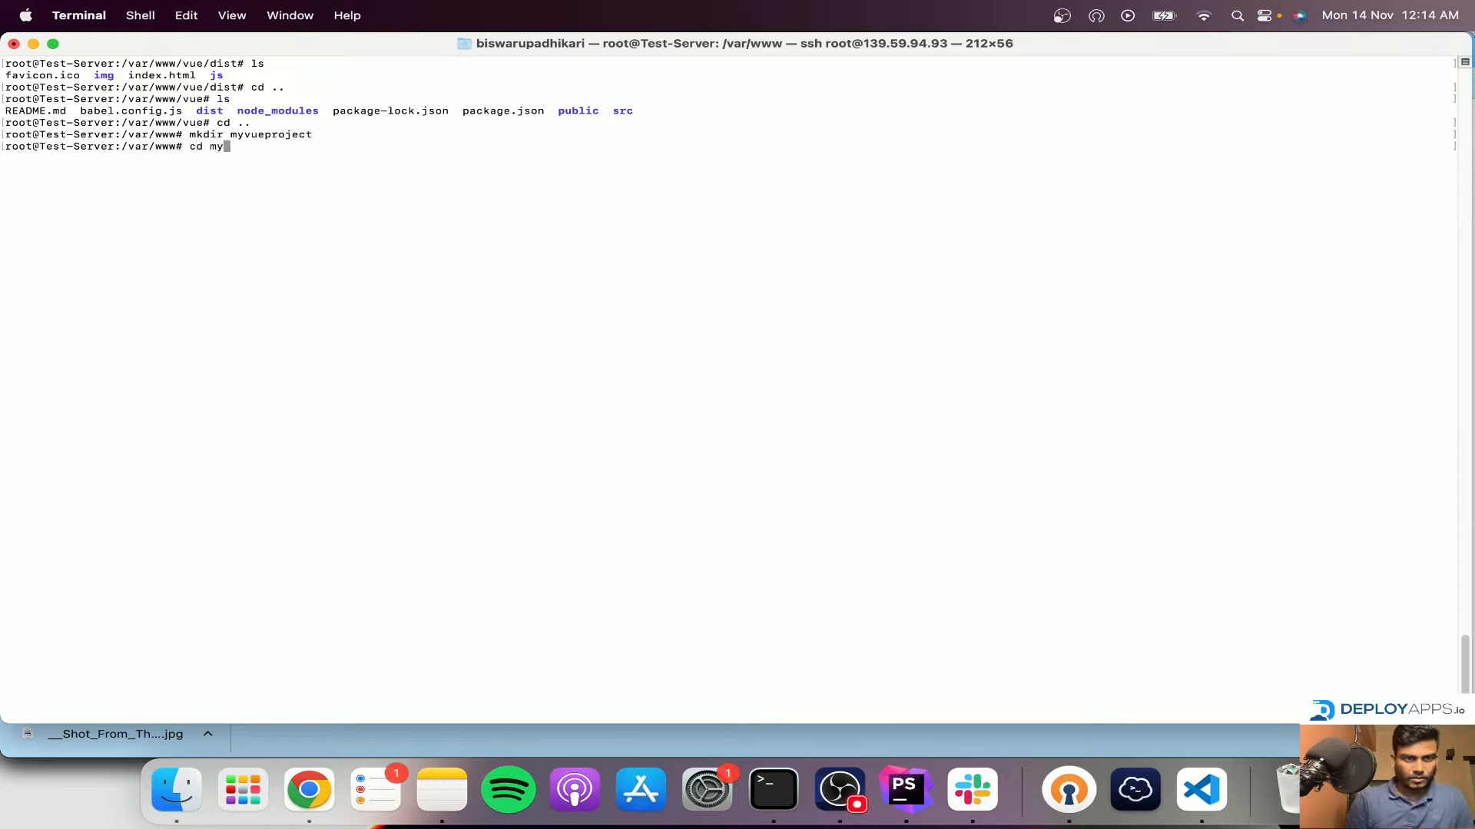
pyautogui.write('cd my')
pyautogui.press('Tab')
pyautogui.press('Return')
# Print the working directory path and list the myvueproject folder's contents in detail, including hidden files.
pyautogui.write('pwd')
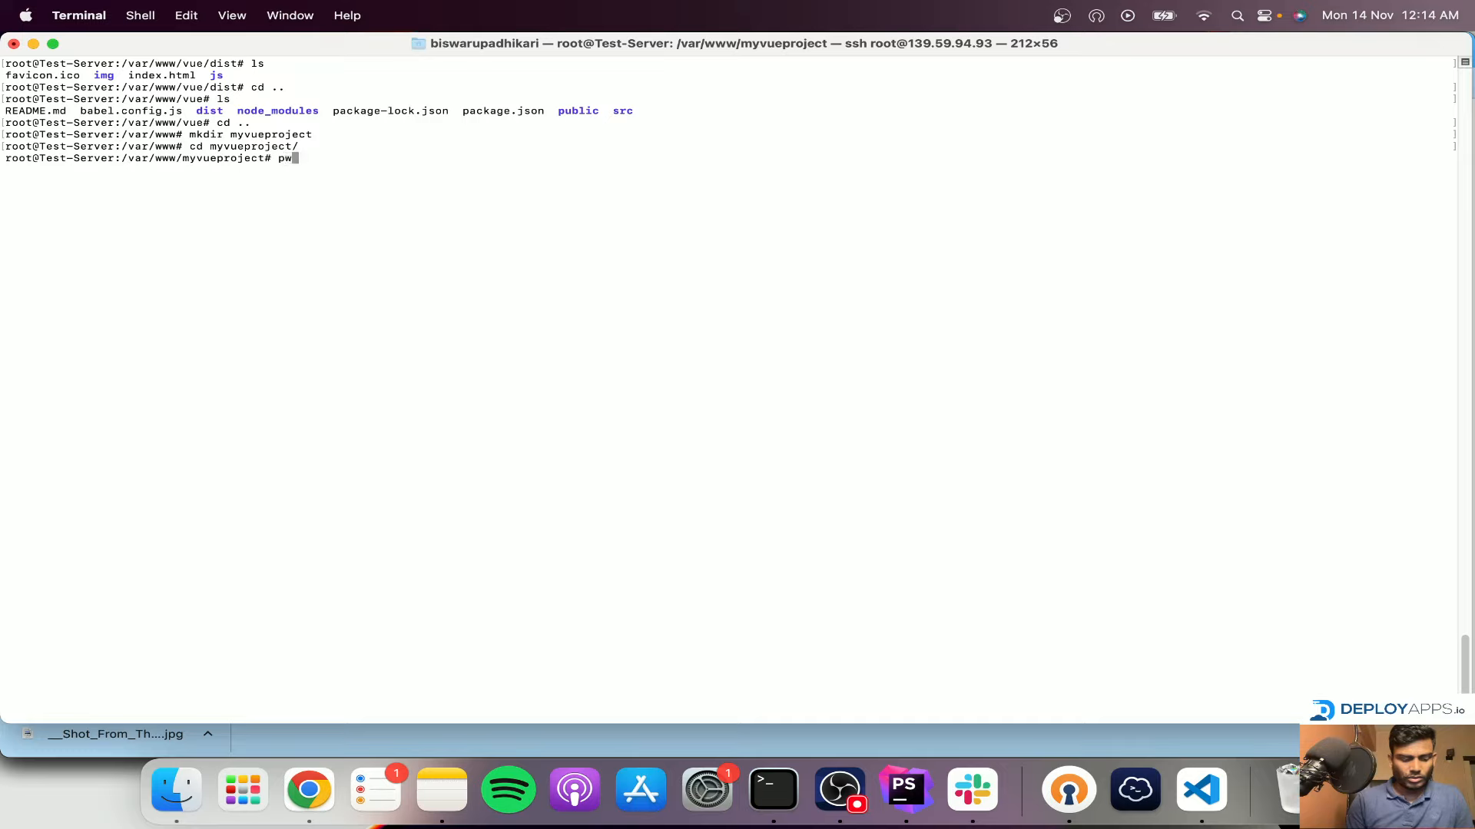
pyautogui.press('Return')
pyautogui.write('ls -')
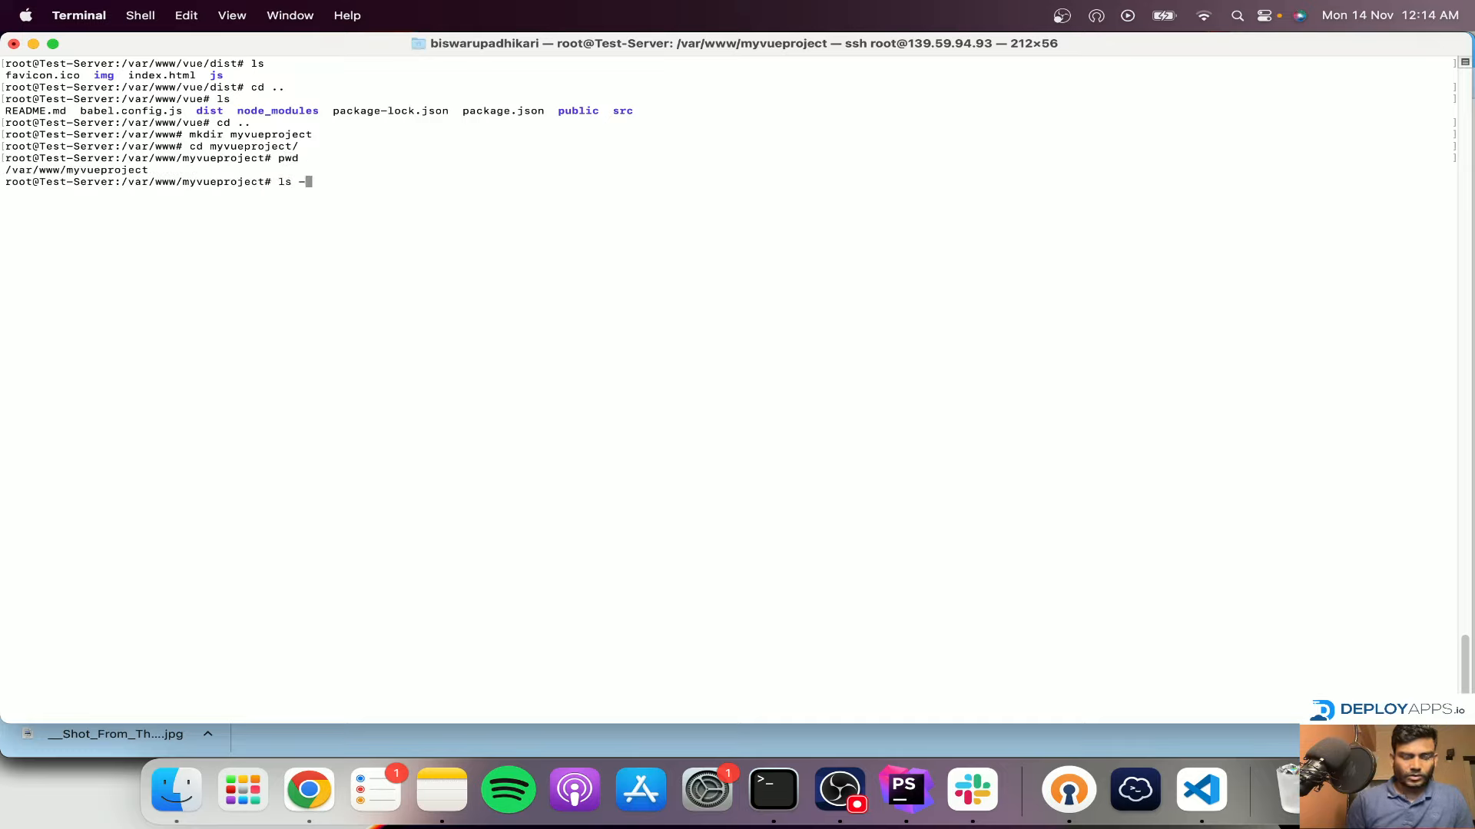
pyautogui.write('la')
pyautogui.press('Return')
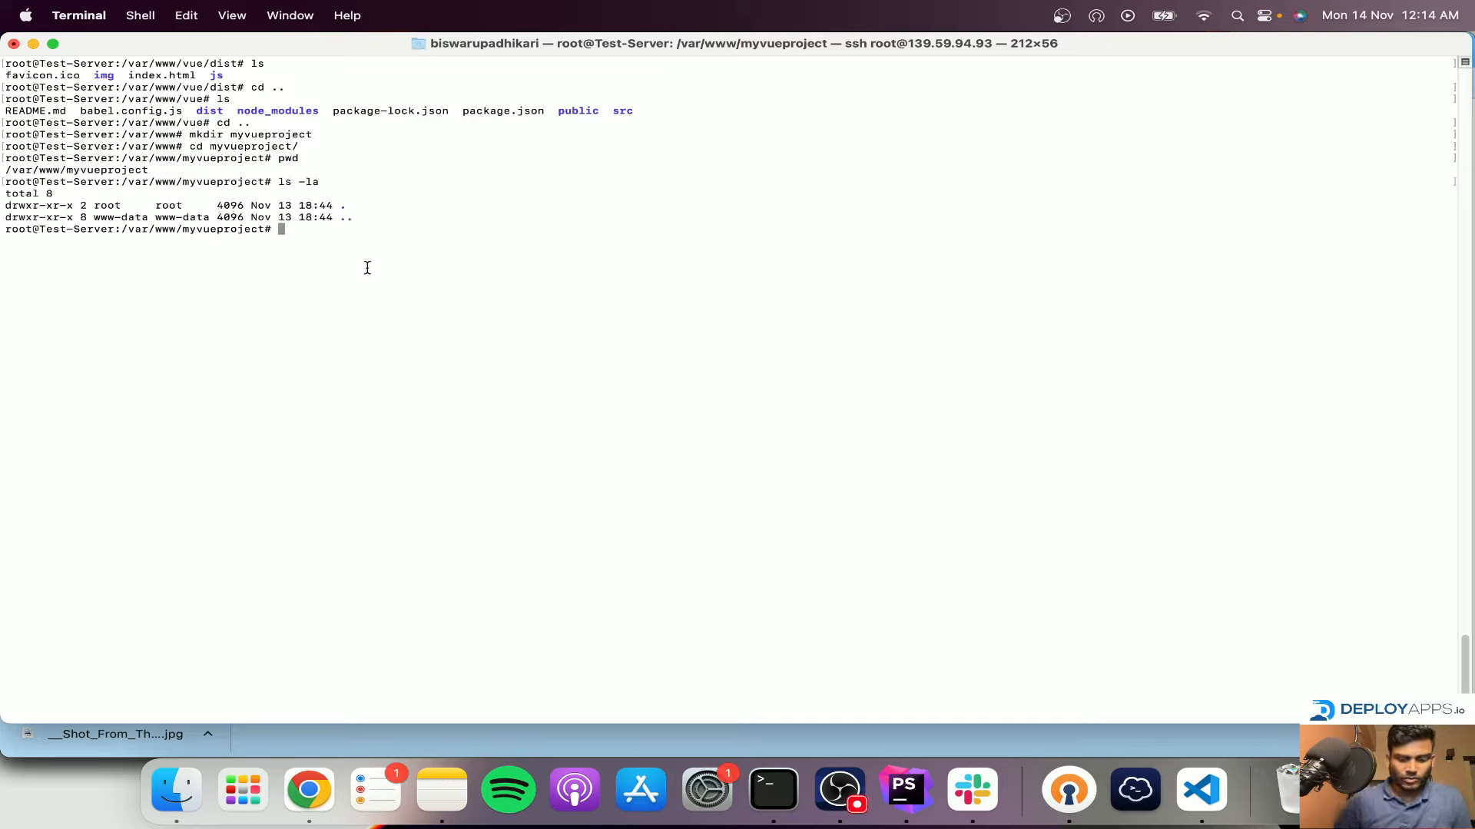
# Print and copy the /var/www/myvueproject path, switch to Chrome, and set it as the pipeline's deployment path.
pyautogui.write('pwd')
pyautogui.press('Return')
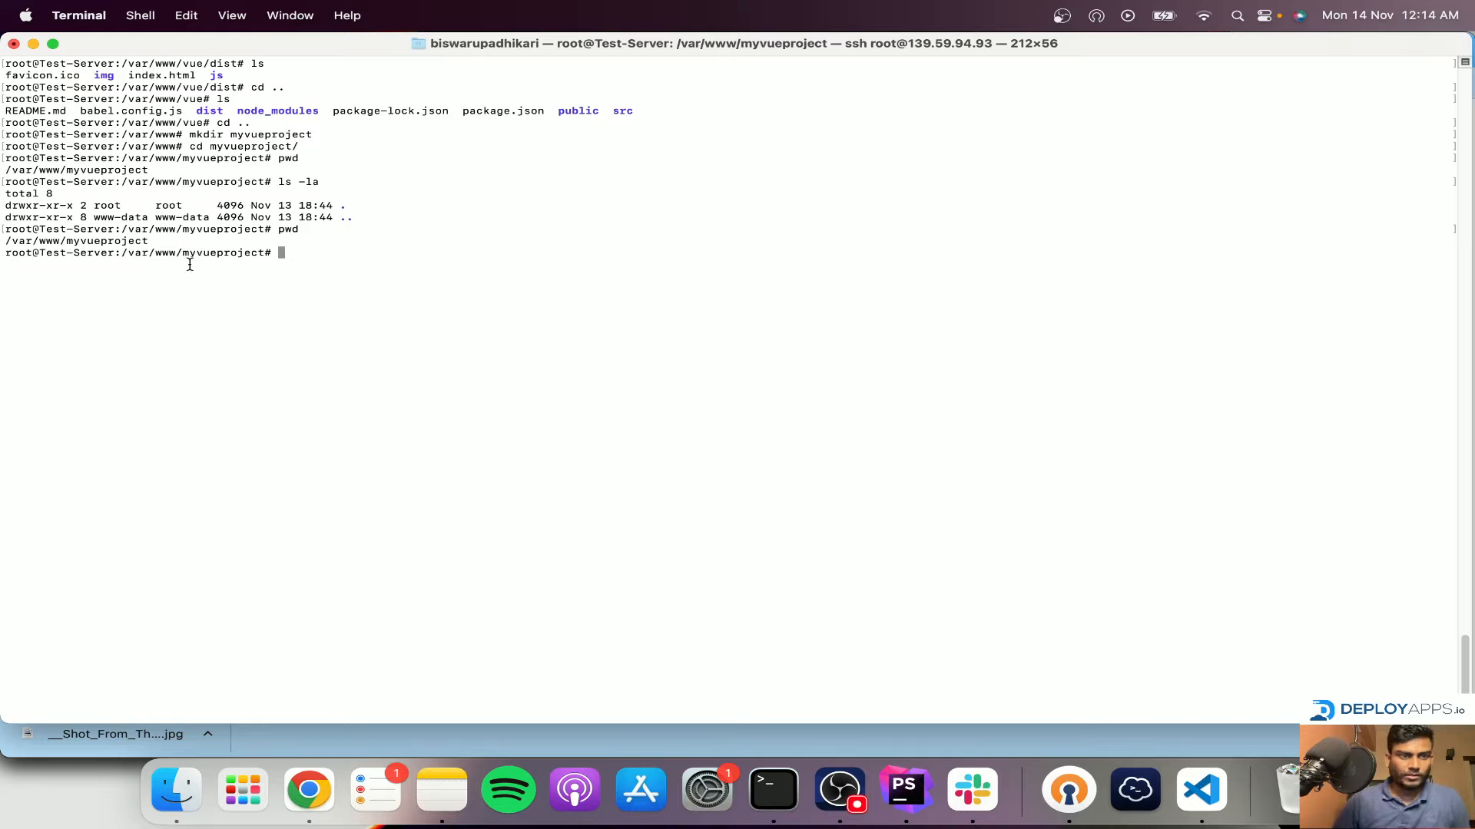
pyautogui.moveTo(150, 241); pyautogui.dragTo(6, 244)
pyautogui.press('super+c')
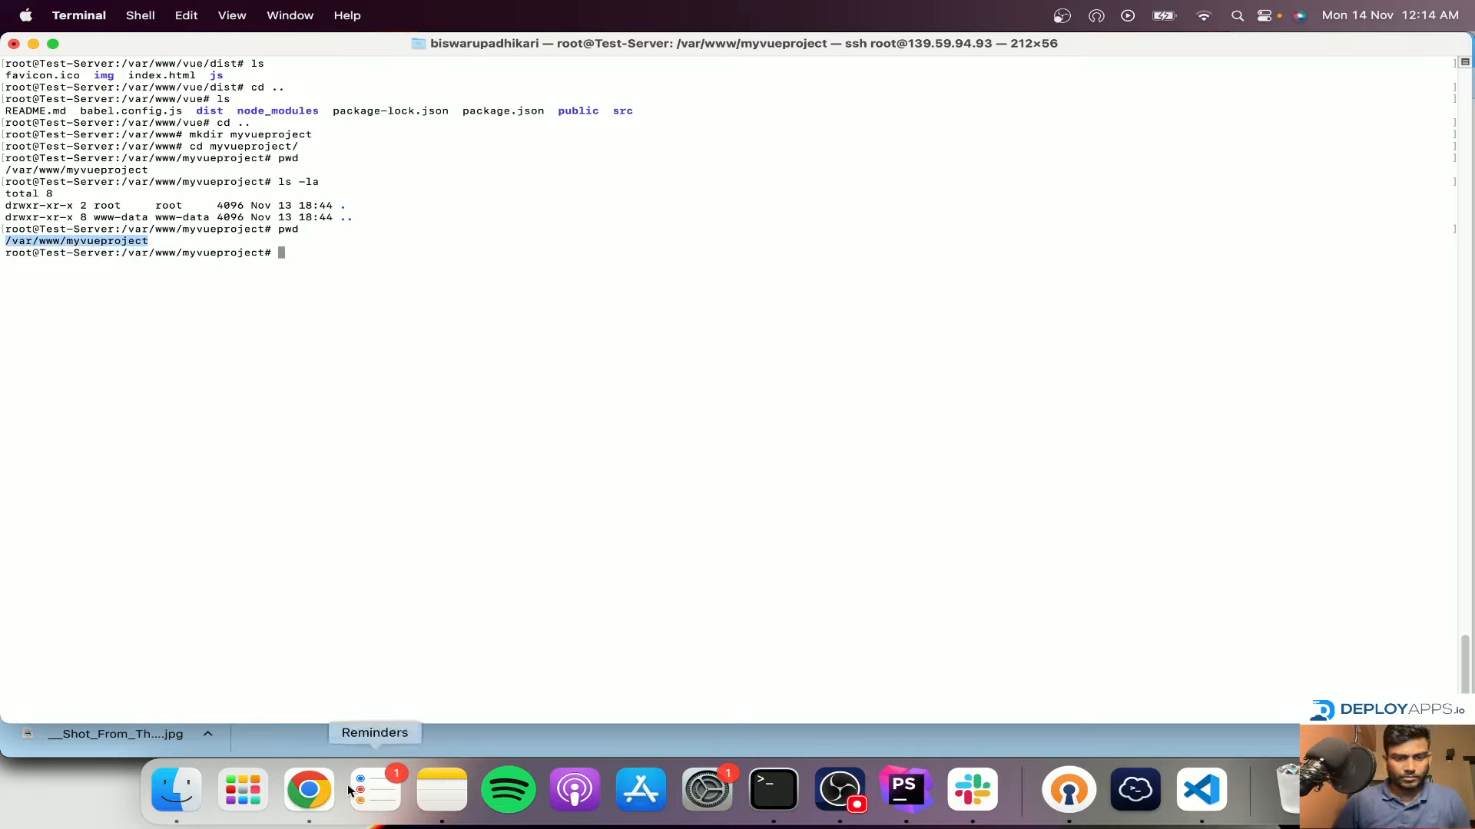
pyautogui.click(308, 791)
pyautogui.scroll(-5, 500, 462)
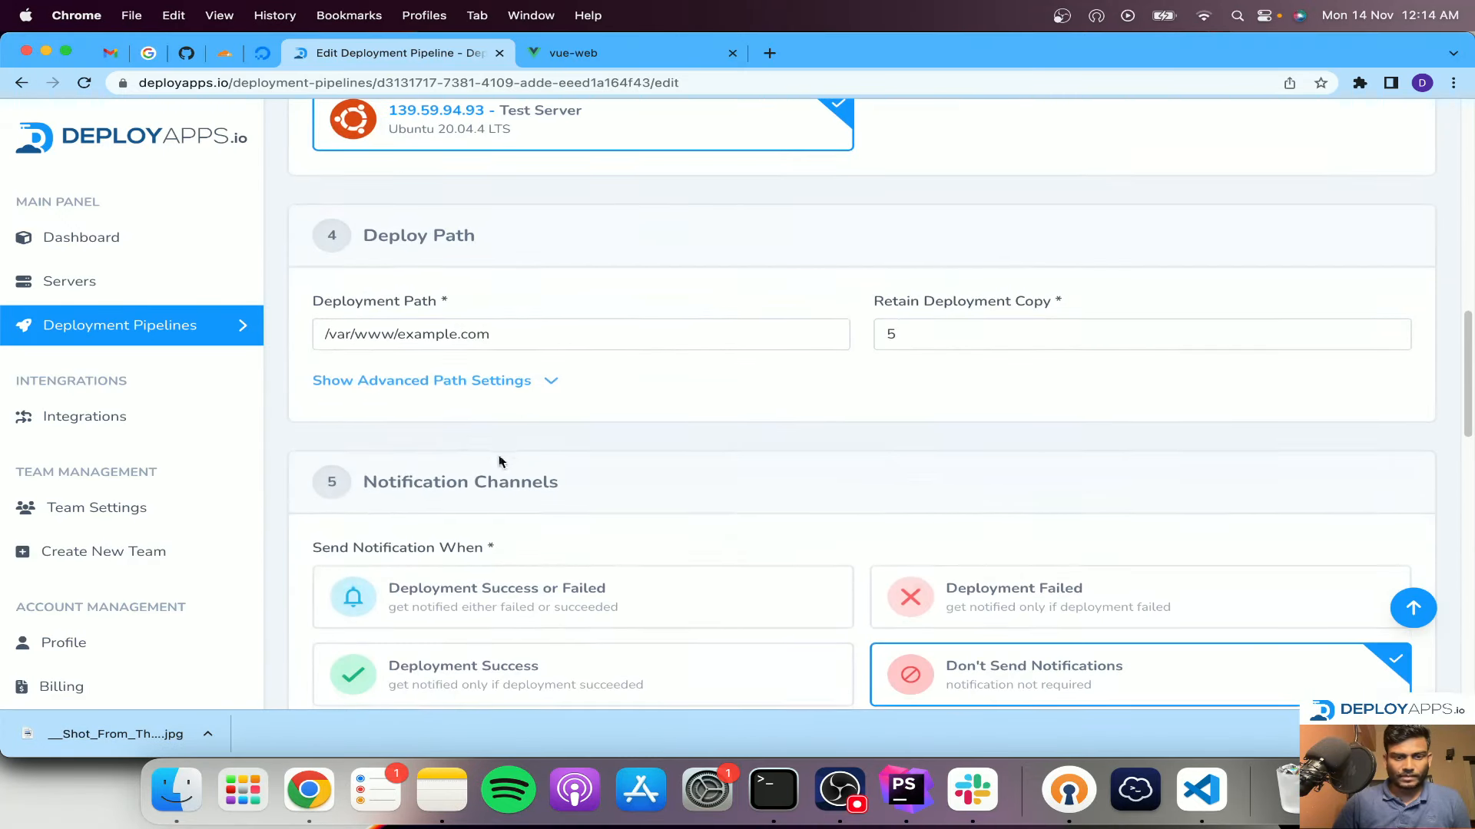
pyautogui.click(433, 329)
pyautogui.press('super+a')
pyautogui.press('super+v')
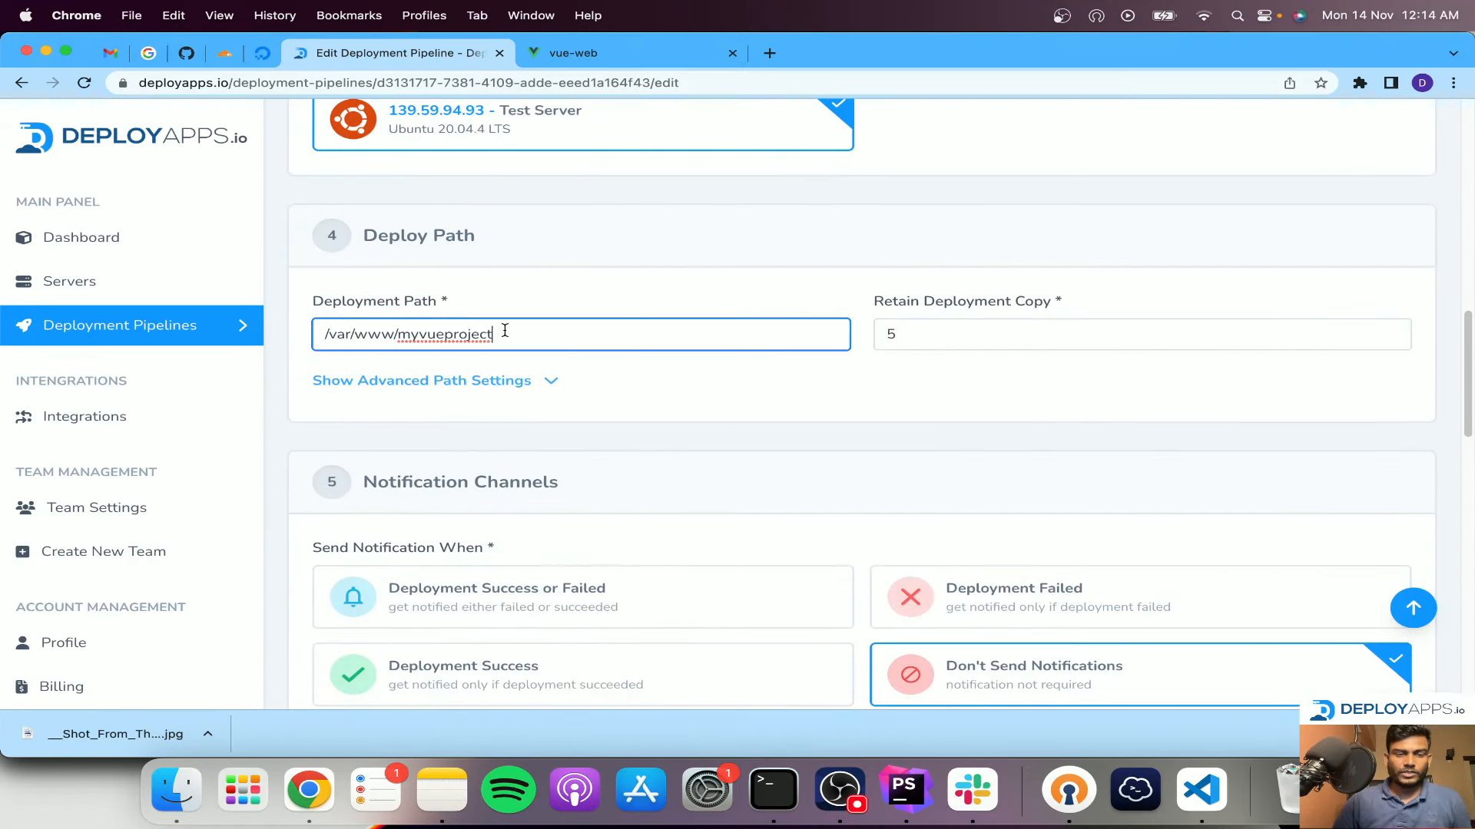
# Set the source of the link release directory in the Activate New Release stage to {{release_dir}}/dist.
pyautogui.scroll(-5, 507, 387)
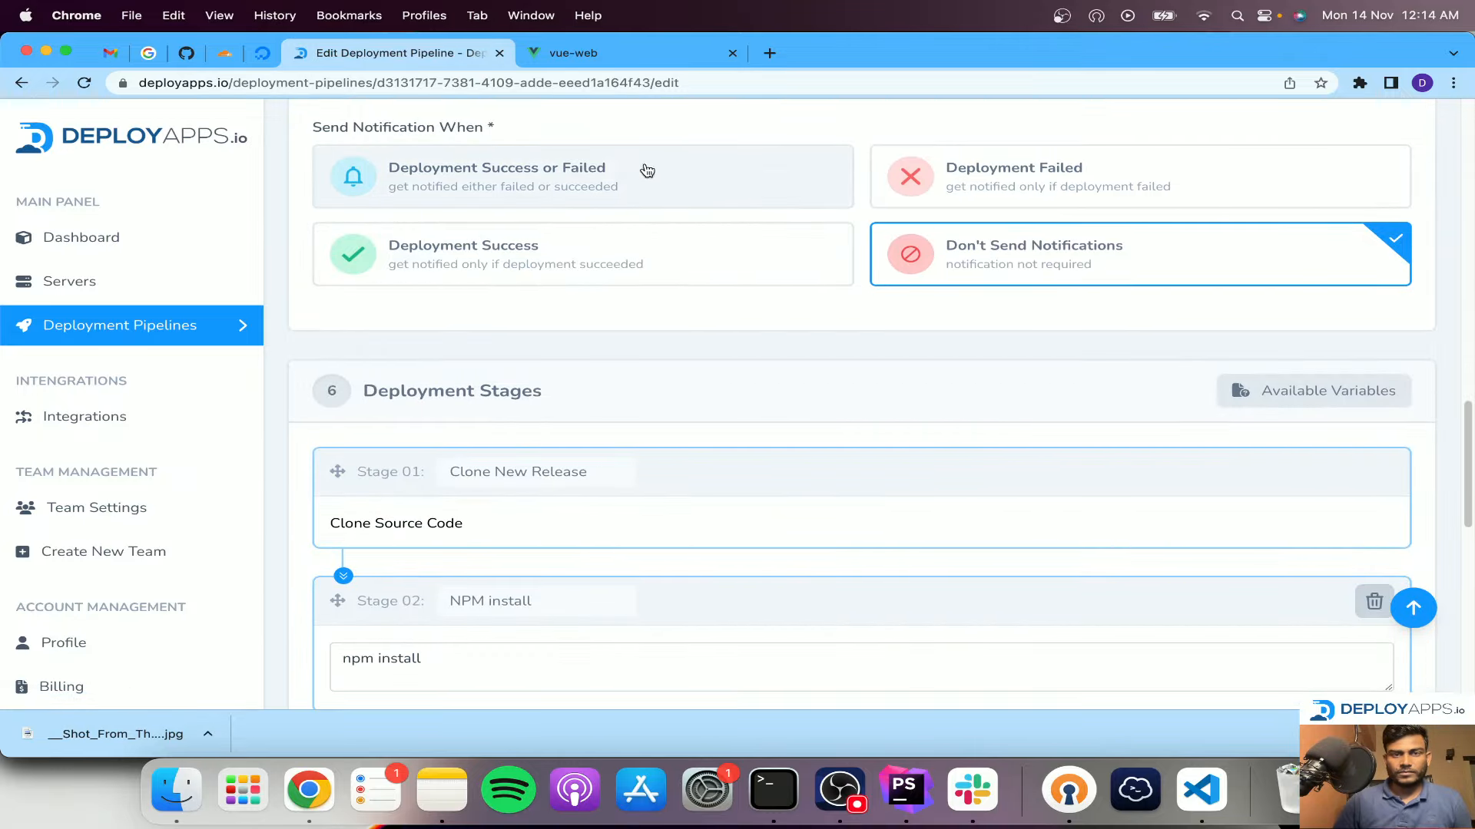
pyautogui.scroll(-5, 570, 298)
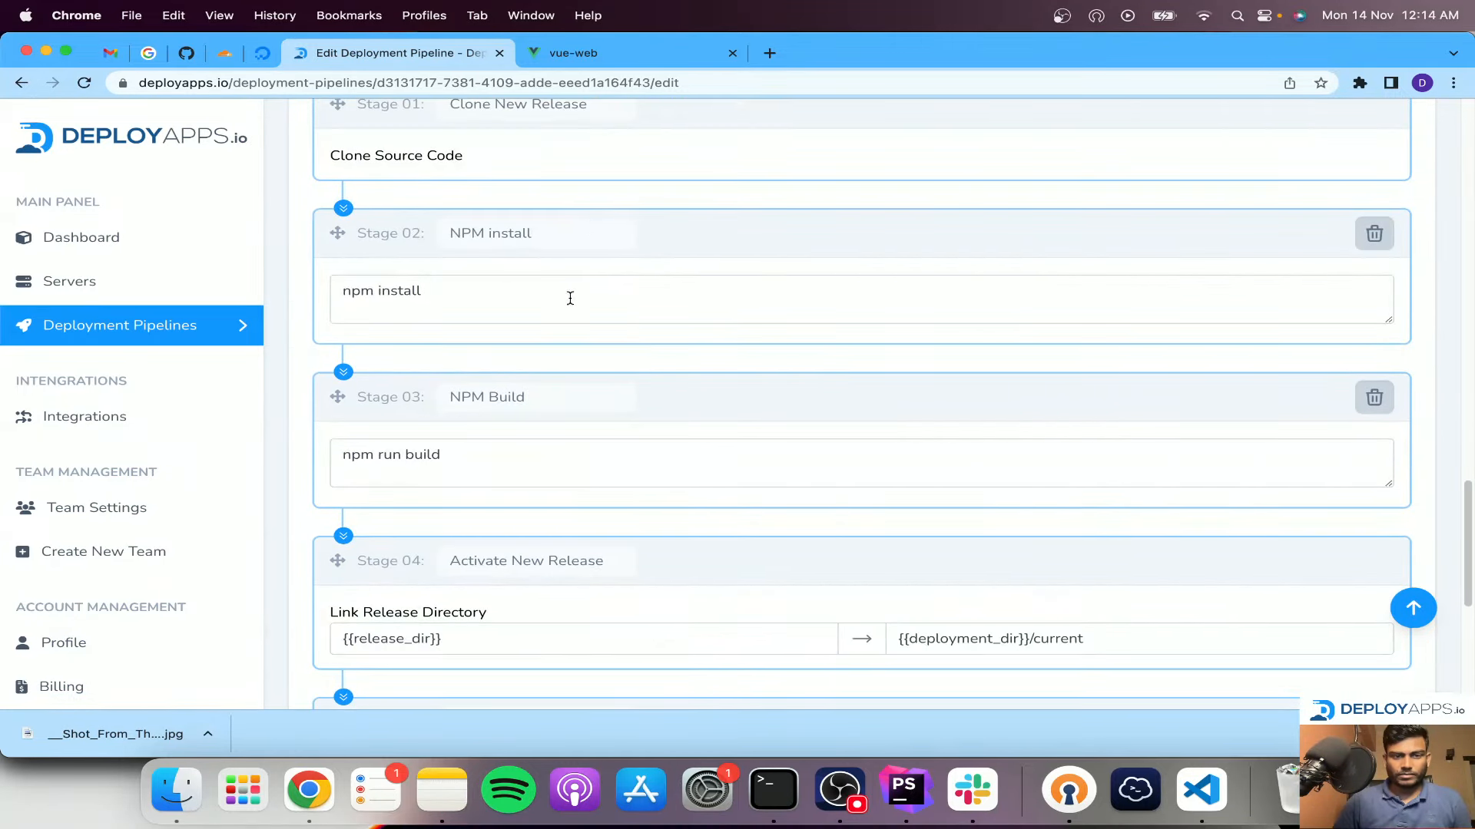
pyautogui.scroll(2, 480, 278)
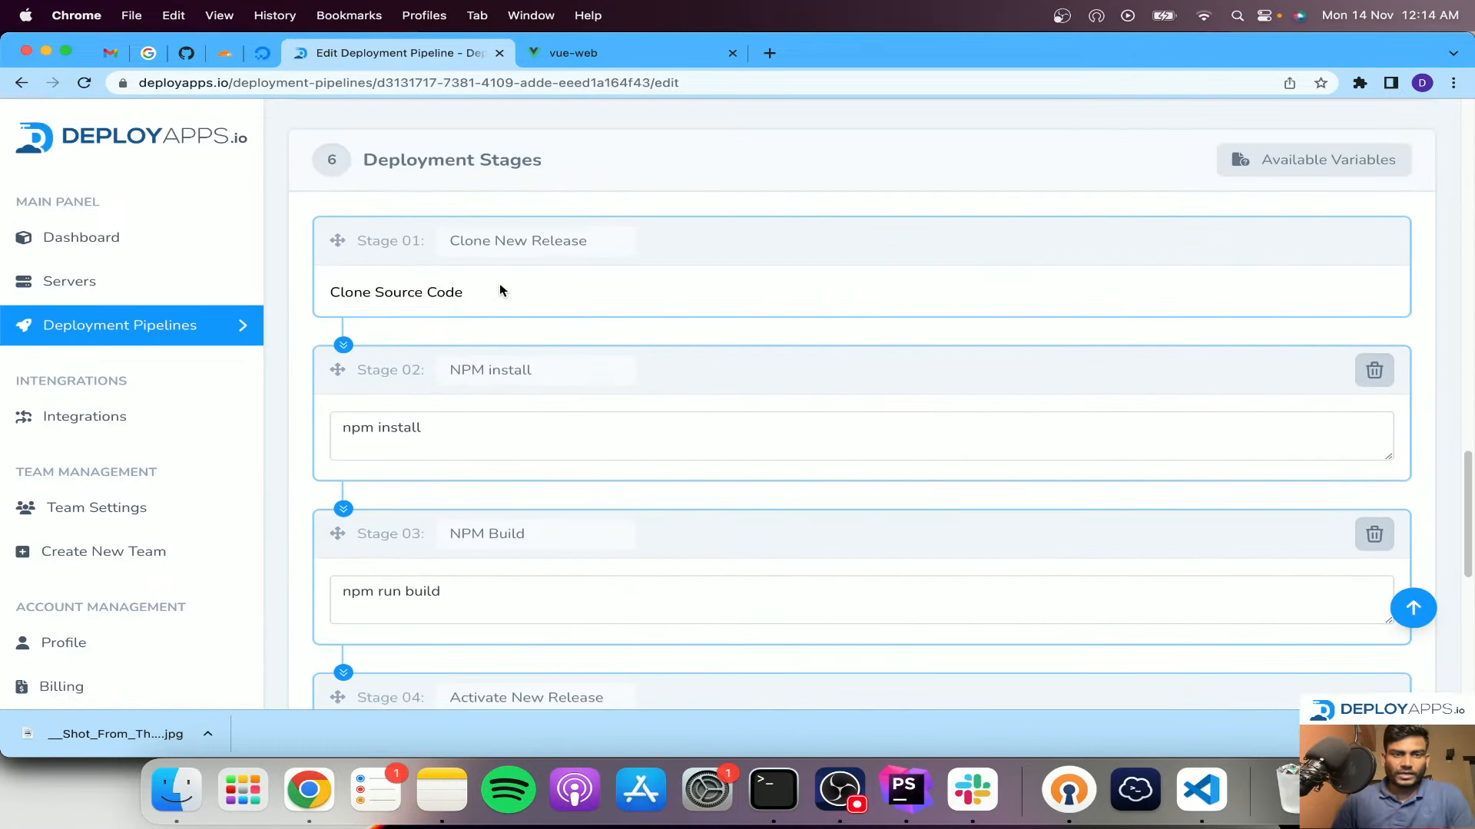
pyautogui.scroll(-2, 484, 298)
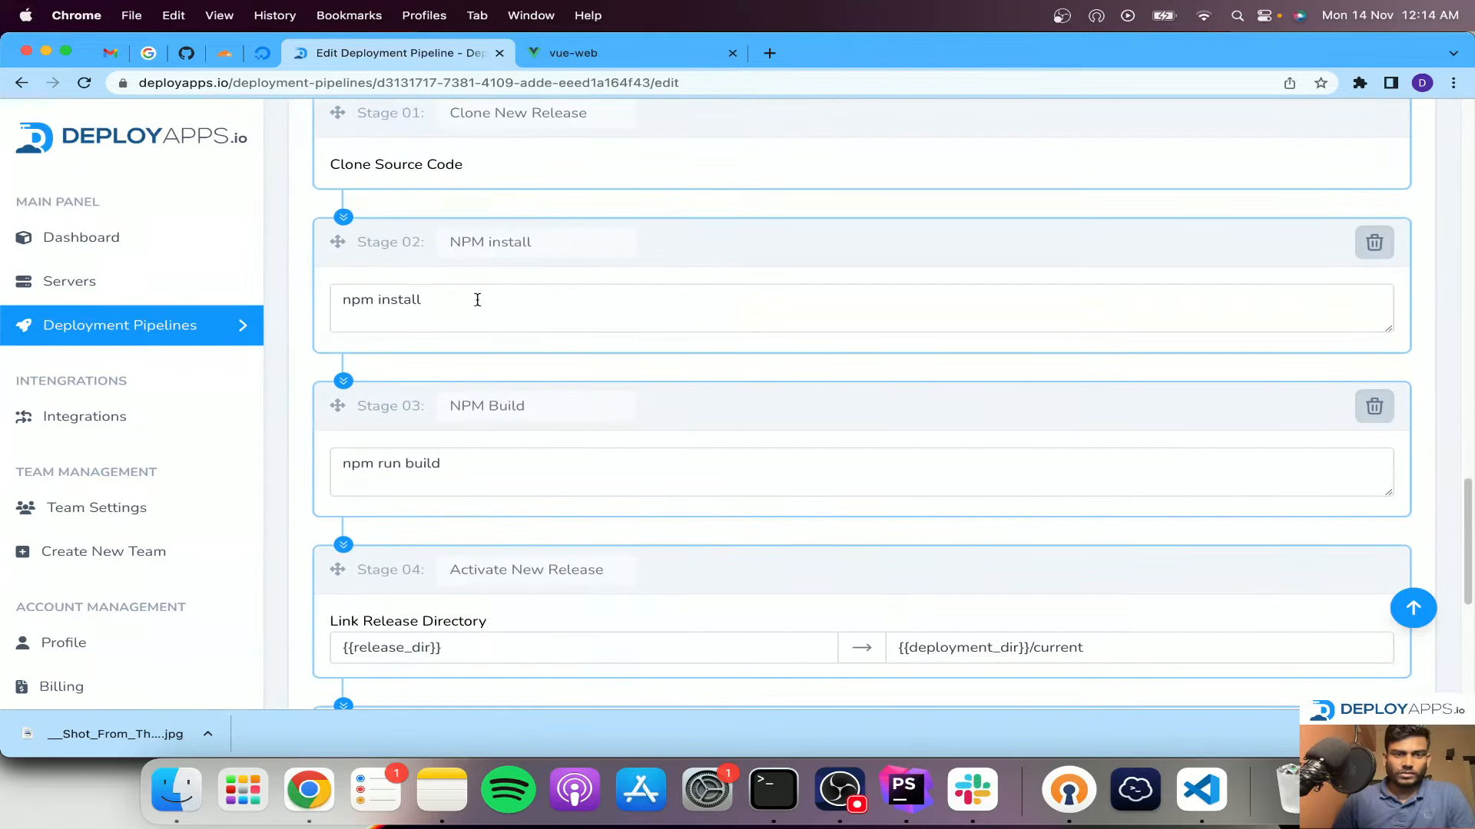
pyautogui.click(444, 309)
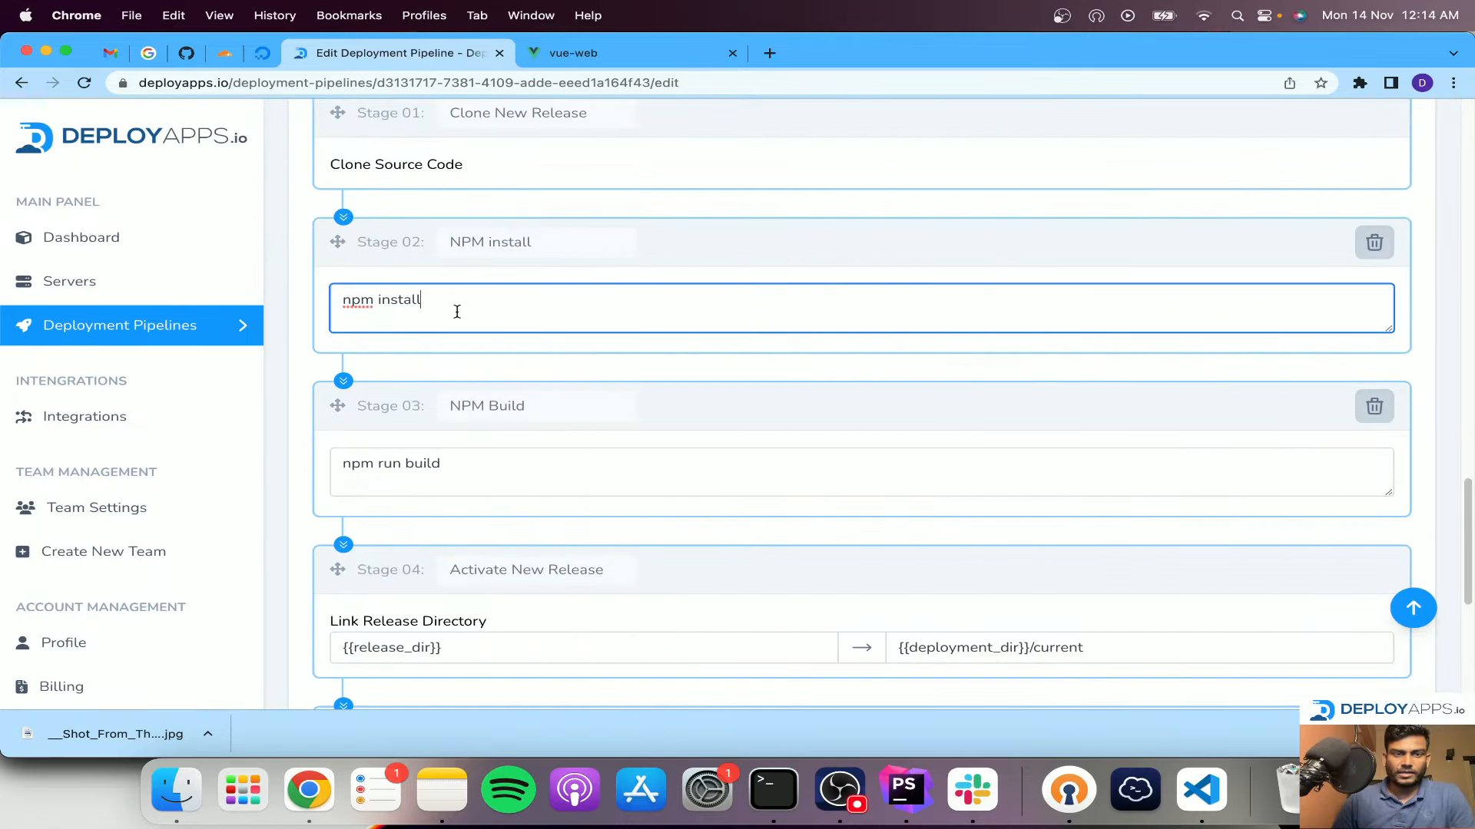
pyautogui.scroll(-3, 455, 305)
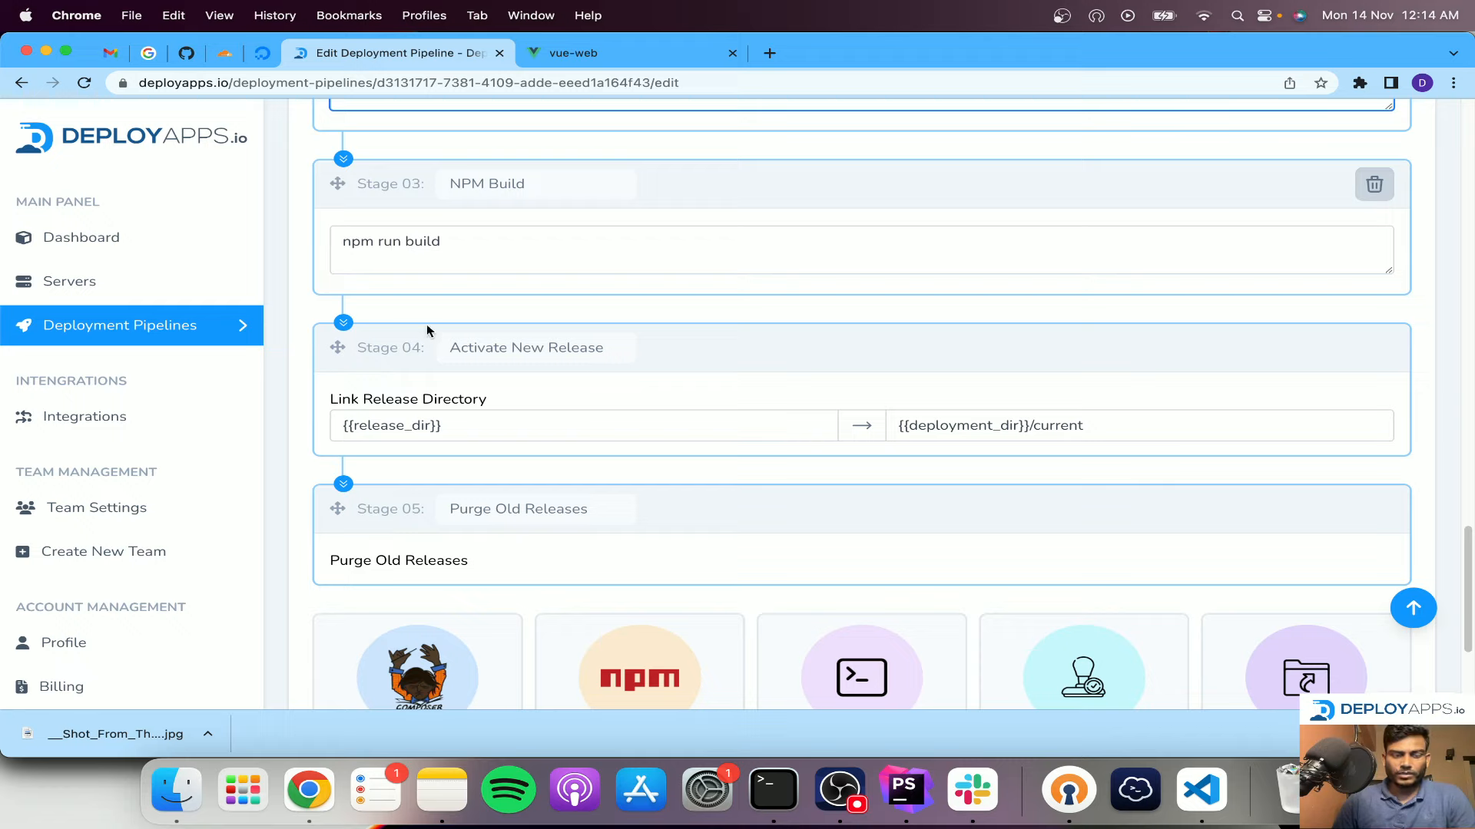
pyautogui.click(466, 430)
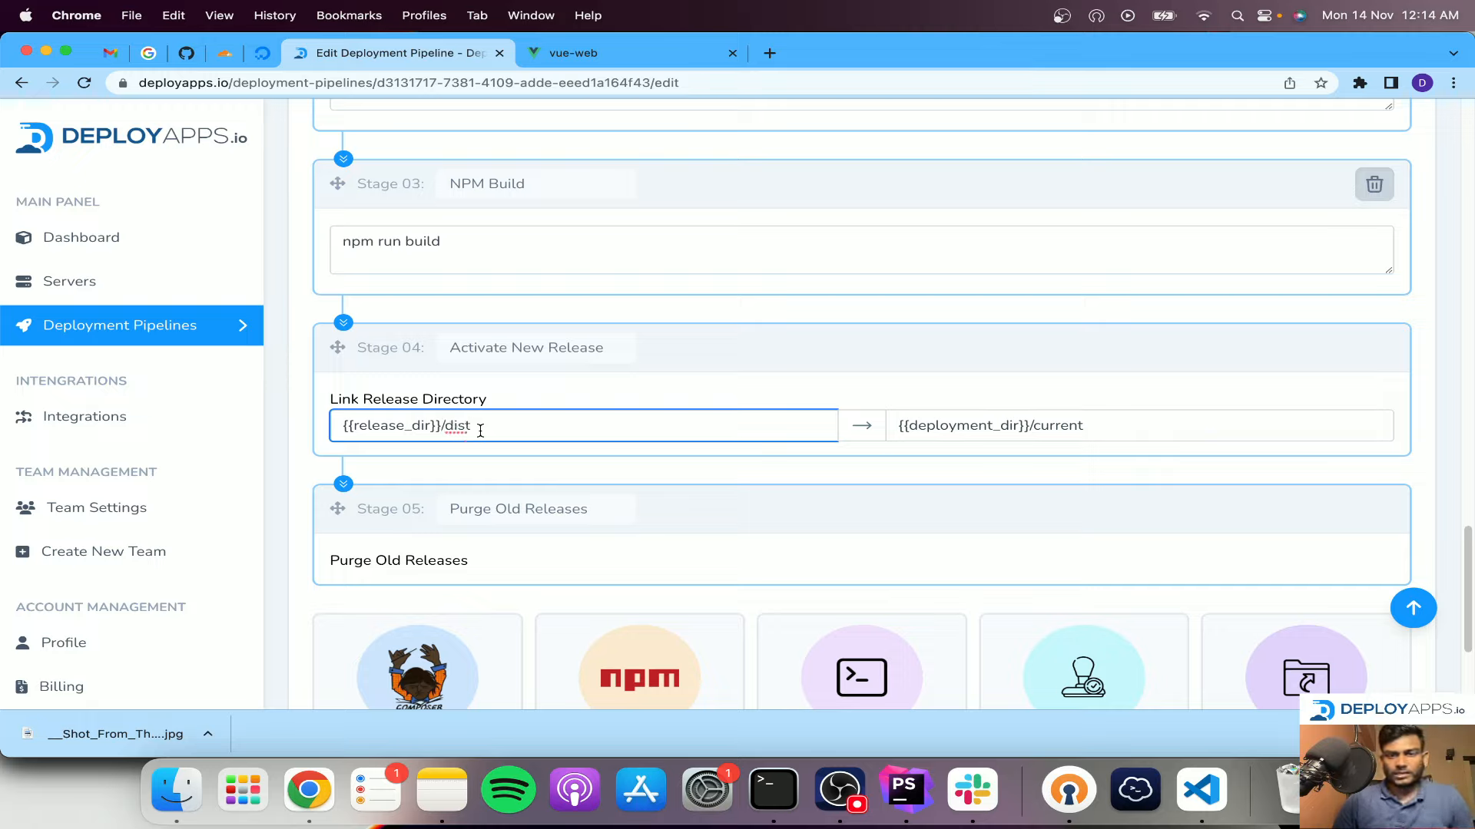
# Review the deployment stages, then save the pipeline and close its editor.
pyautogui.scroll(-5, 938, 408)
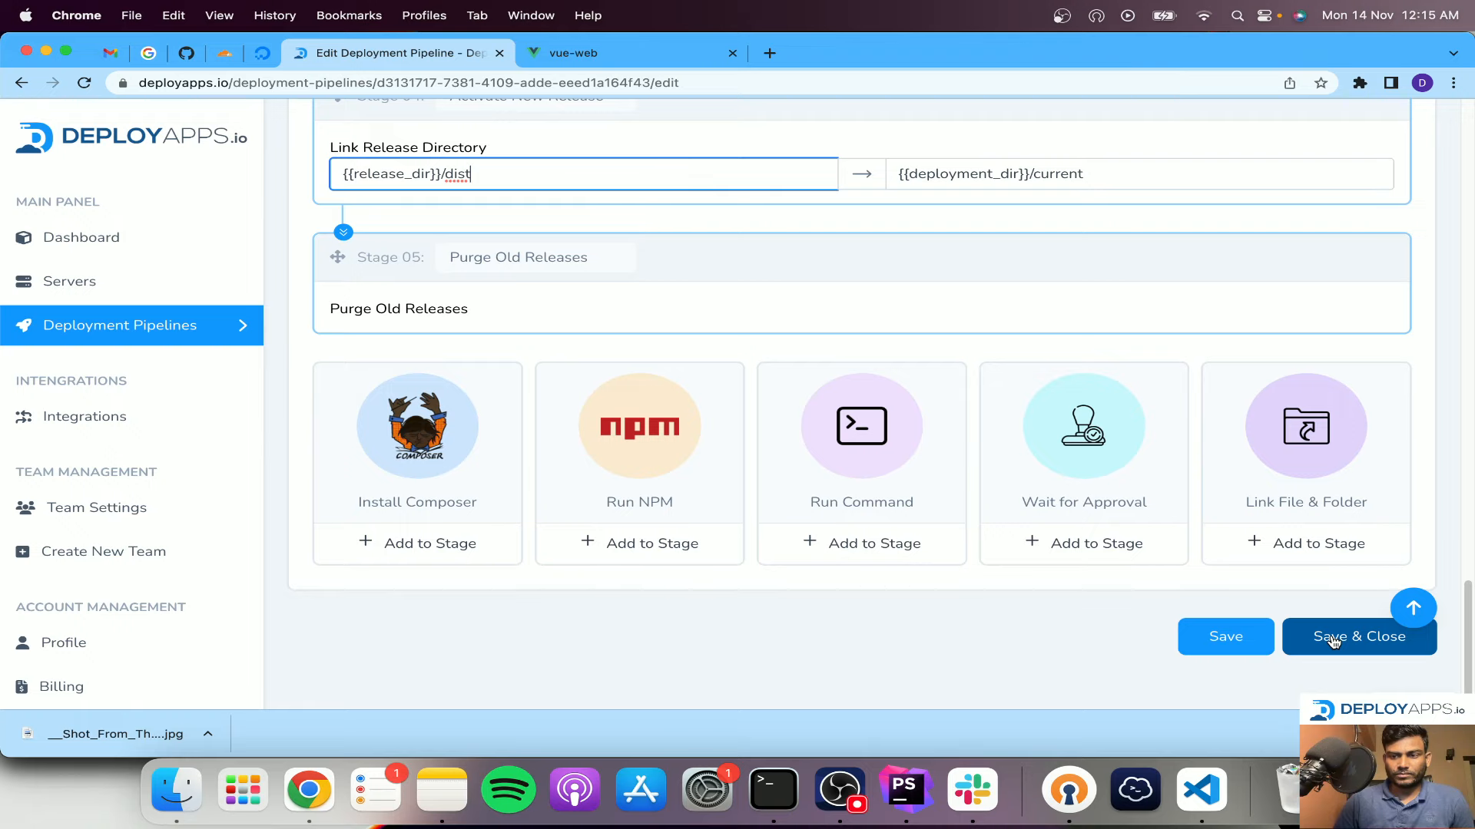
pyautogui.scroll(6, 828, 431)
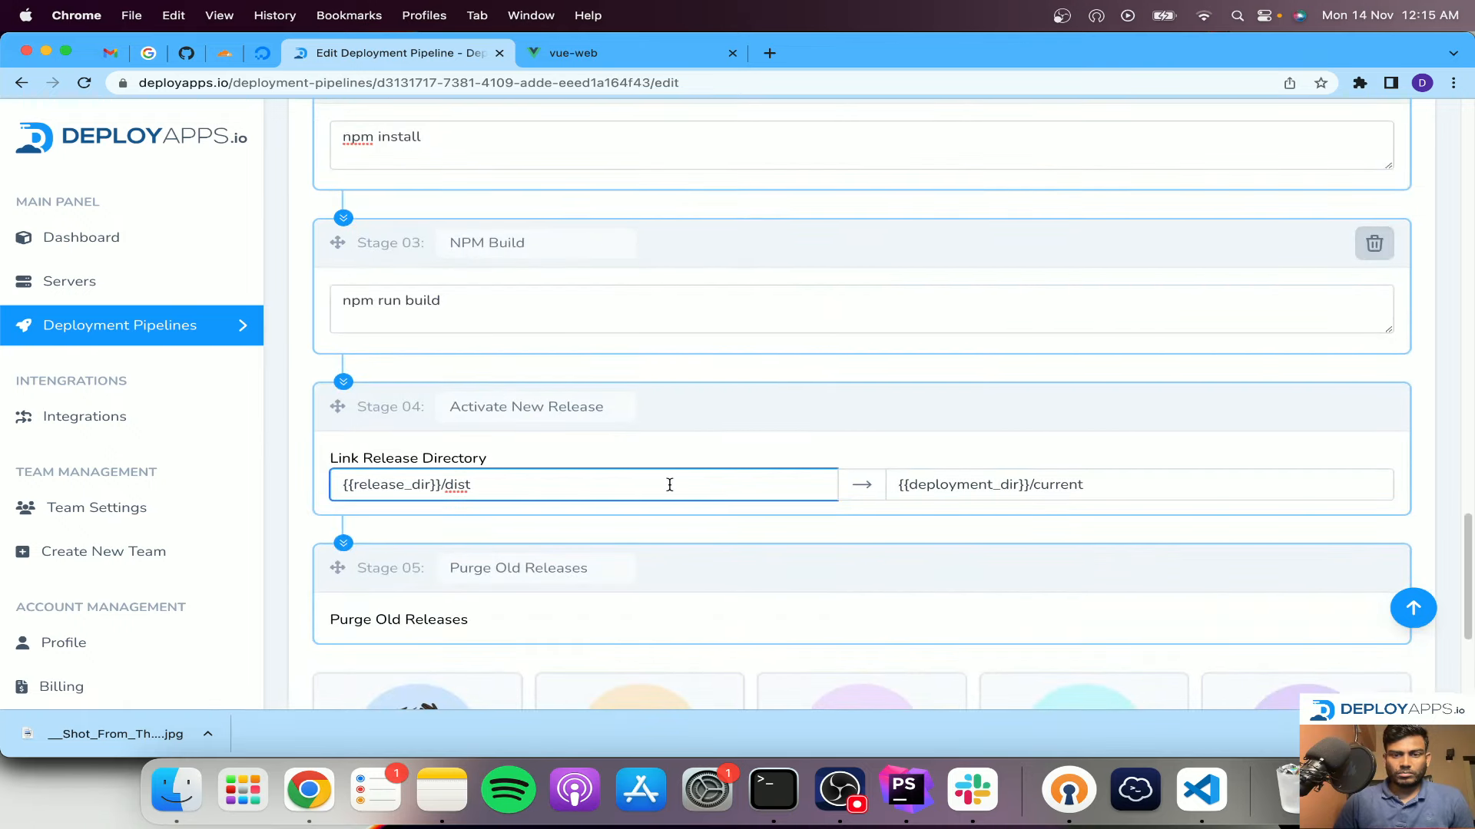
pyautogui.scroll(-6, 669, 484)
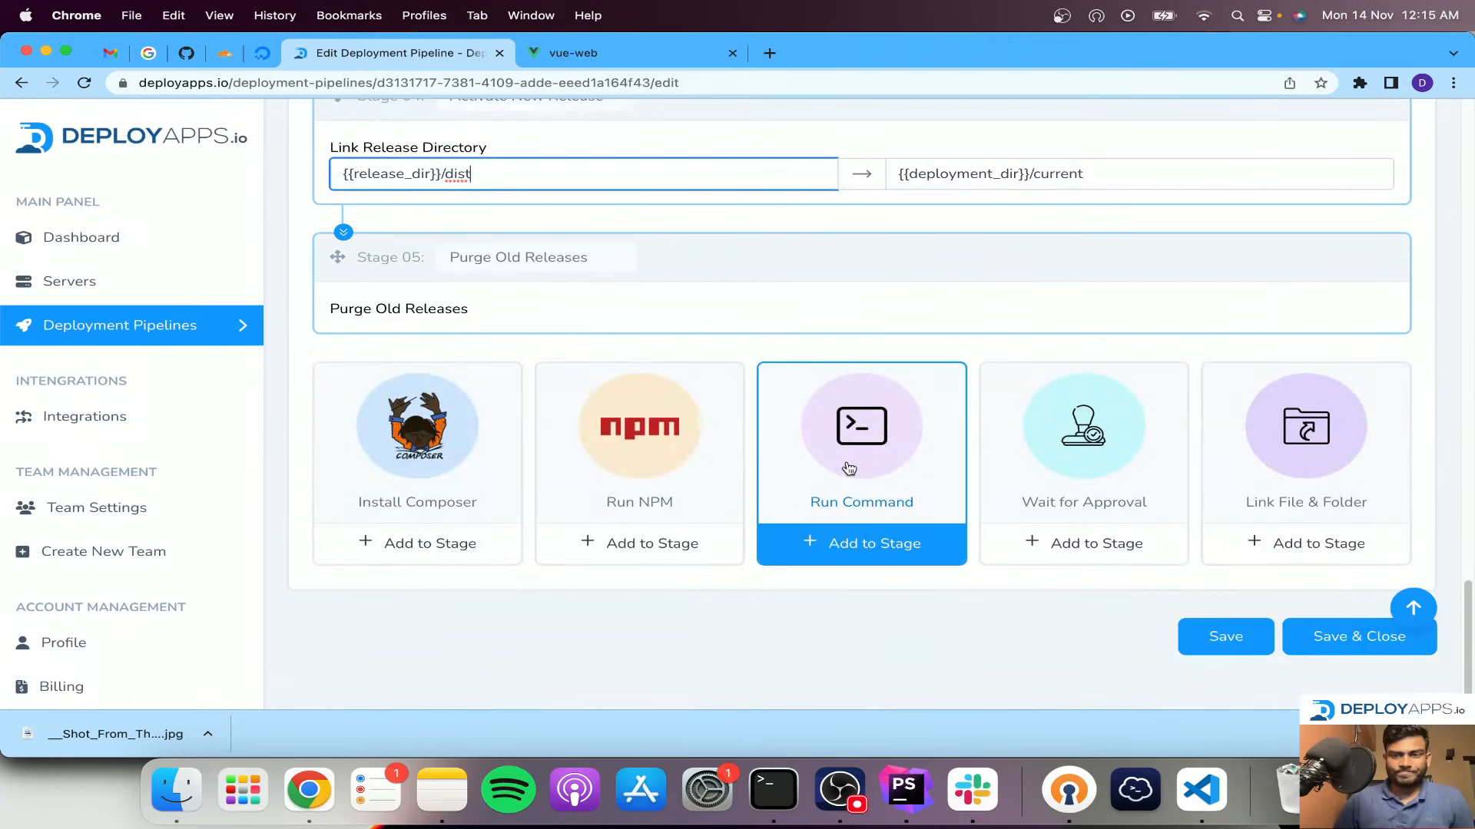
pyautogui.click(1356, 643)
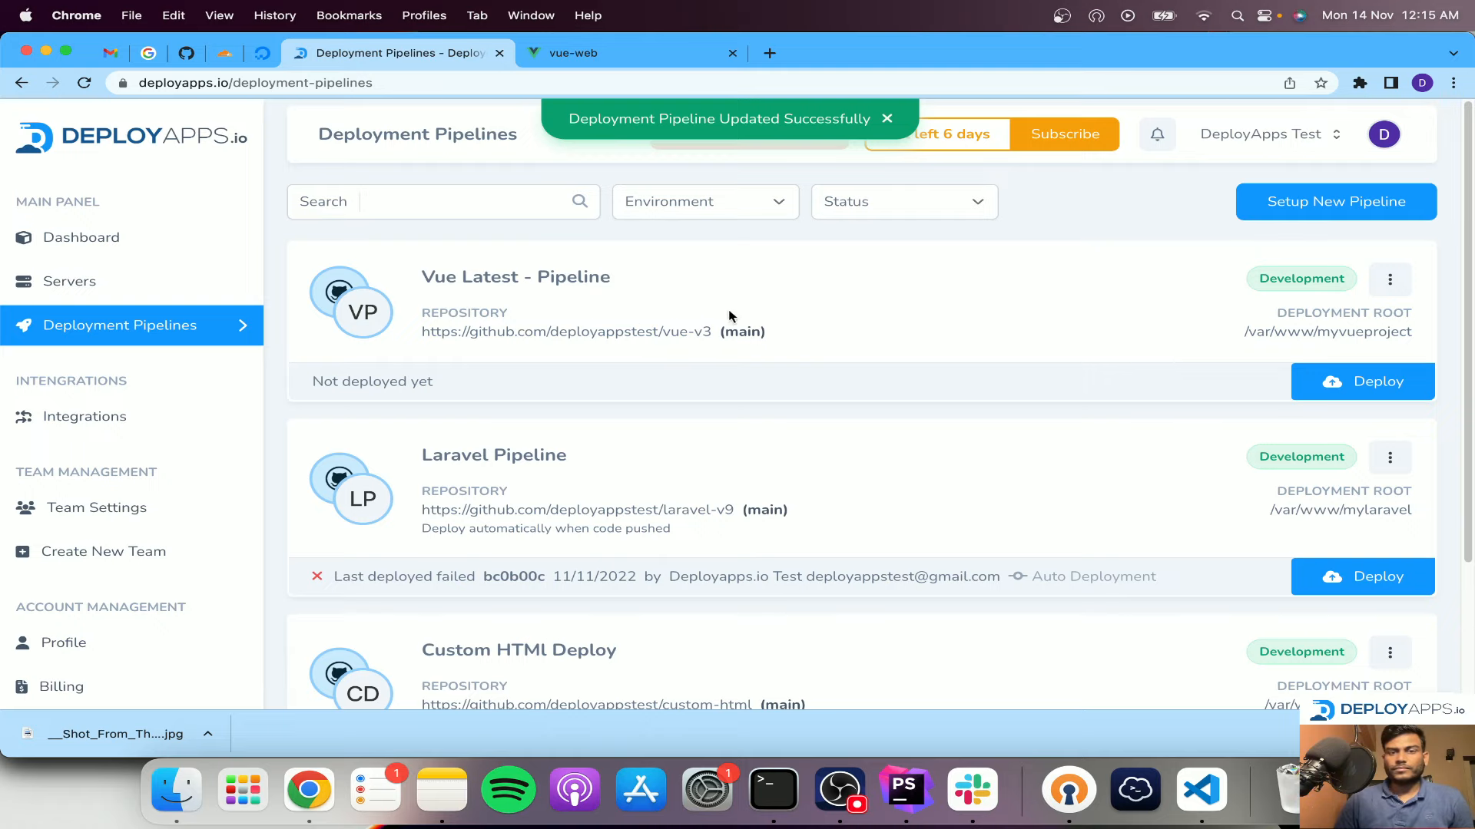
# Deploy Vue Latest - Pipeline from the default branch (main) and view its deployment stages.
pyautogui.click(1375, 393)
pyautogui.click(974, 461)
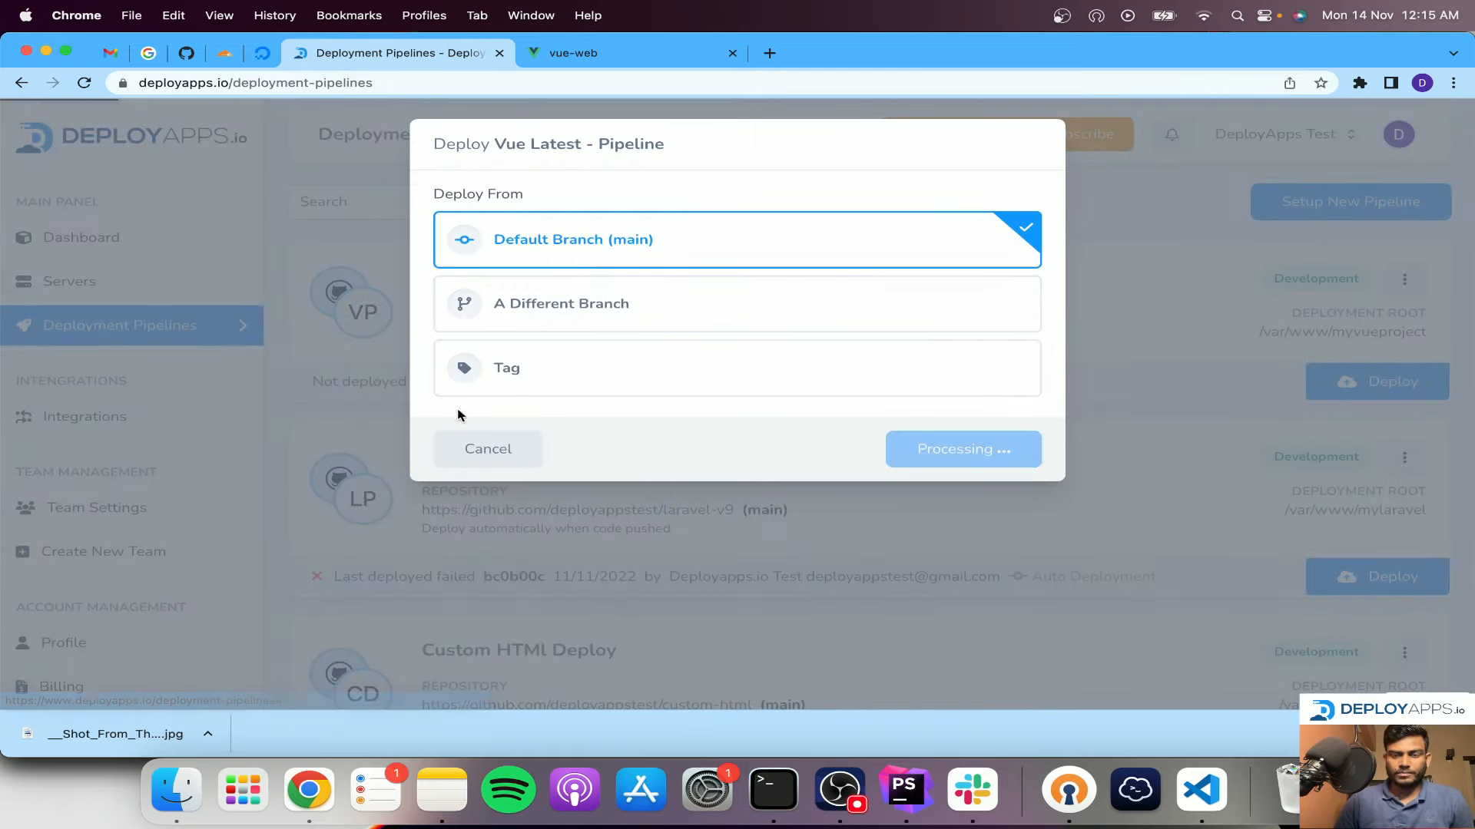
pyautogui.scroll(-3, 868, 479)
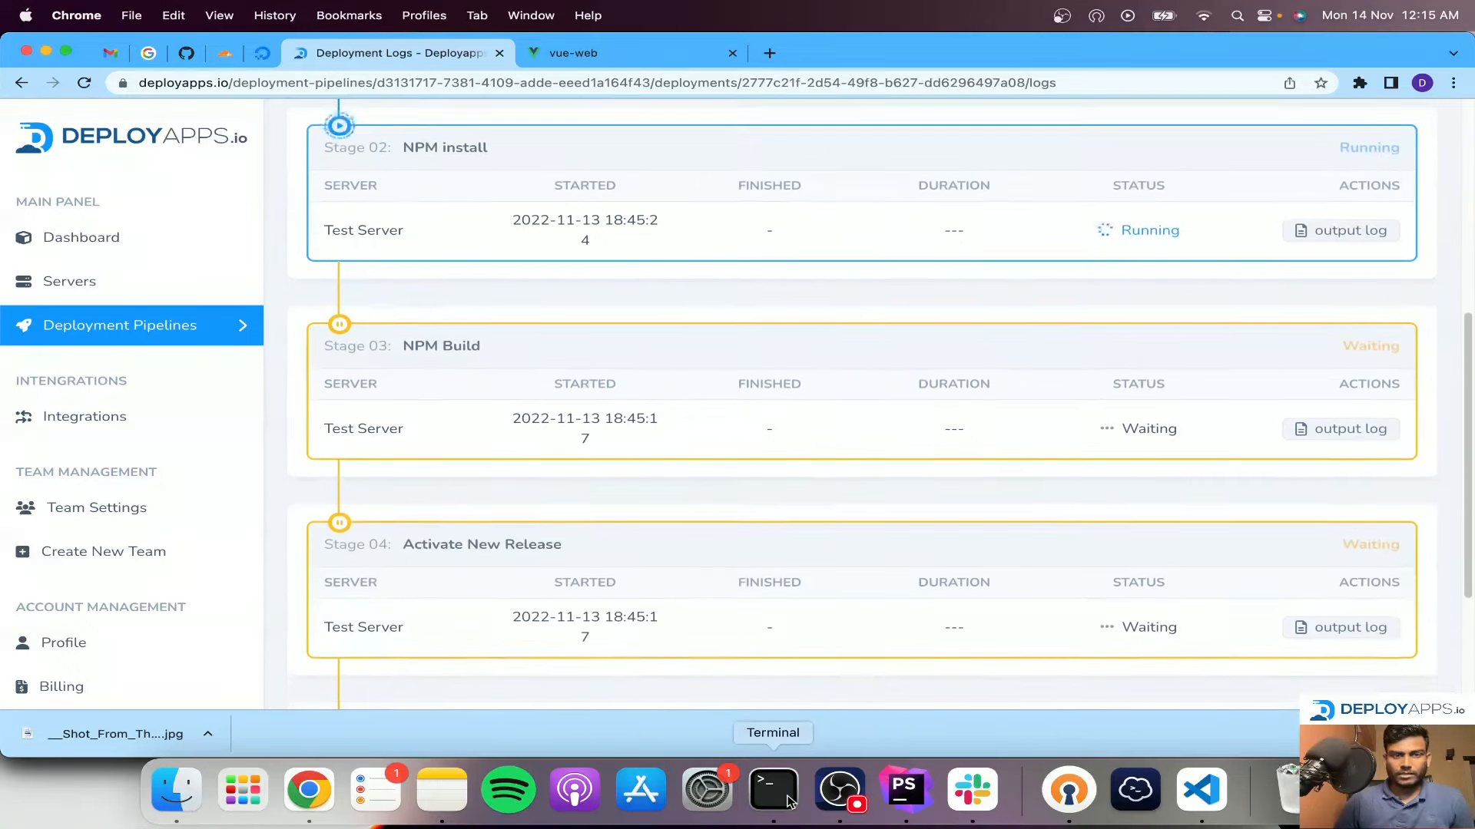
# Switch to Terminal and list the detailed contents of the myvueproject folder and its releases subfolder.
pyautogui.click(789, 801)
pyautogui.click(569, 377)
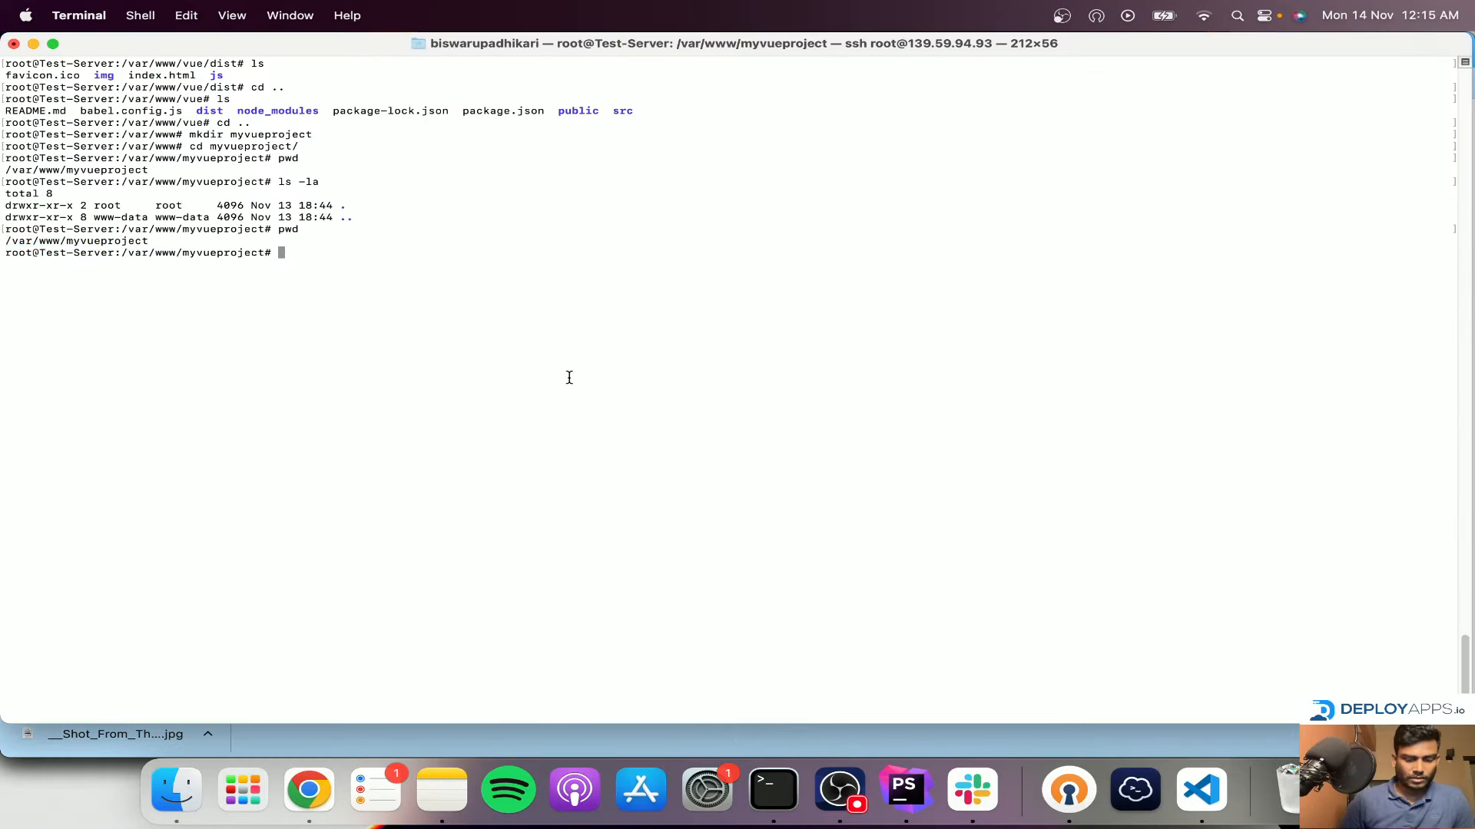
pyautogui.write('ls -la')
pyautogui.press('Return')
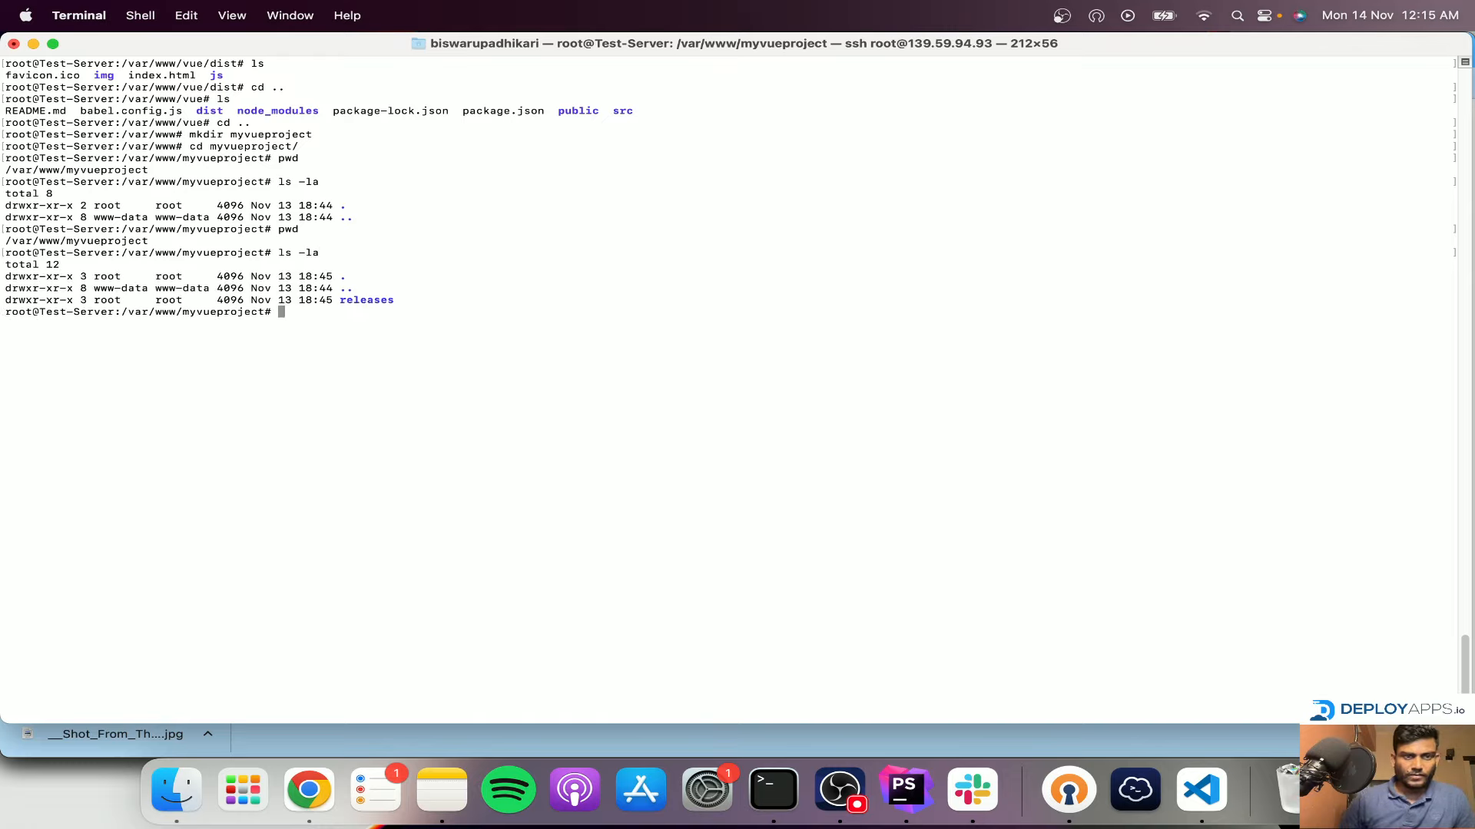
pyautogui.press('Up')
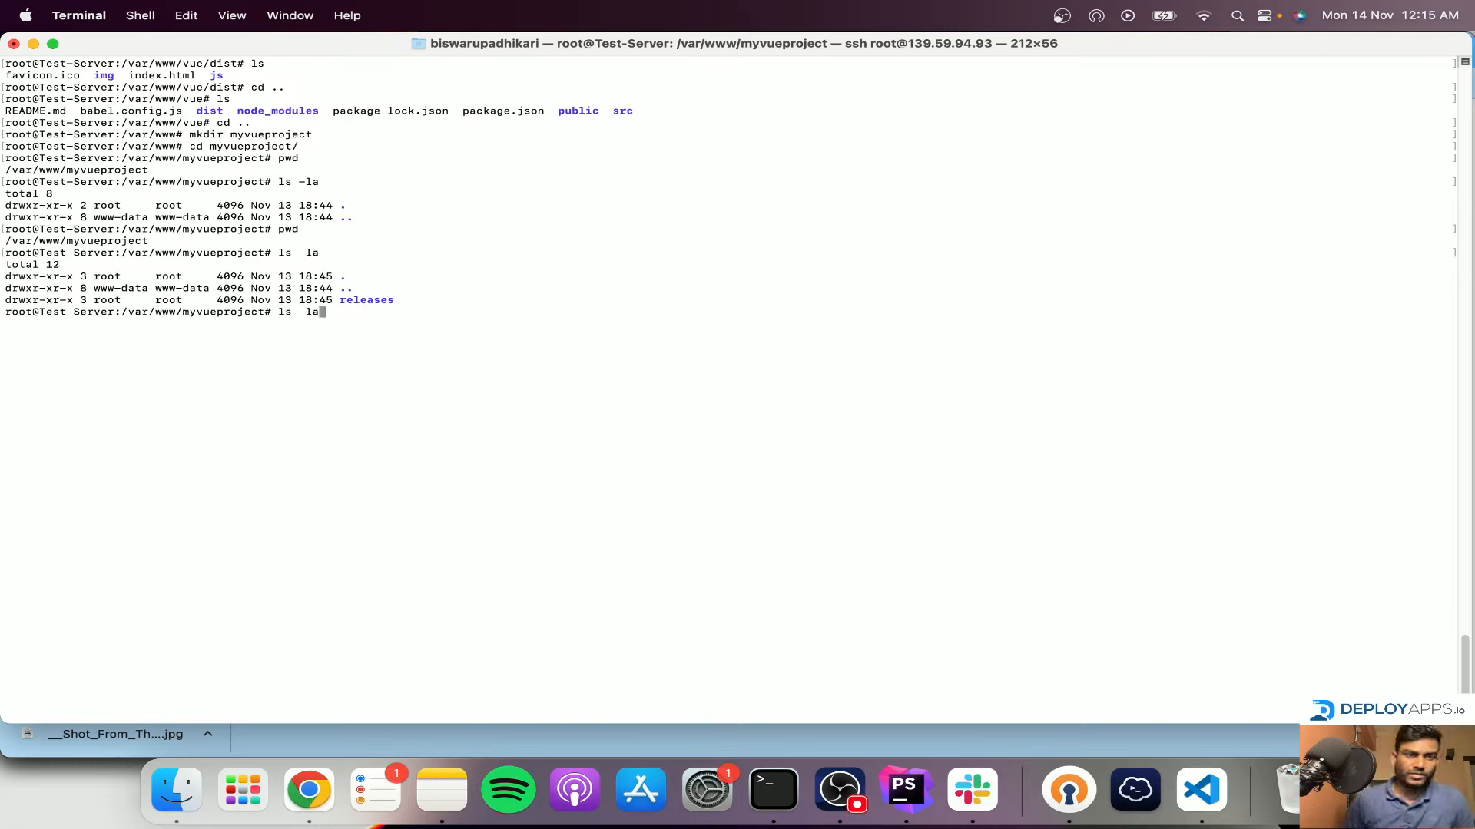
pyautogui.write('re')
pyautogui.press('Tab')
pyautogui.press('Return')
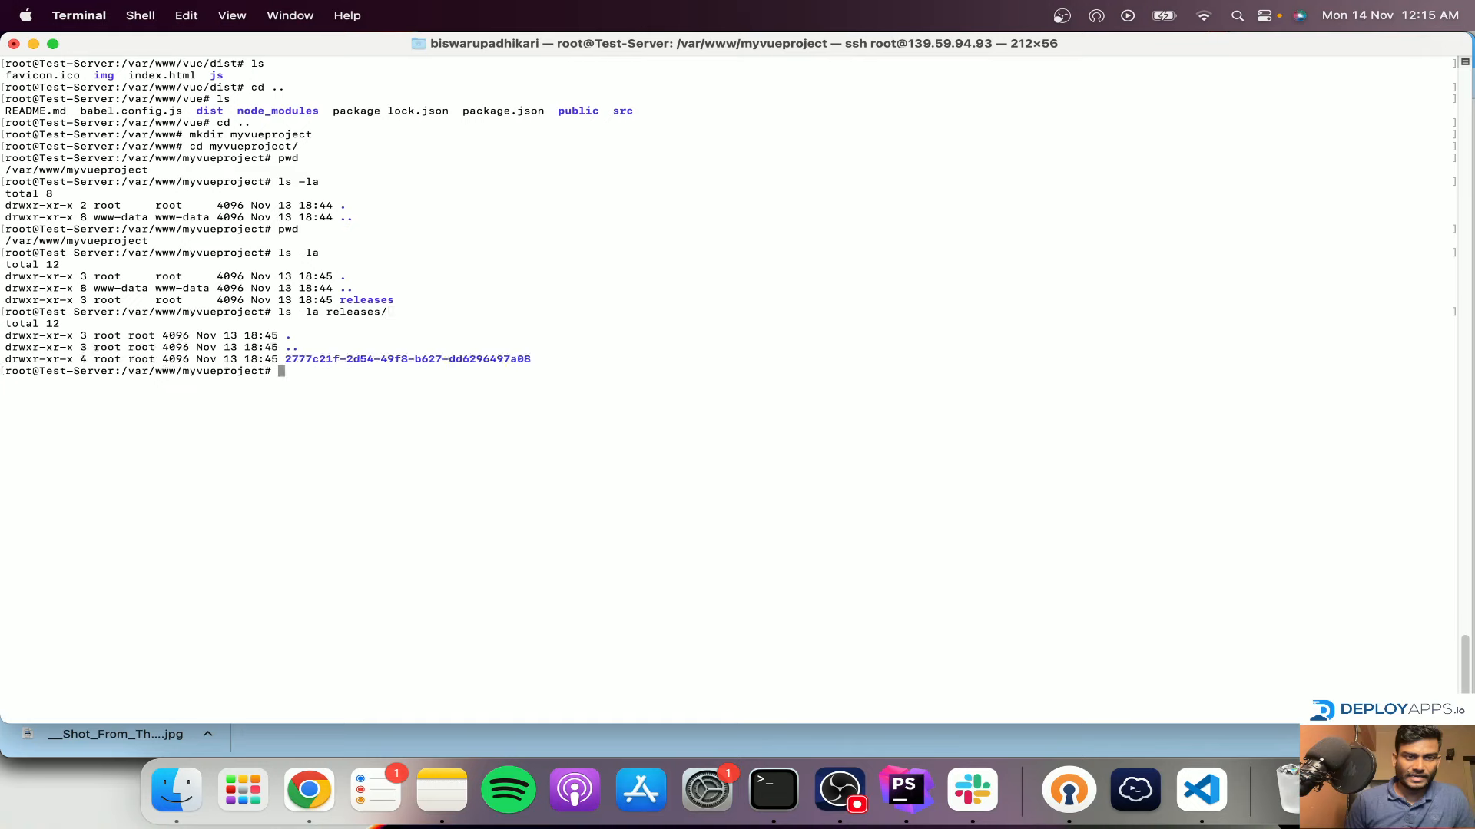
# List the detailed contents of the release folder 2777c21f-2d54-49f8-b627-dd6296497a08 inside releases.
pyautogui.press('Up')
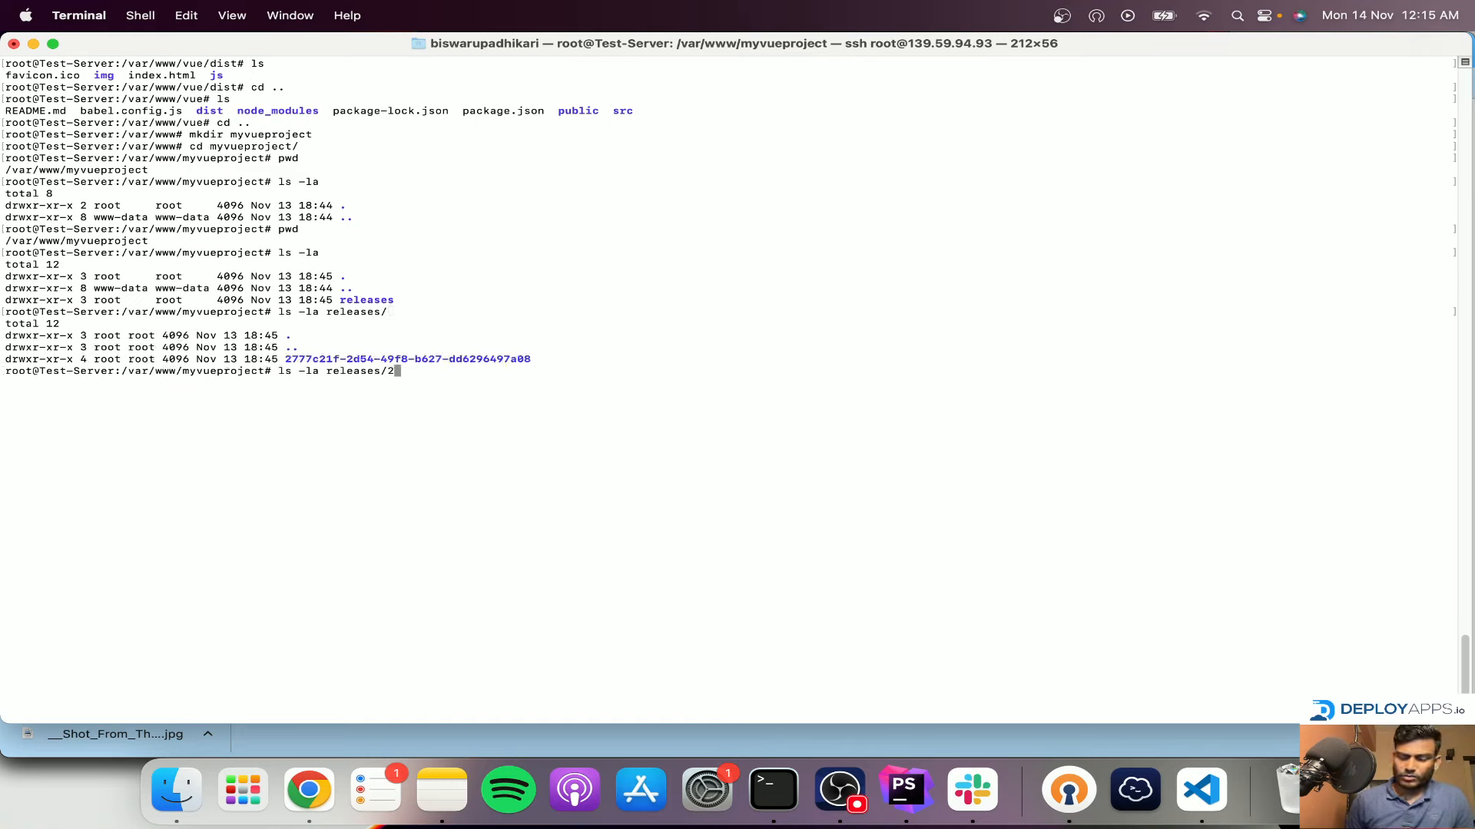
pyautogui.write('27')
pyautogui.press('Tab')
pyautogui.press('Return')
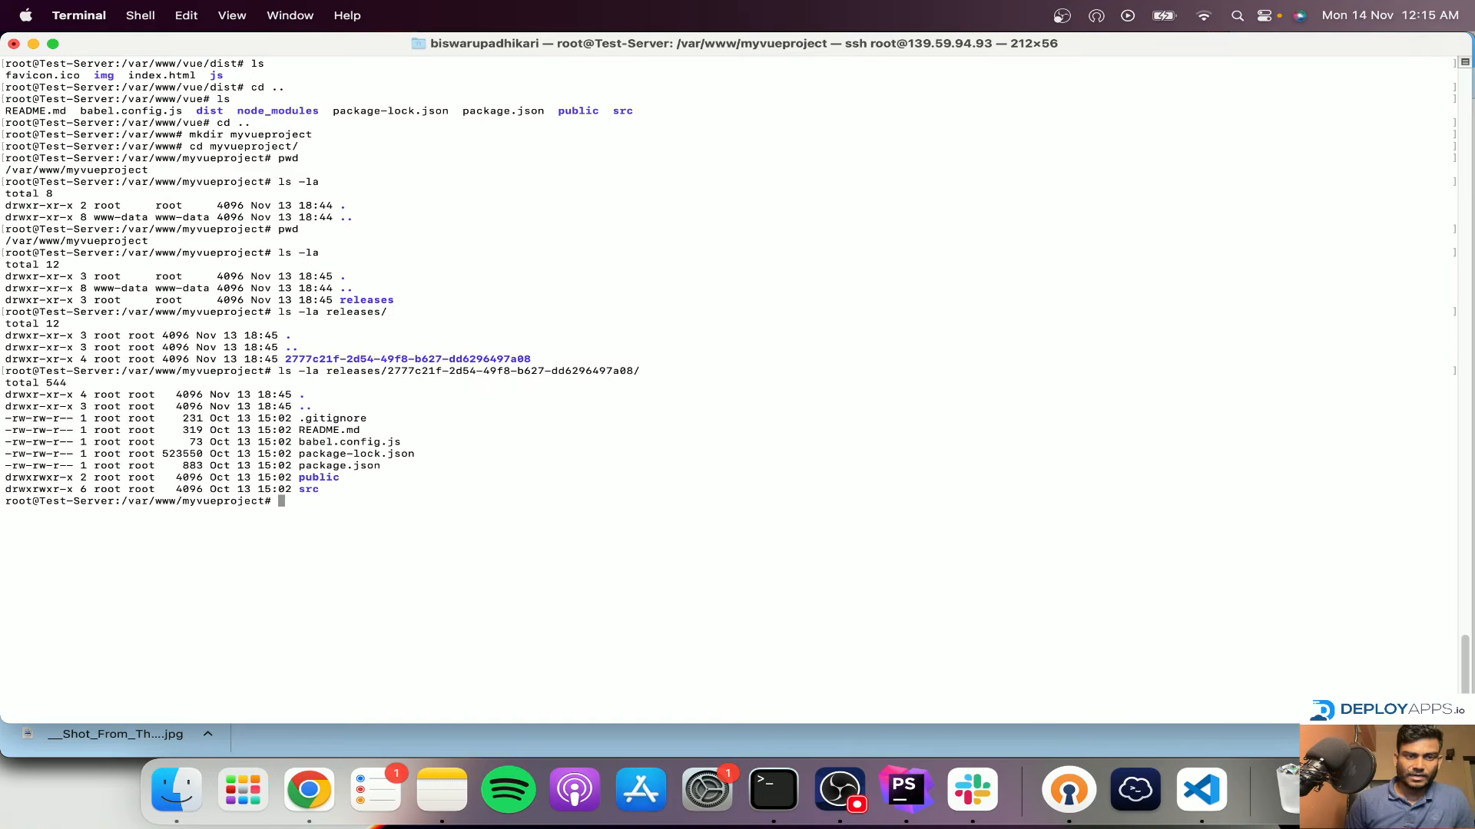
# Switch back to Chrome and check the status and duration of each stage in the deployment logs.
pyautogui.press('super+Tab')
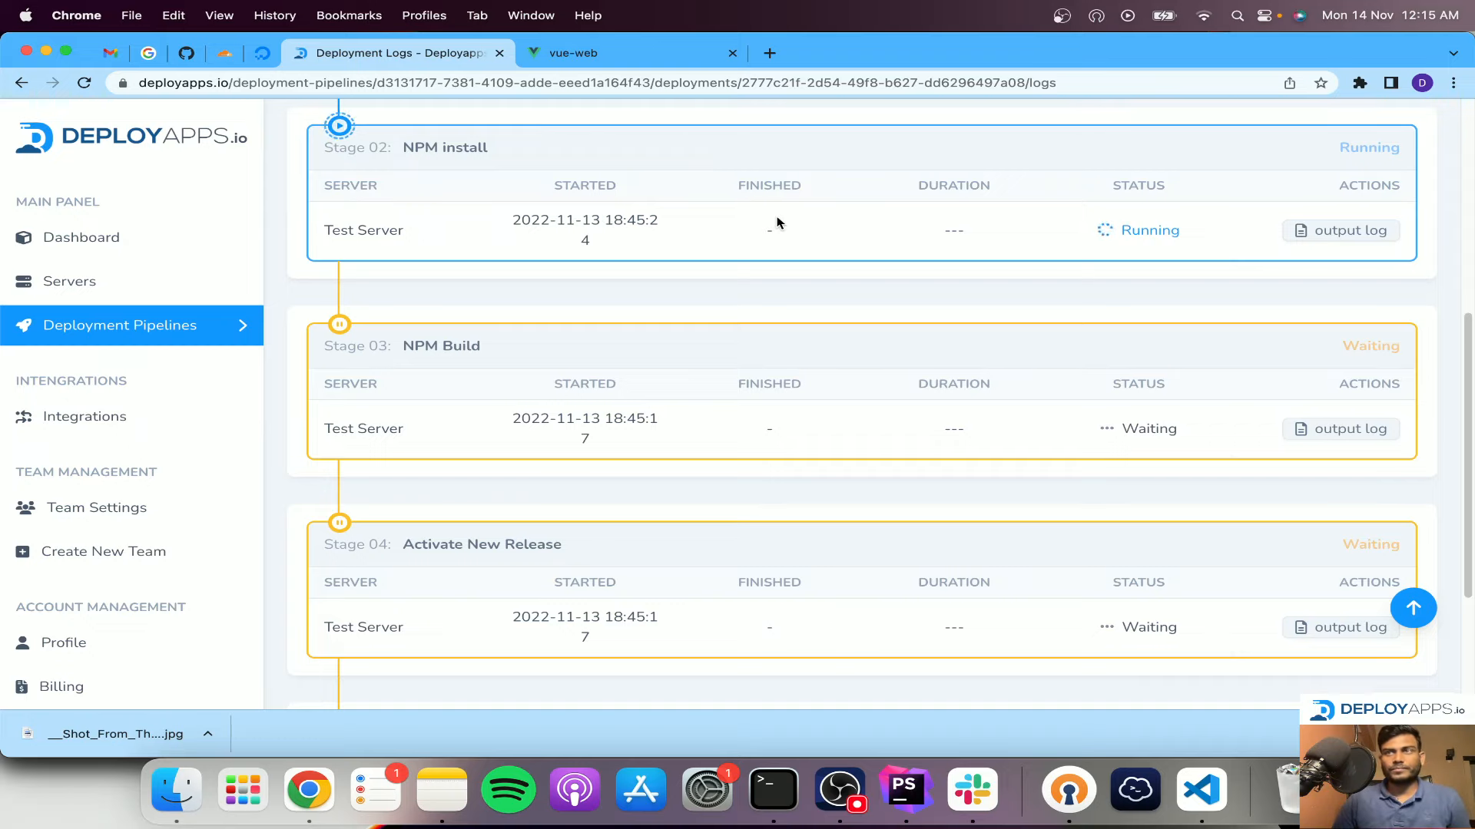
pyautogui.press('super+Tab')
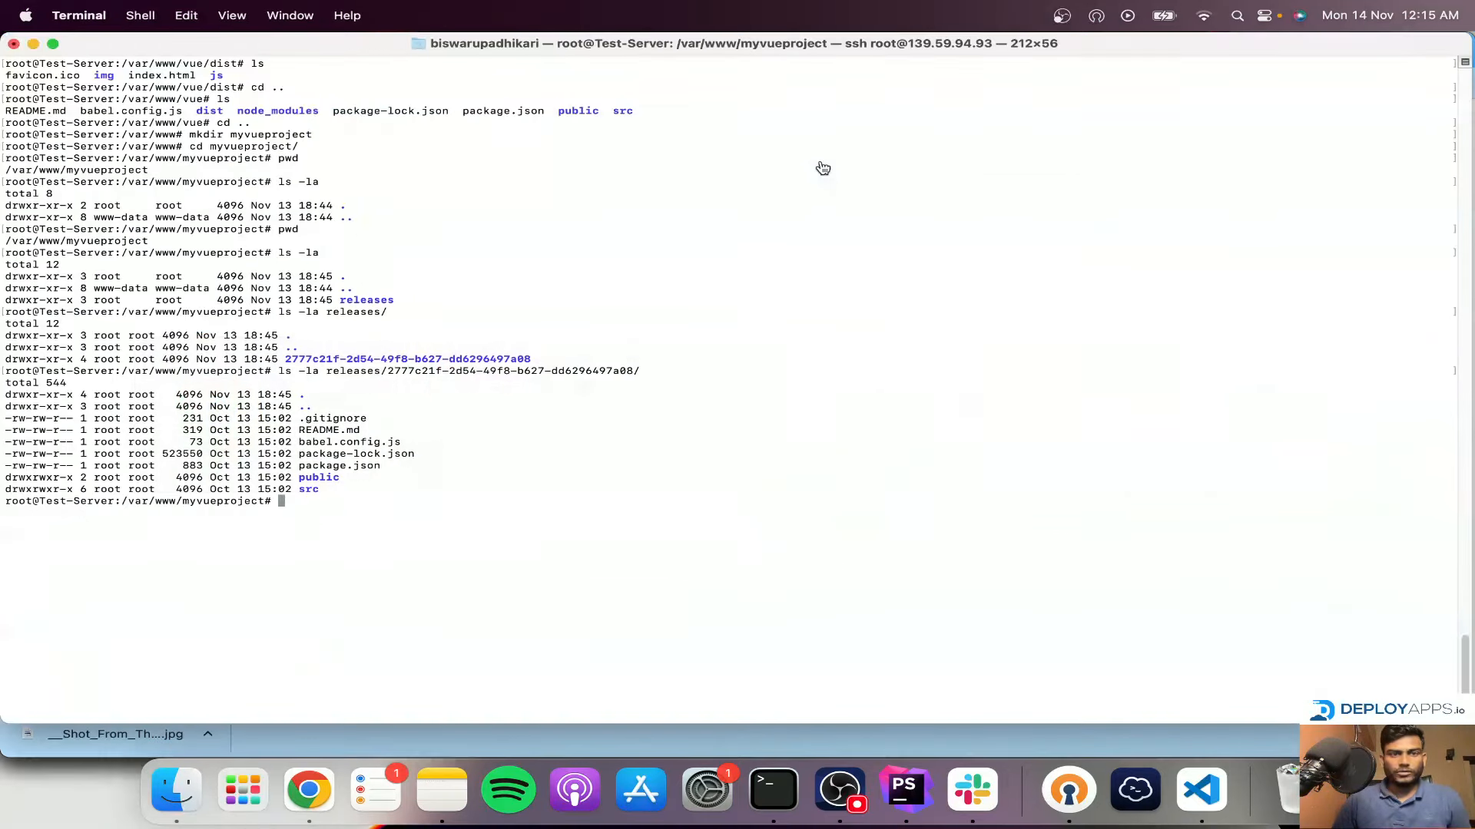
pyautogui.press('super+Tab')
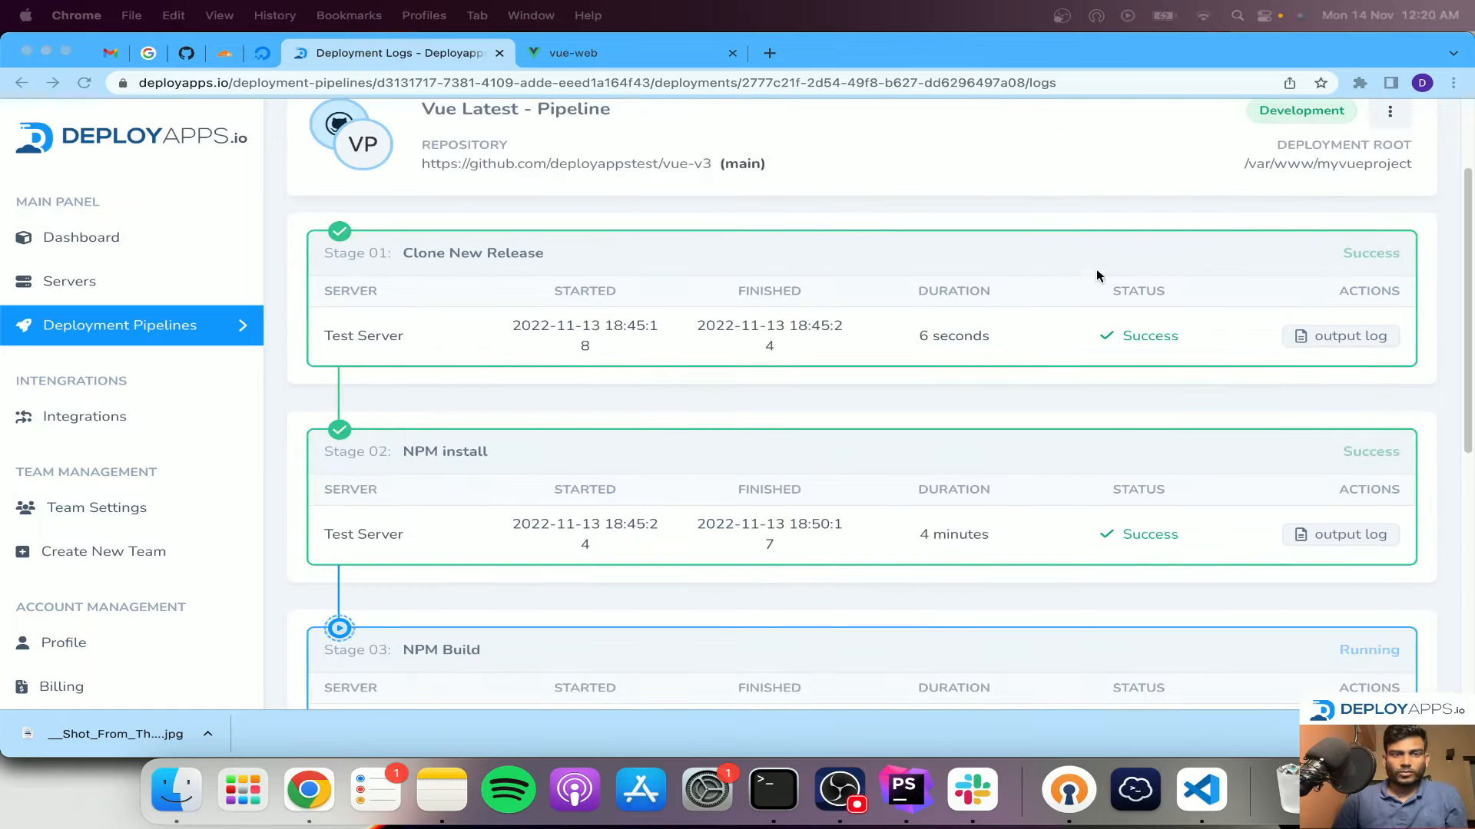
pyautogui.scroll(-4, 1090, 280)
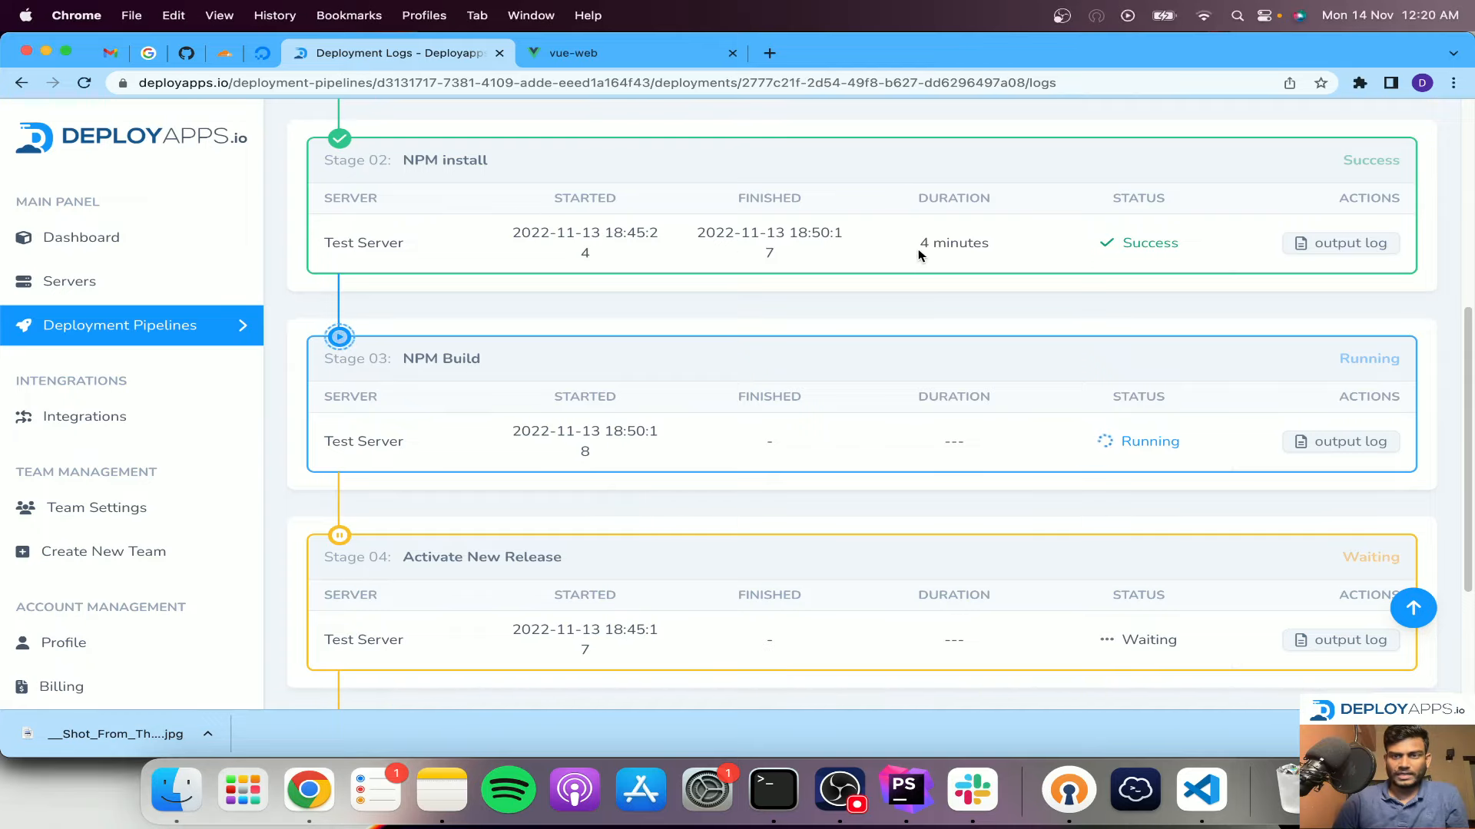
pyautogui.scroll(-3, 974, 248)
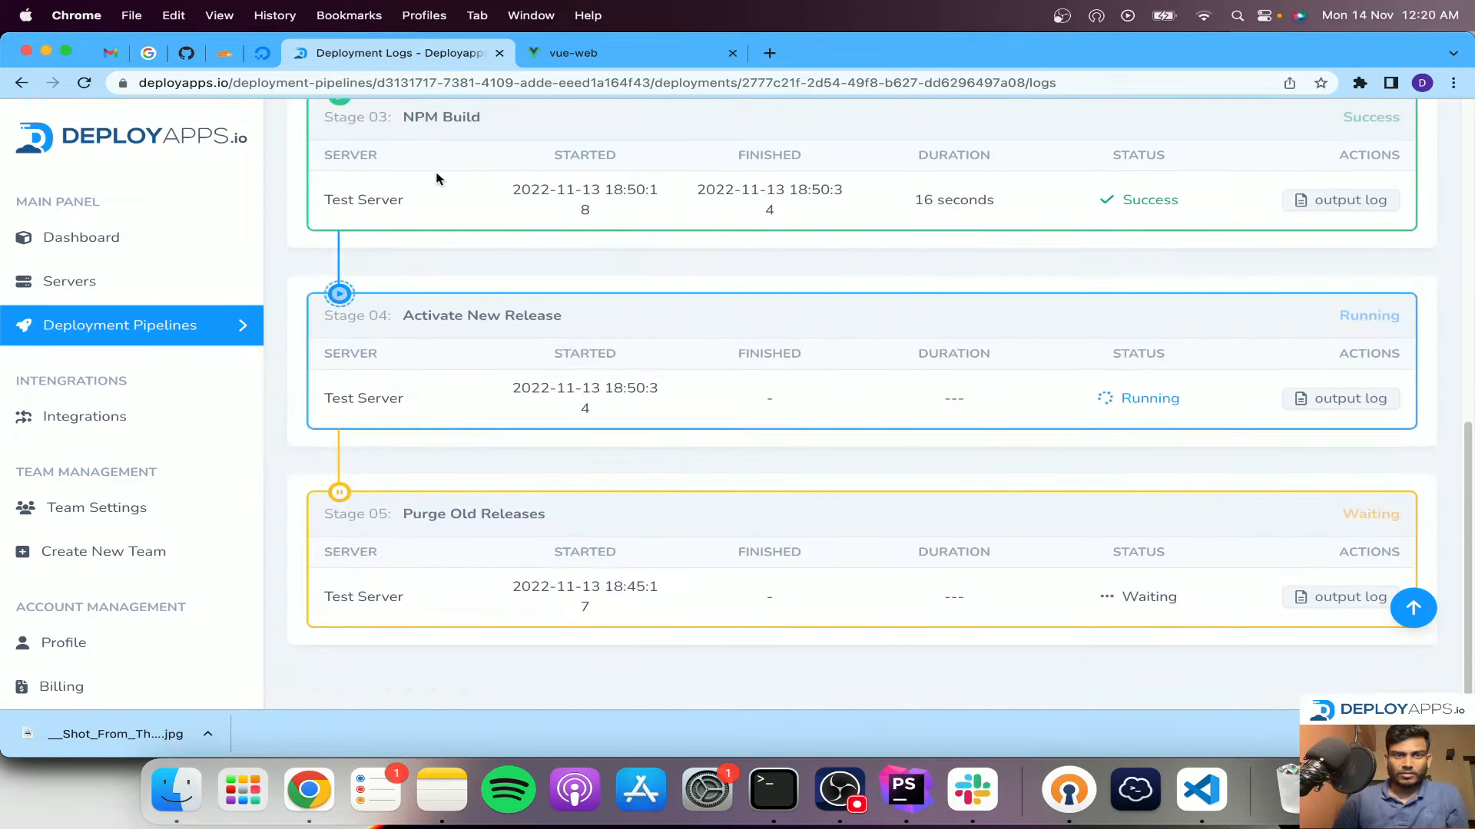
pyautogui.moveTo(913, 202); pyautogui.dragTo(997, 211)
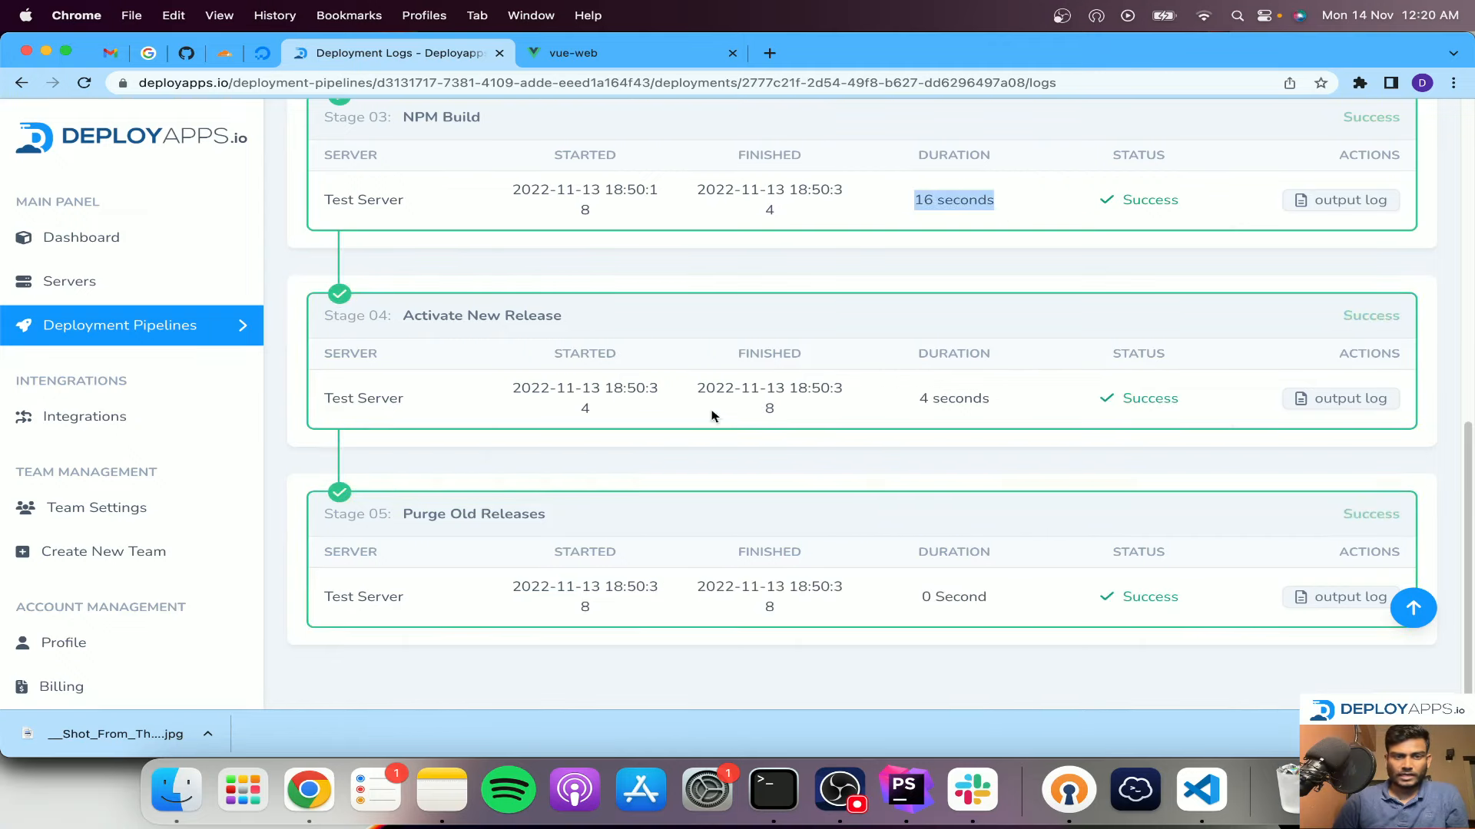
# Switch to Terminal and list the detailed contents of release folder 2777c21f-2d54-49f8-b627-dd6296497a08 again.
pyautogui.scroll(4, 714, 414)
pyautogui.scroll(5, 652, 330)
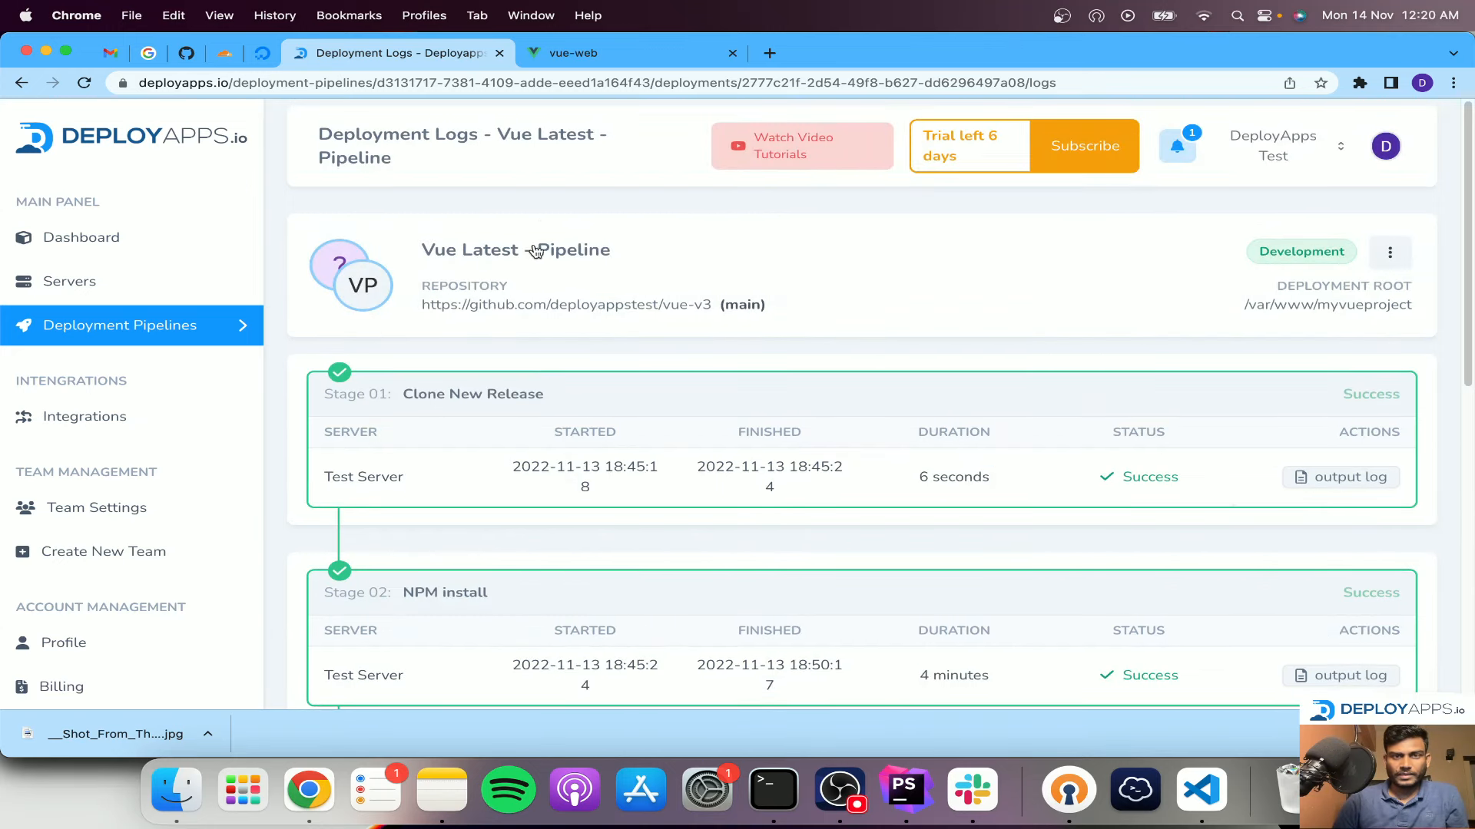
pyautogui.click(773, 791)
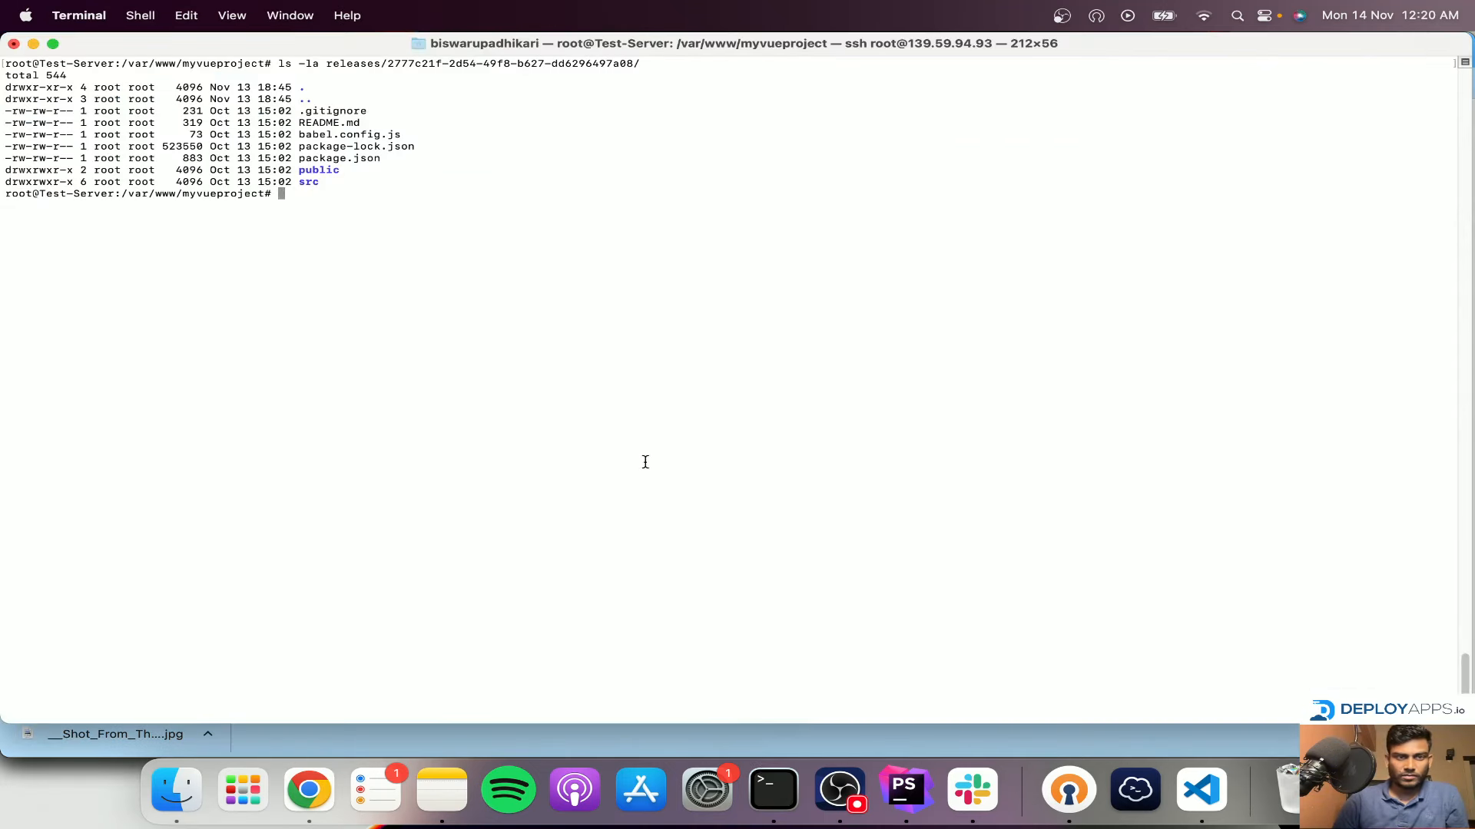
pyautogui.press('Up')
pyautogui.press('Return')
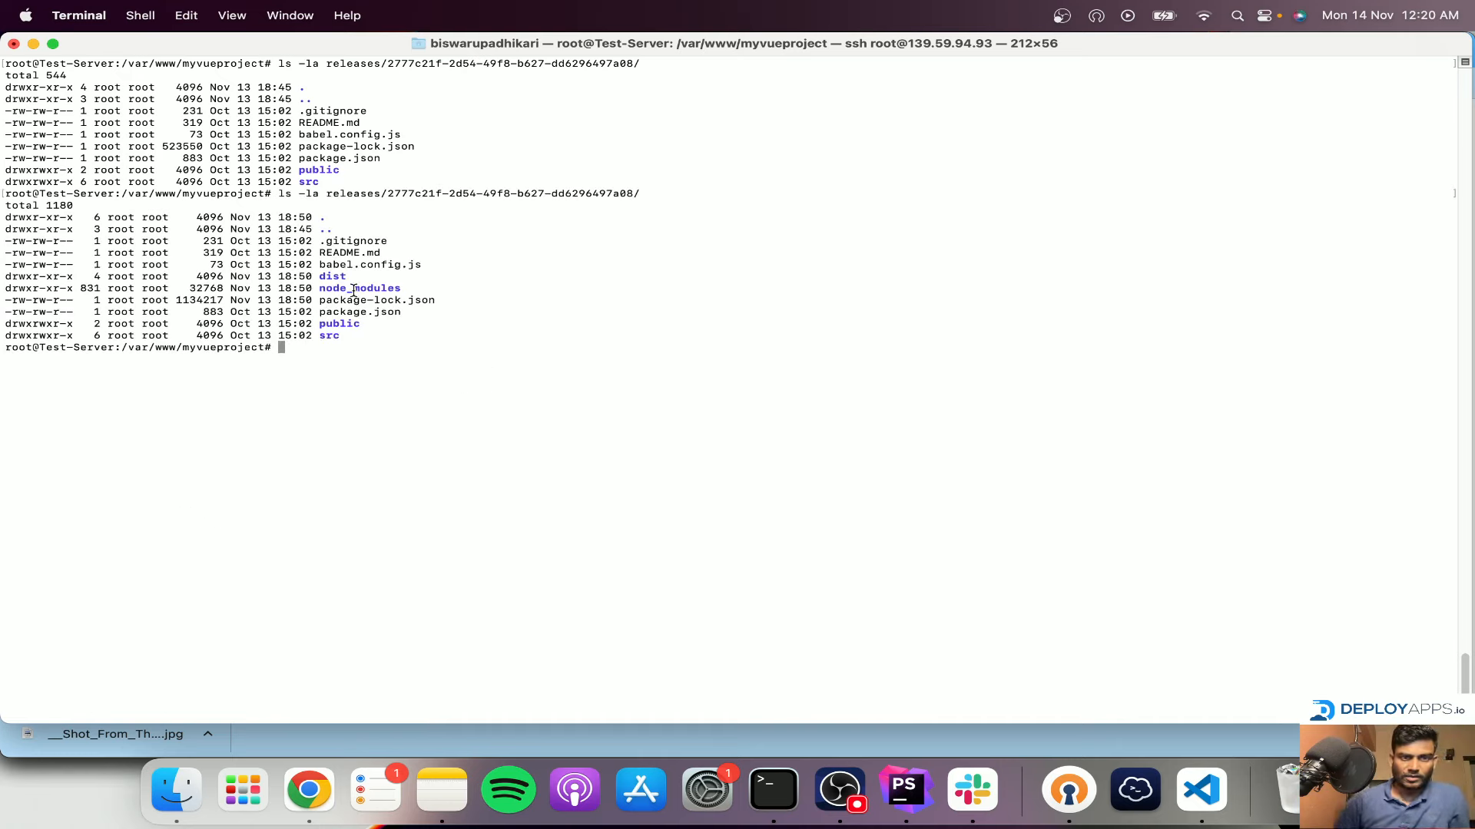
# List the myvueproject folder and the contents of its current subfolder, and examine the built files there.
pyautogui.press('Up')
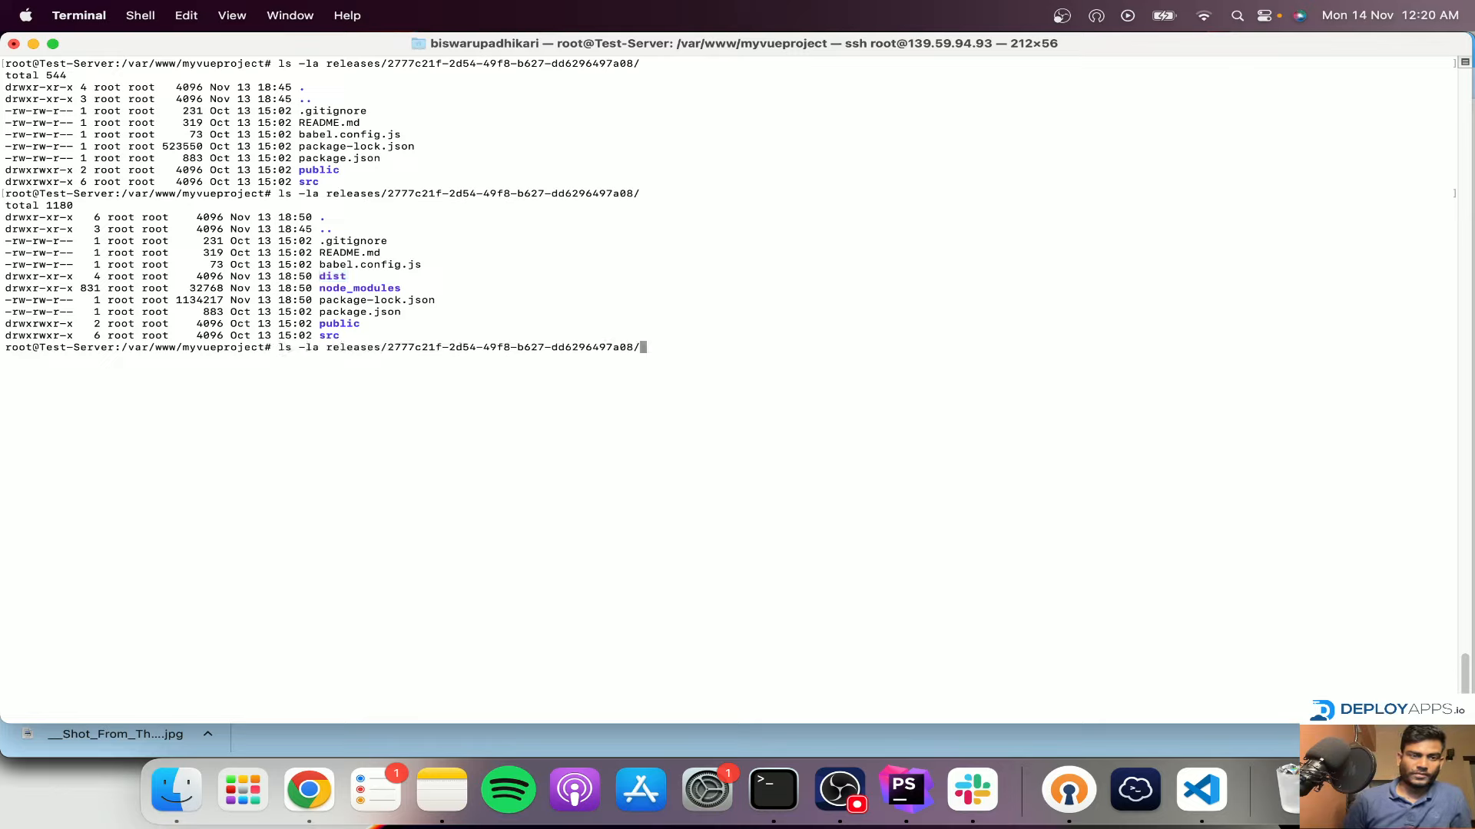
pyautogui.hotkey('ctrl', 'u')
pyautogui.write('ls')
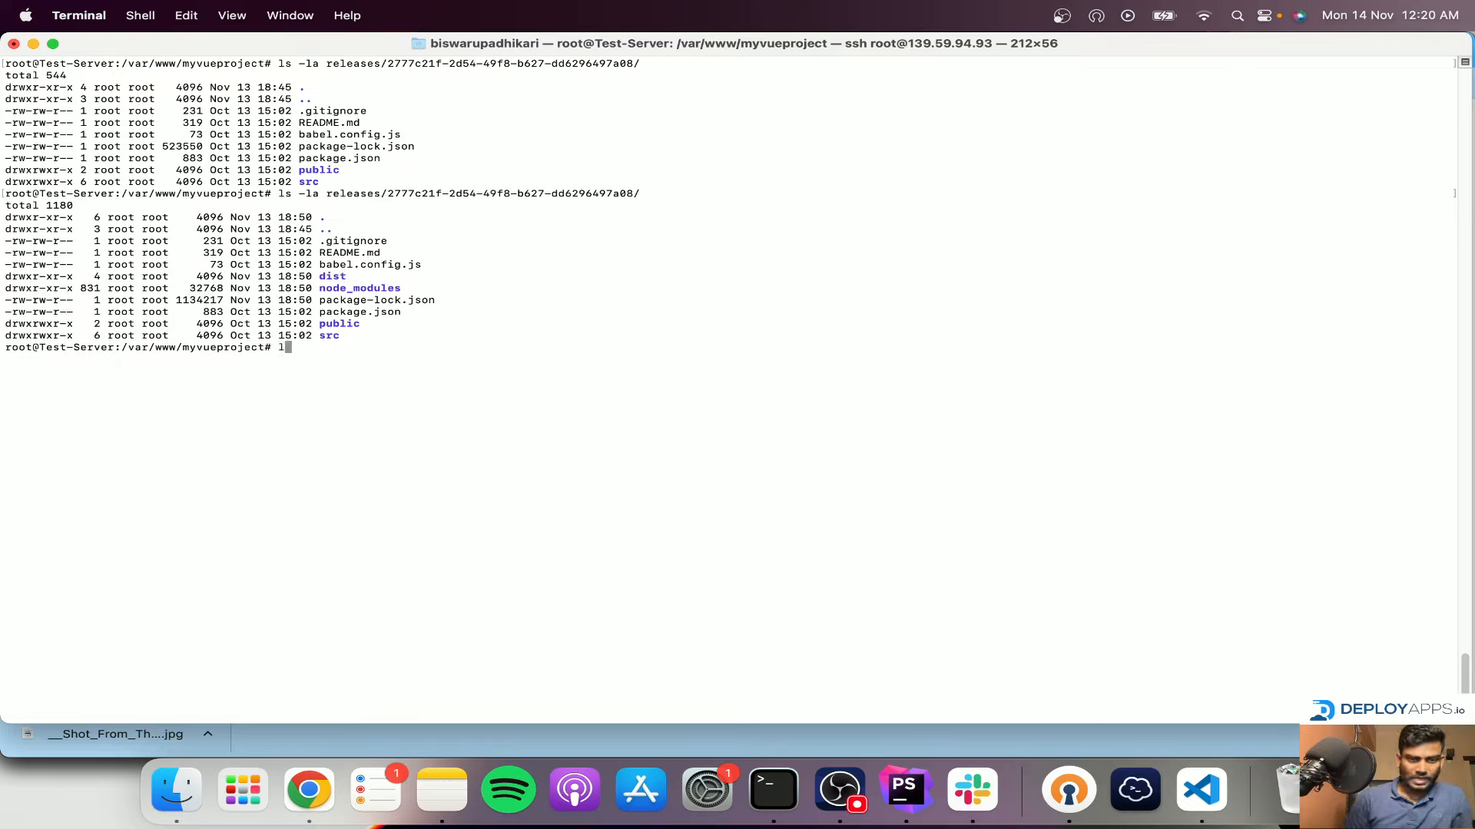
pyautogui.press('Return')
pyautogui.write('ls current')
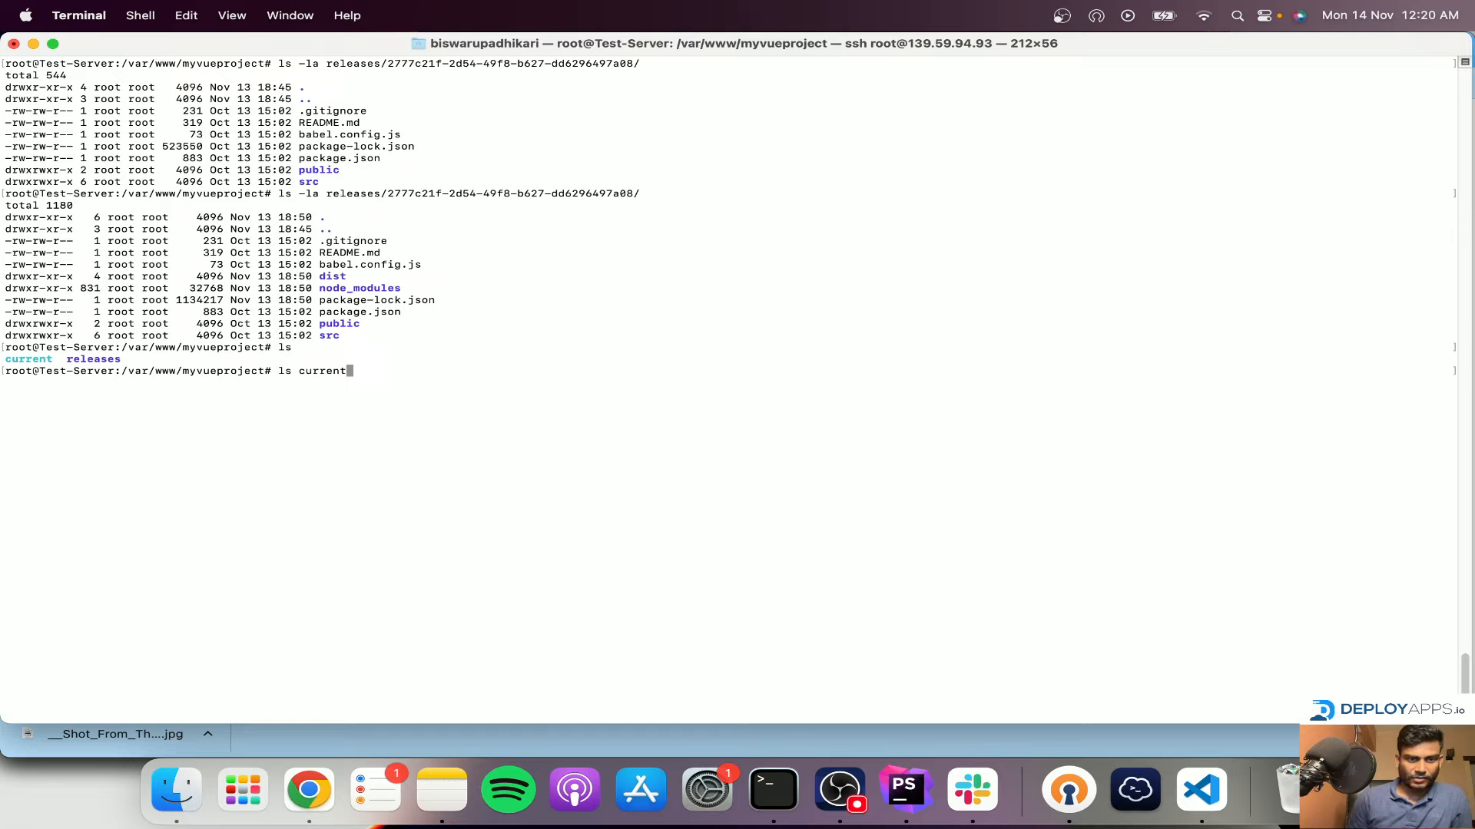
pyautogui.press('Return')
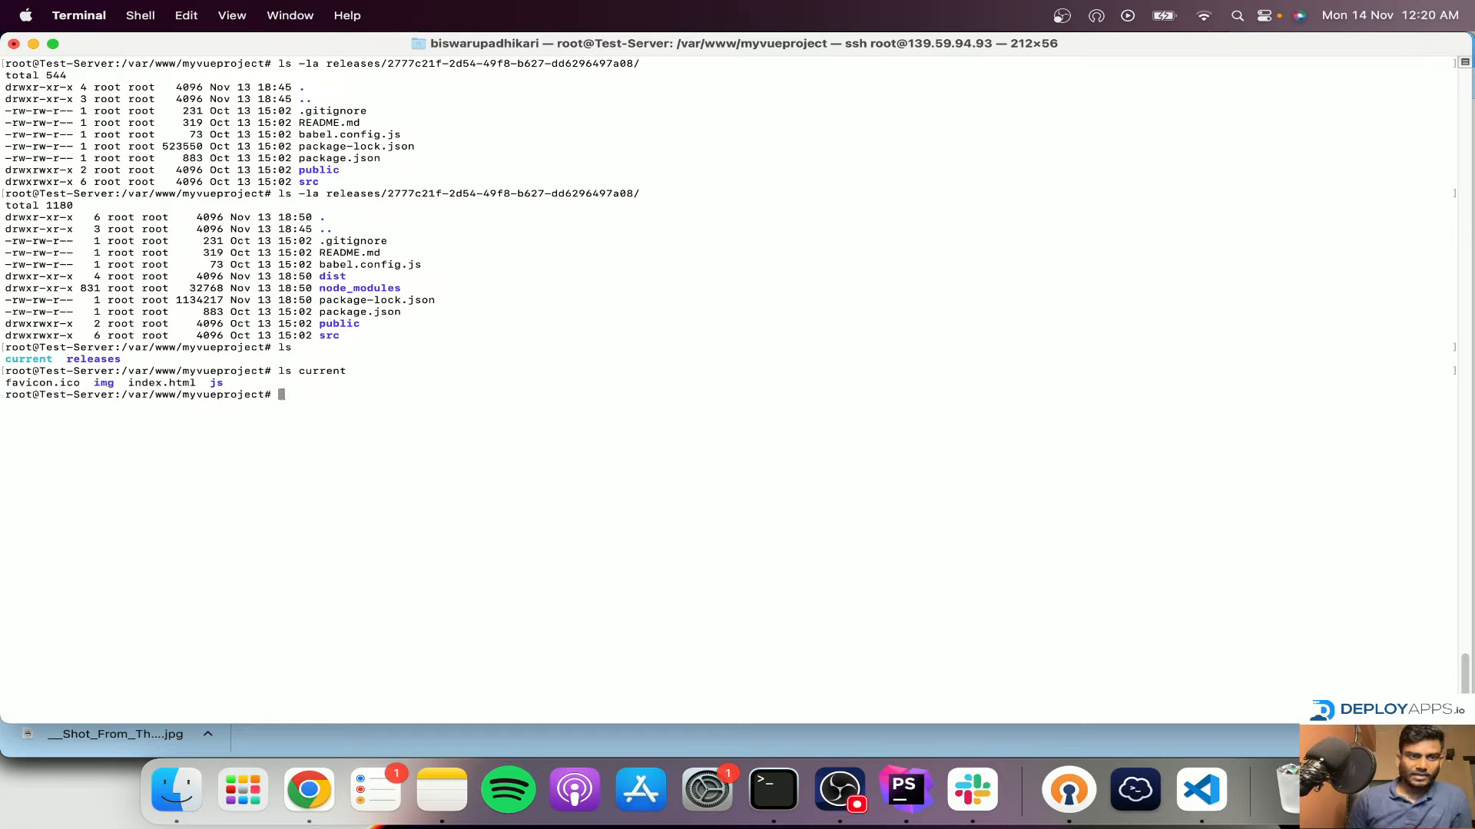
pyautogui.press('Up')
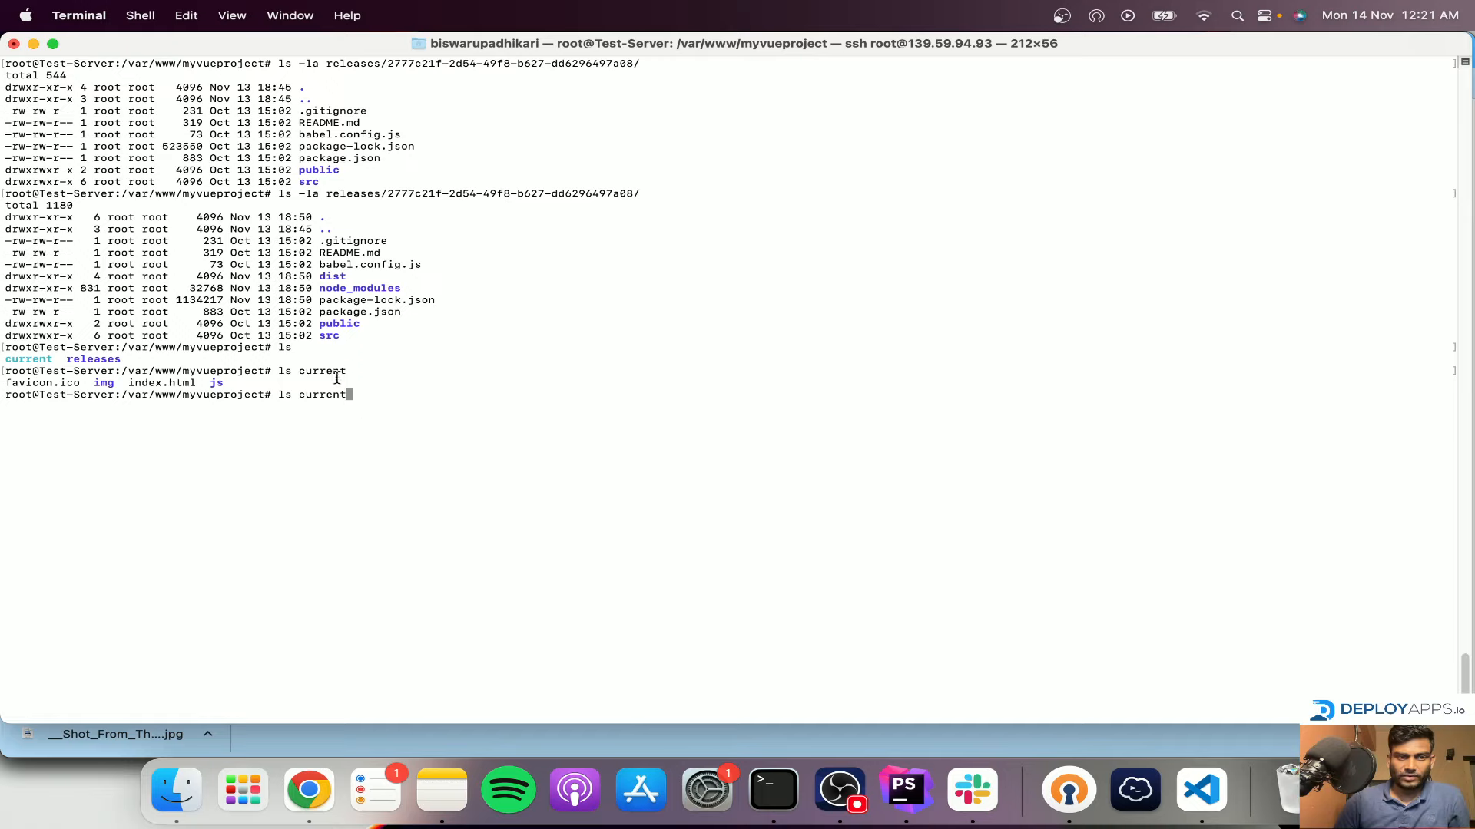
pyautogui.moveTo(224, 382); pyautogui.dragTo(3, 383)
pyautogui.click(378, 379)
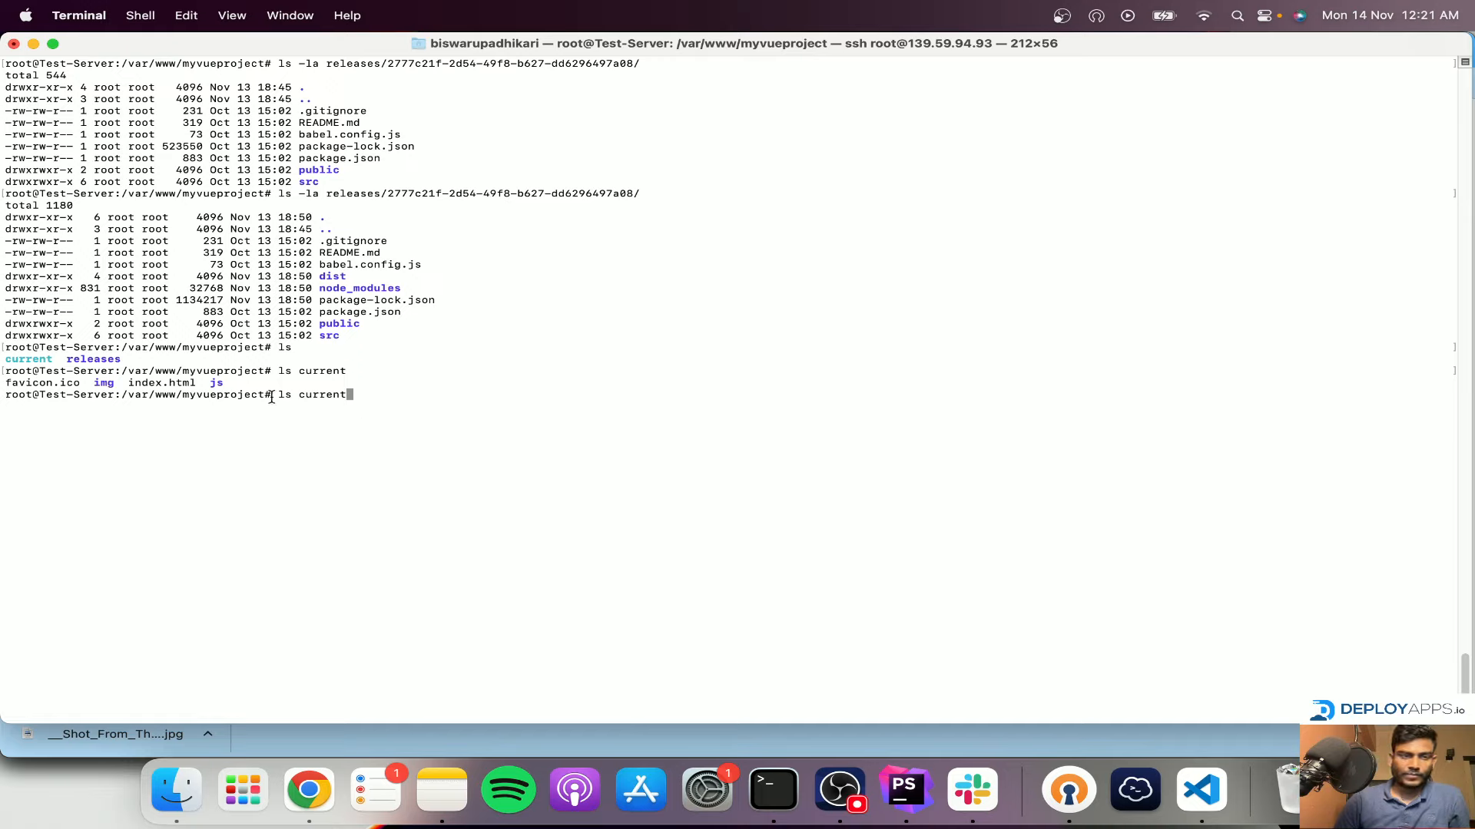
pyautogui.moveTo(234, 383); pyautogui.dragTo(96, 382)
pyautogui.click(265, 387)
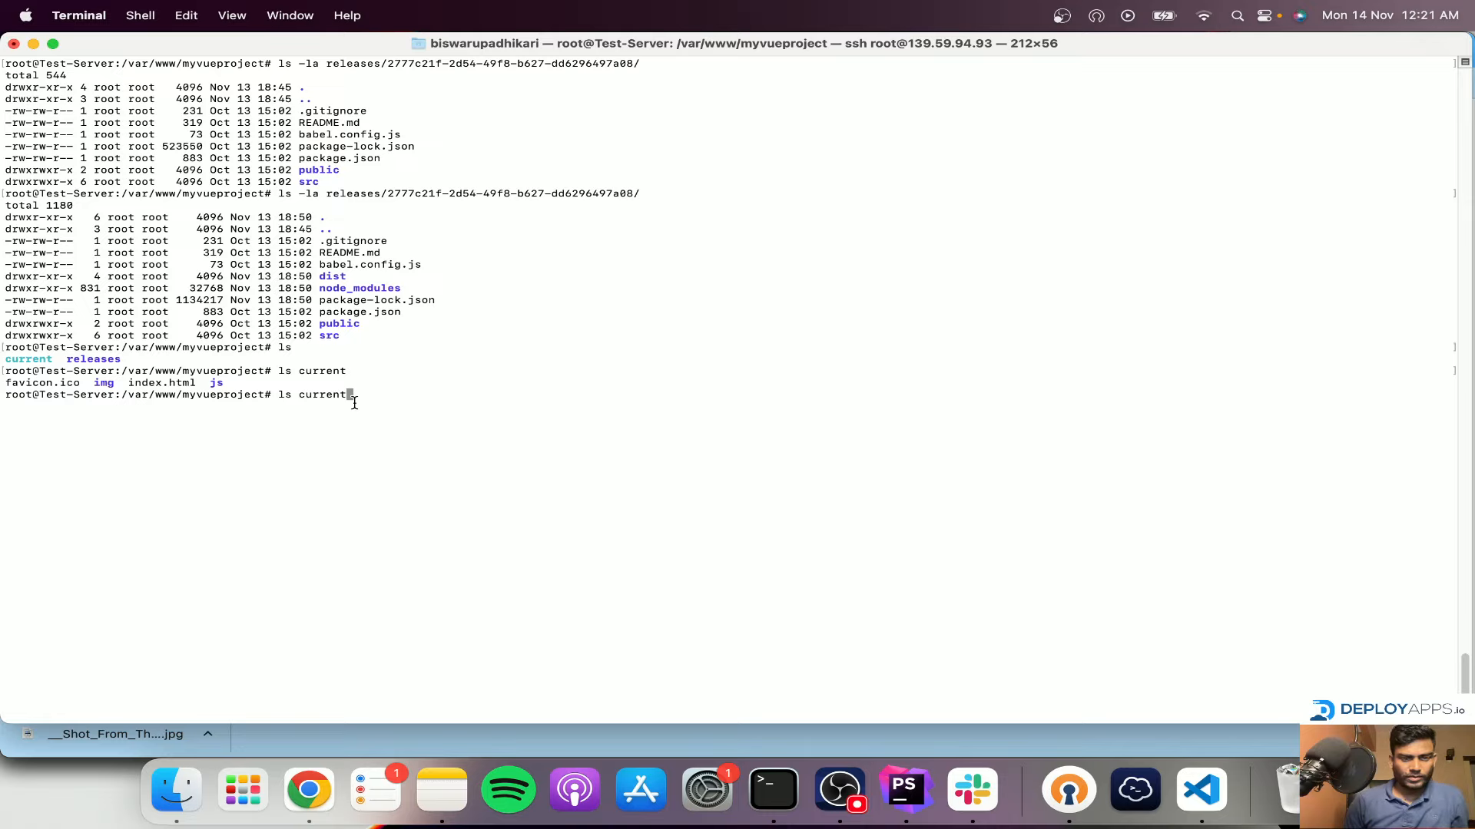
# Change into the current folder, print its full working directory path and highlight that path.
pyautogui.hotkey('ctrl', 'c')
pyautogui.write('cd ')
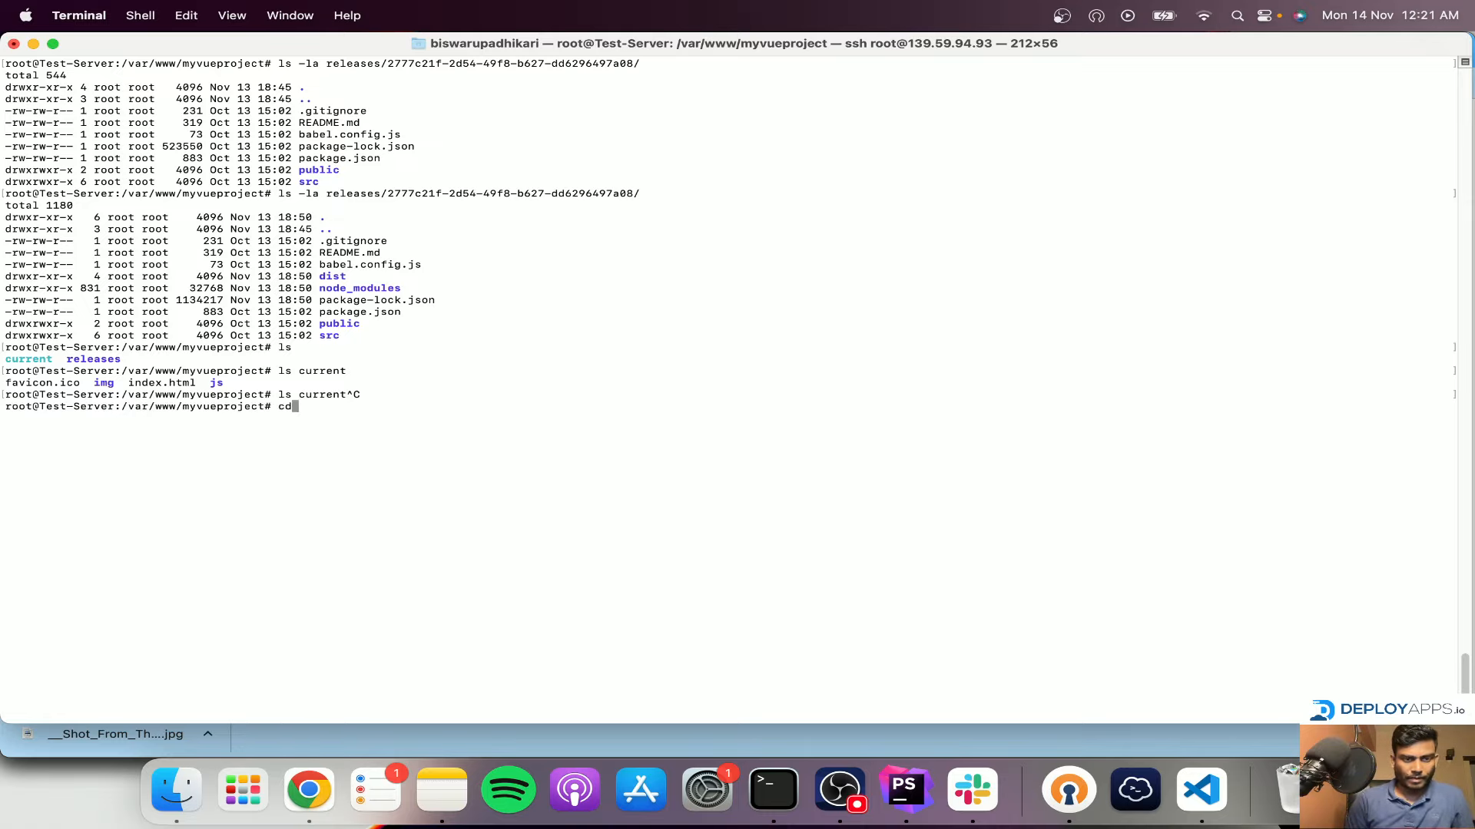
pyautogui.write('current')
pyautogui.press('Return')
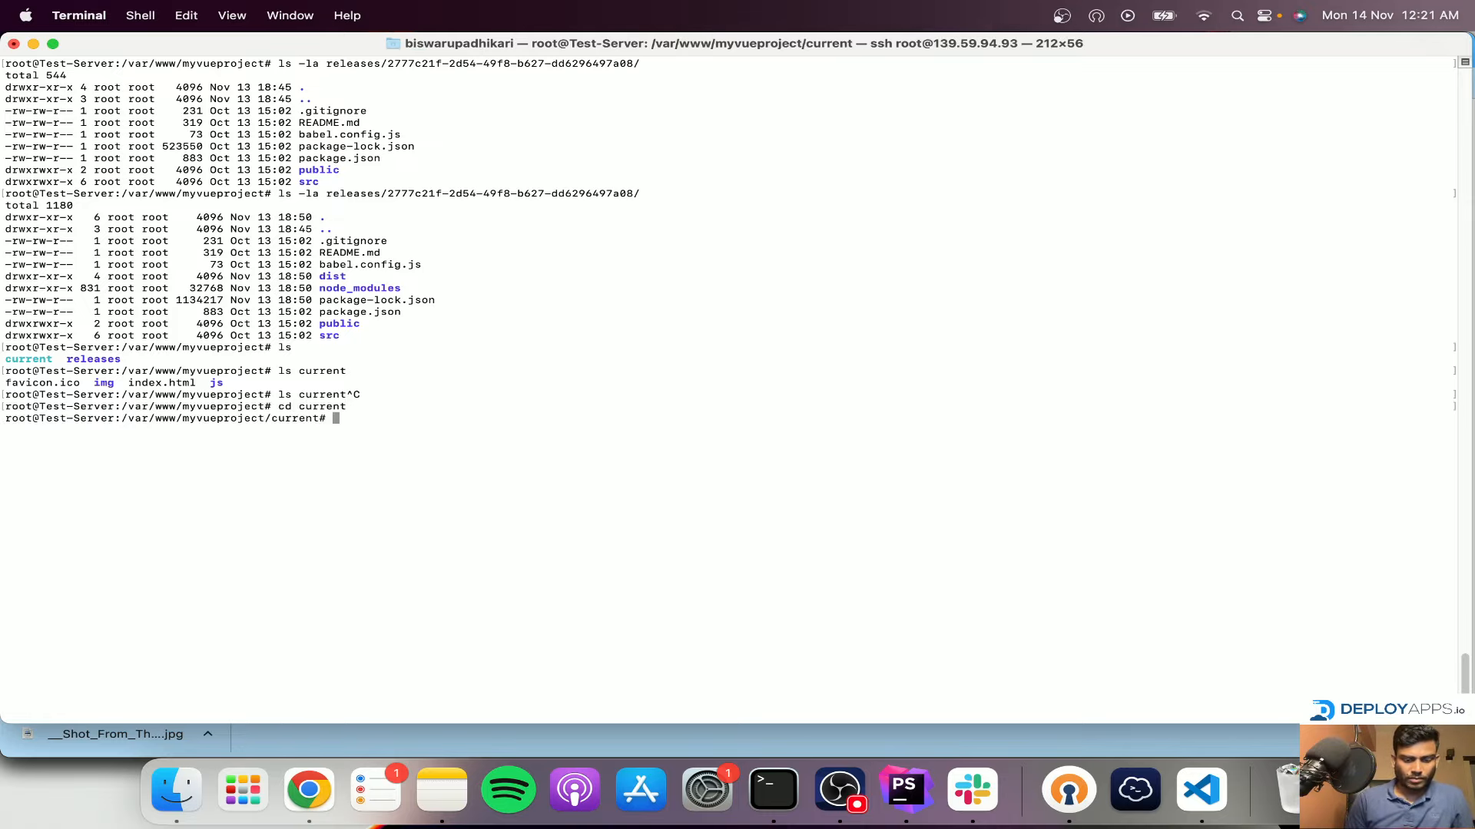
pyautogui.write('pwd')
pyautogui.press('Return')
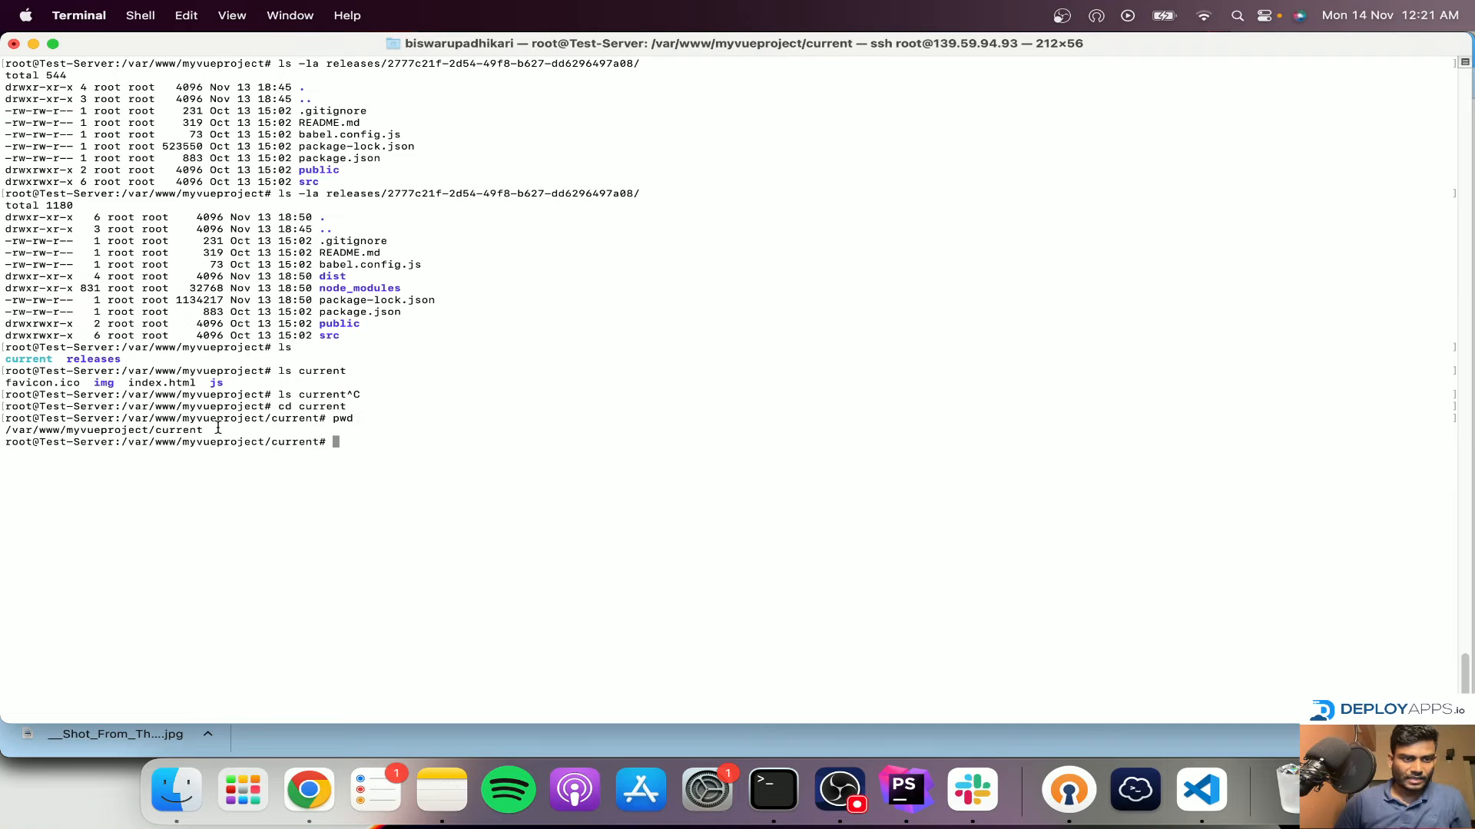
pyautogui.moveTo(205, 430); pyautogui.dragTo(2, 442)
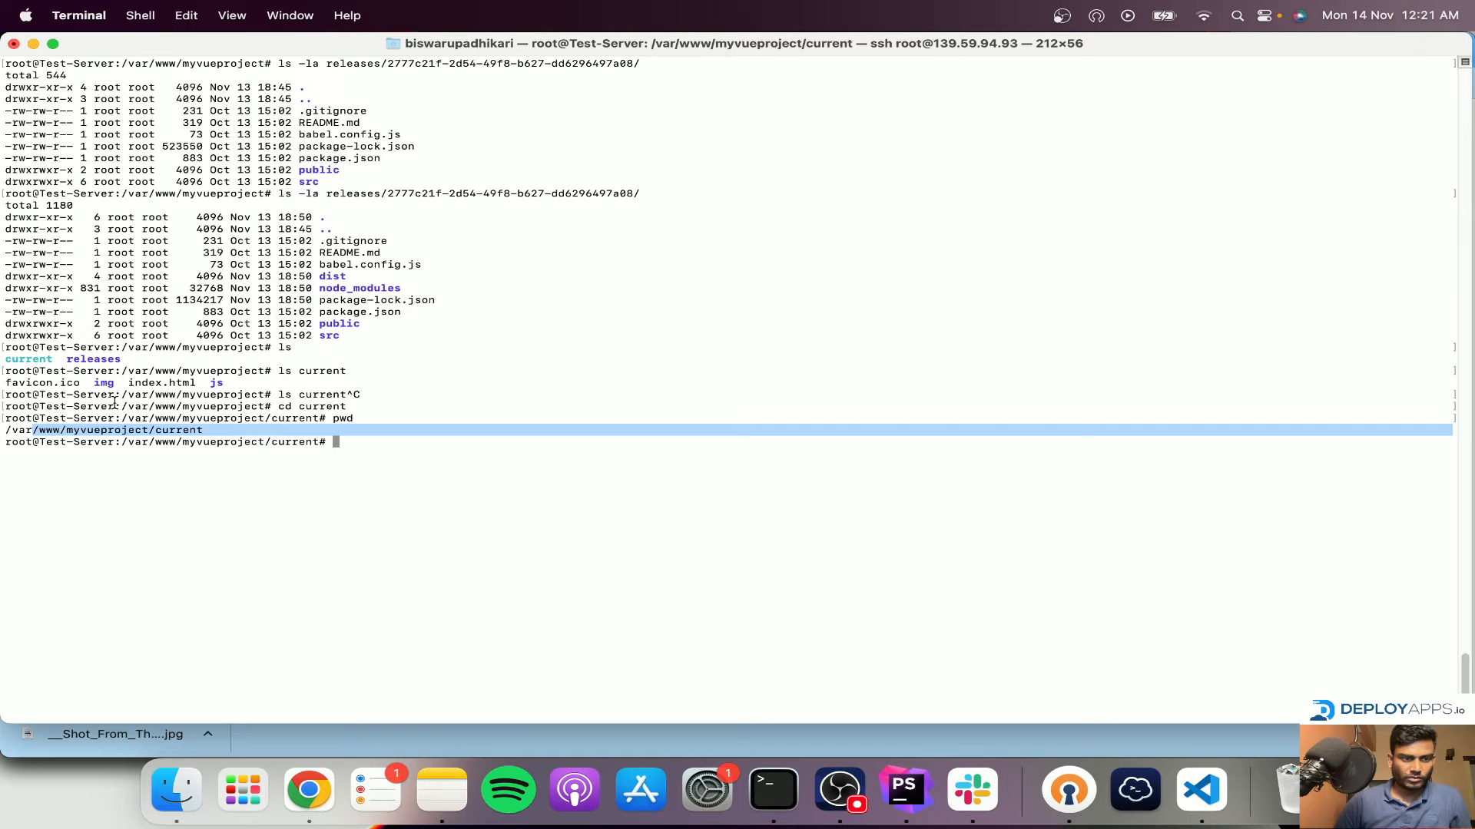
pyautogui.moveTo(8, 428); pyautogui.dragTo(189, 431)
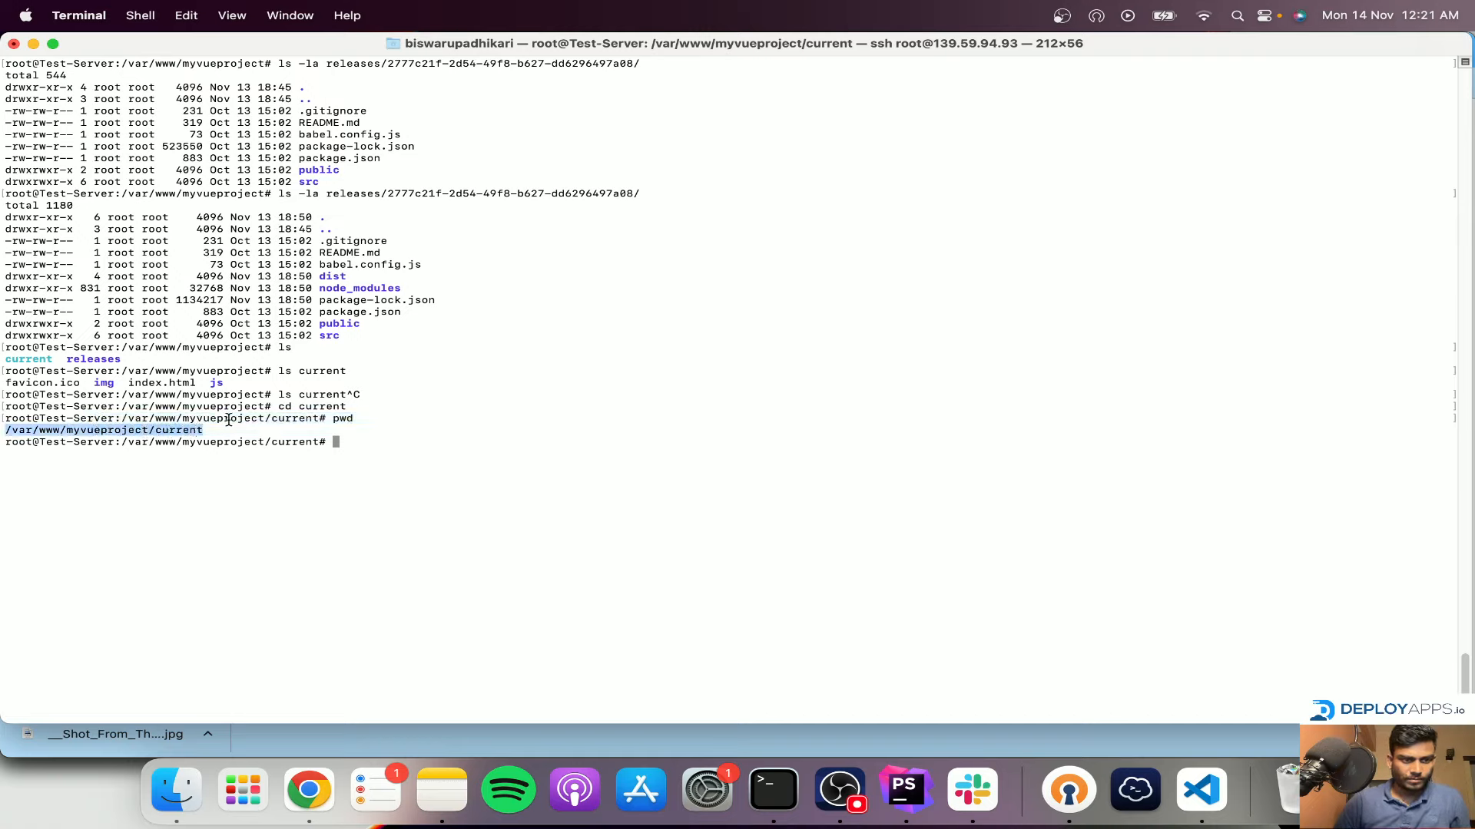
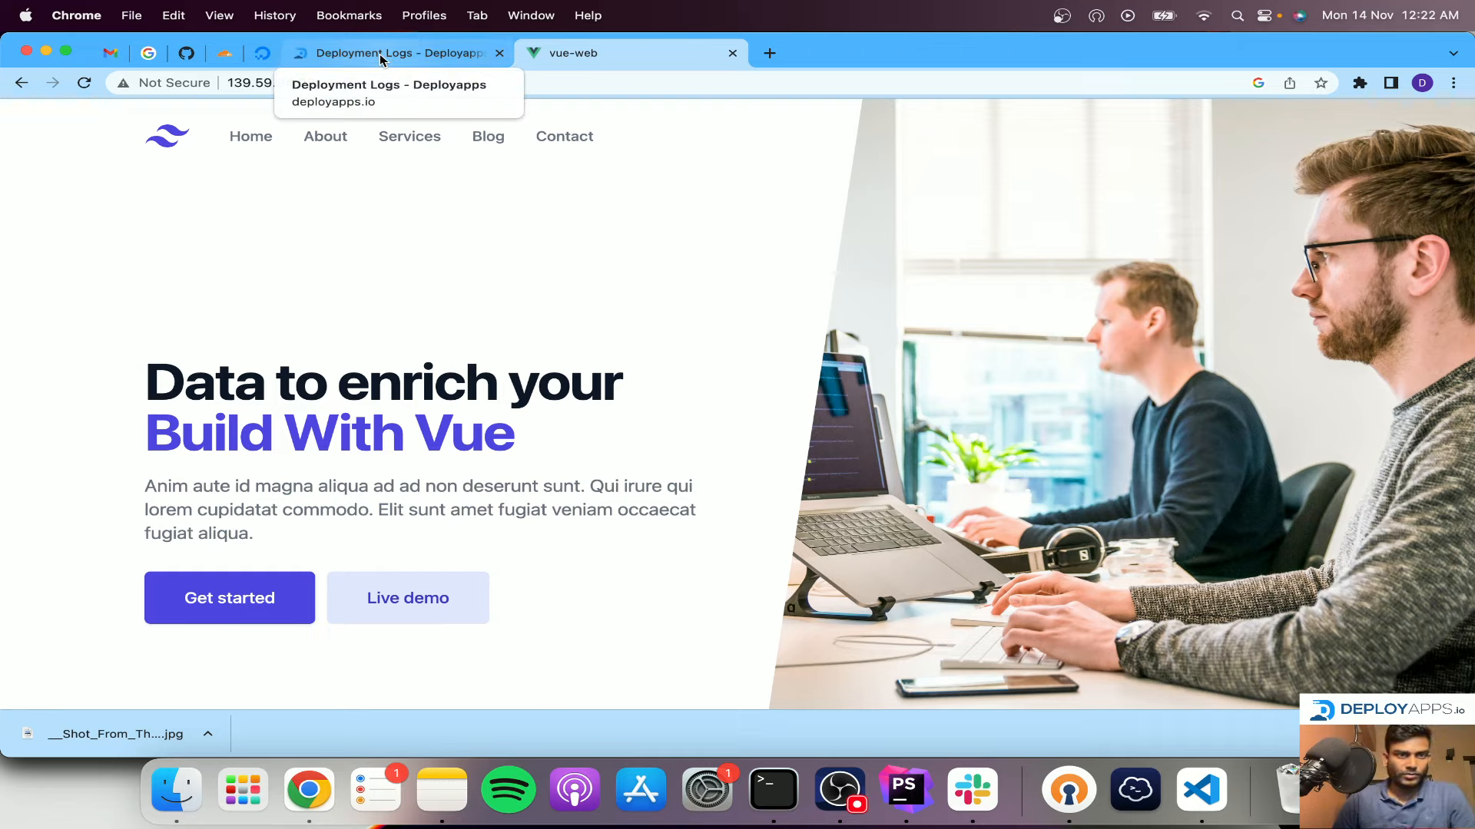
# Switch to PhpStorm and append "Test Changes Deploying Via deployapps.io" to the "Data to enrich your" heading in Home.vue, then save.
pyautogui.click(904, 790)
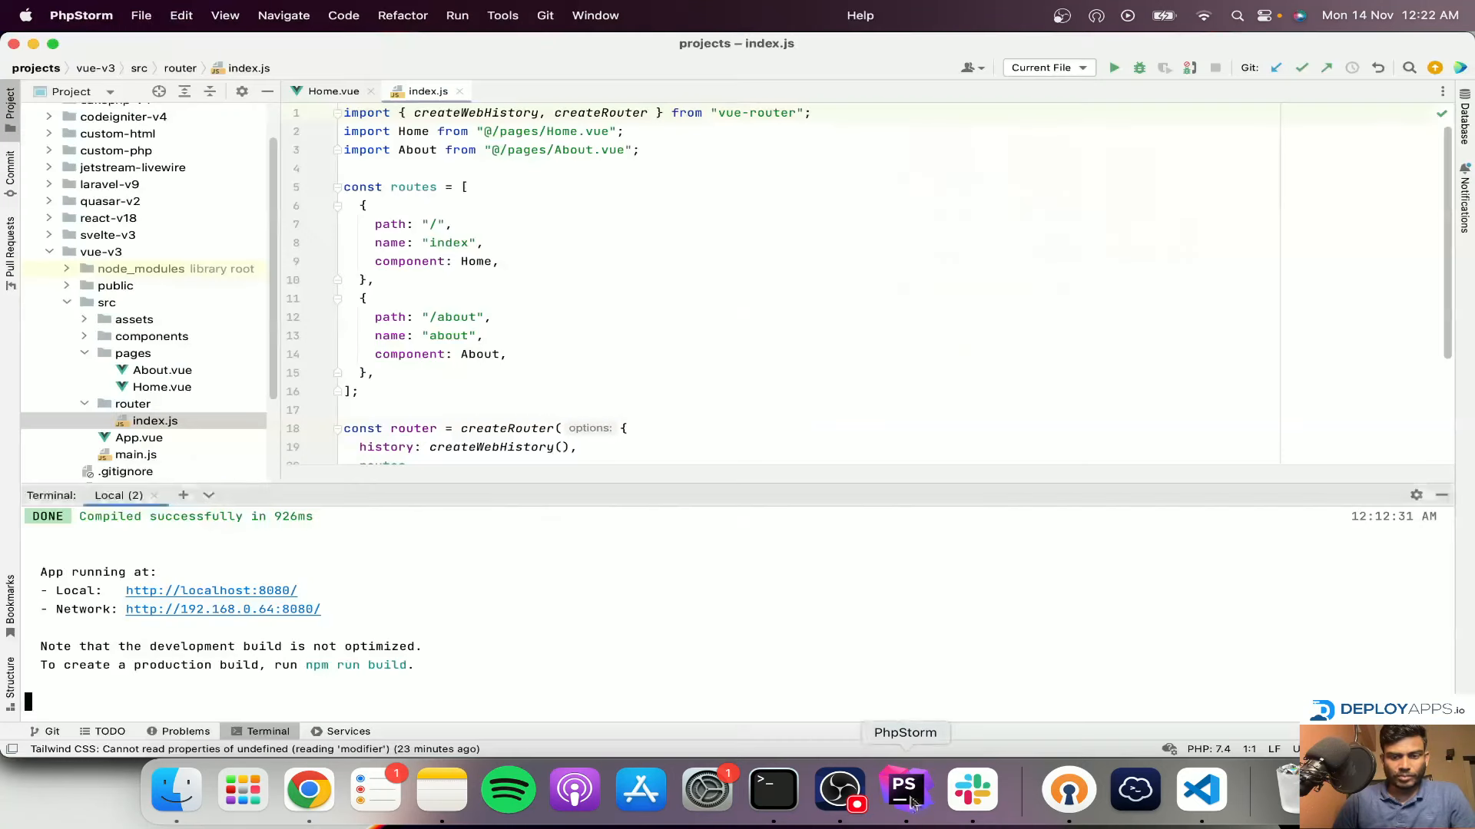
pyautogui.click(332, 90)
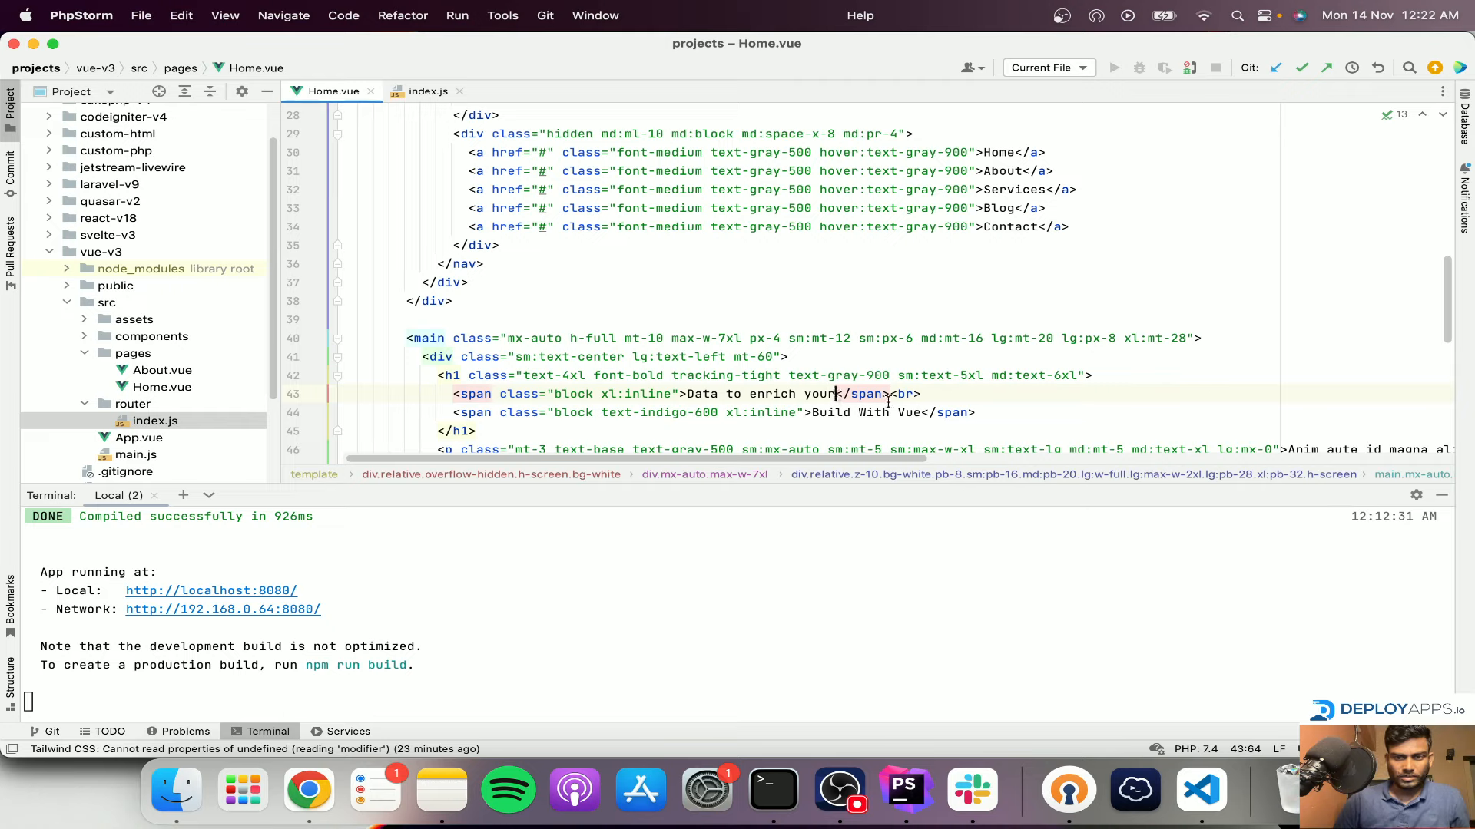
pyautogui.write('Test Chang')
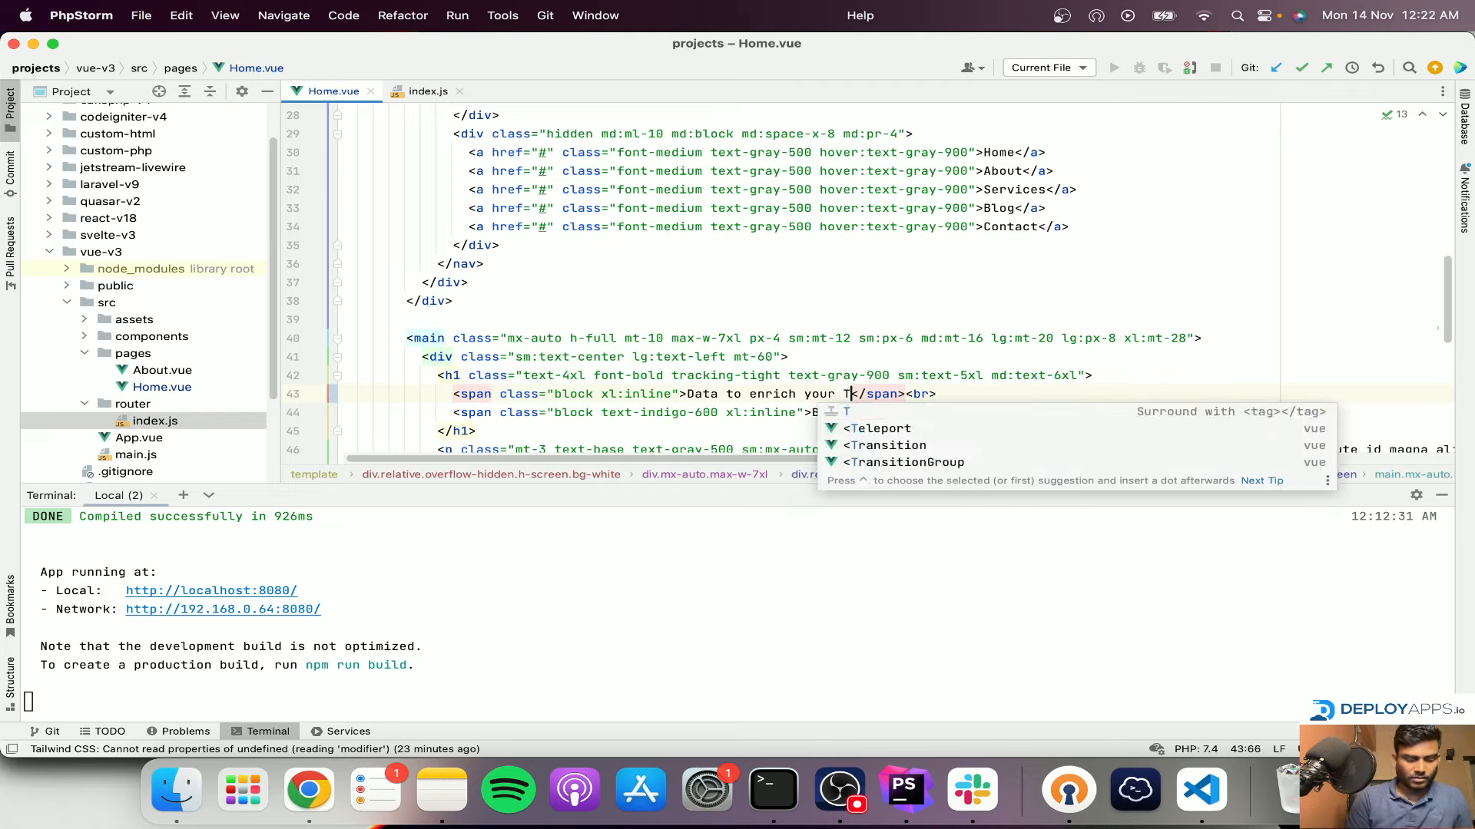
pyautogui.write('es')
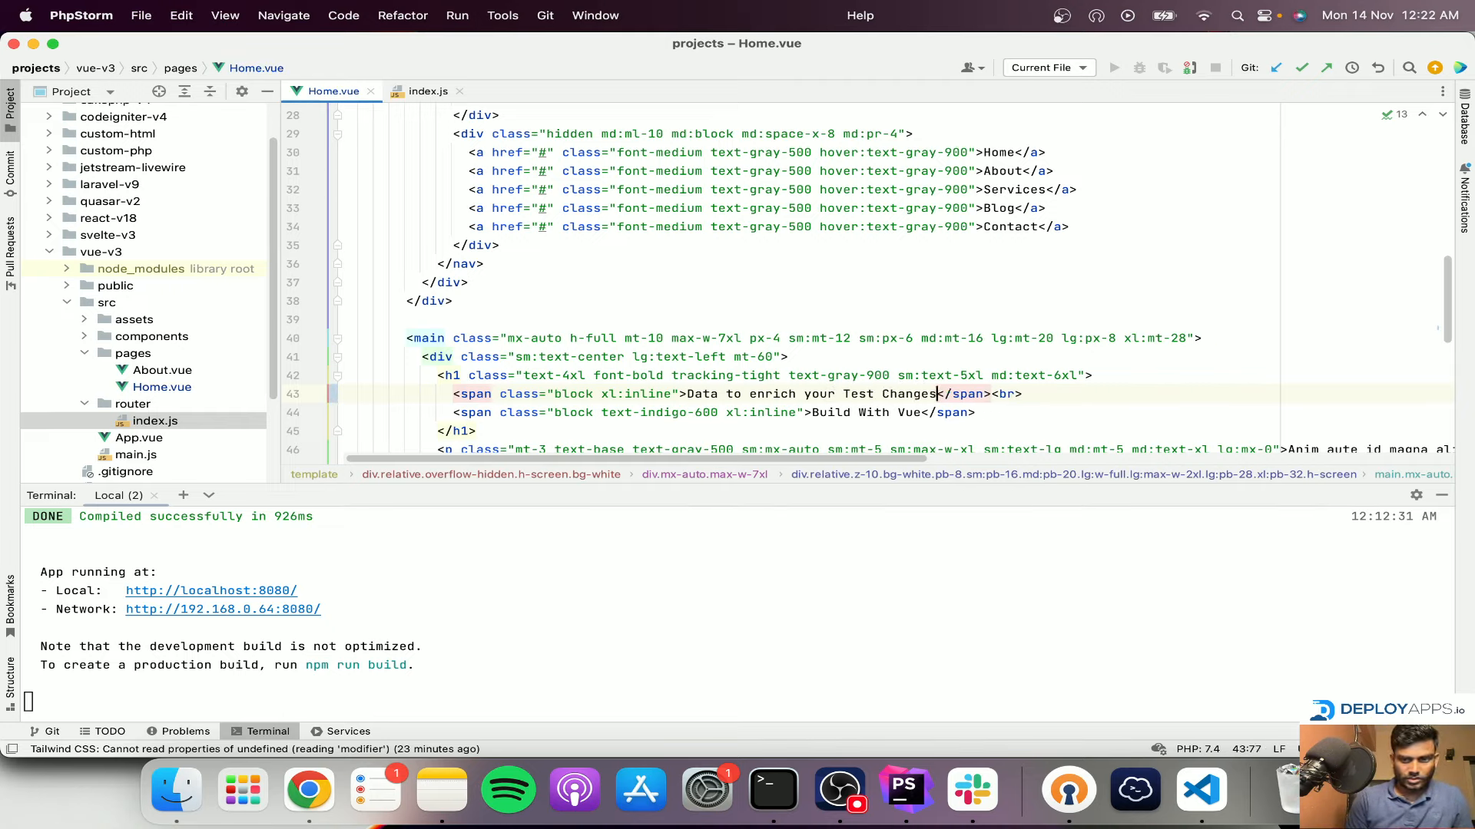
pyautogui.write(' Deployin')
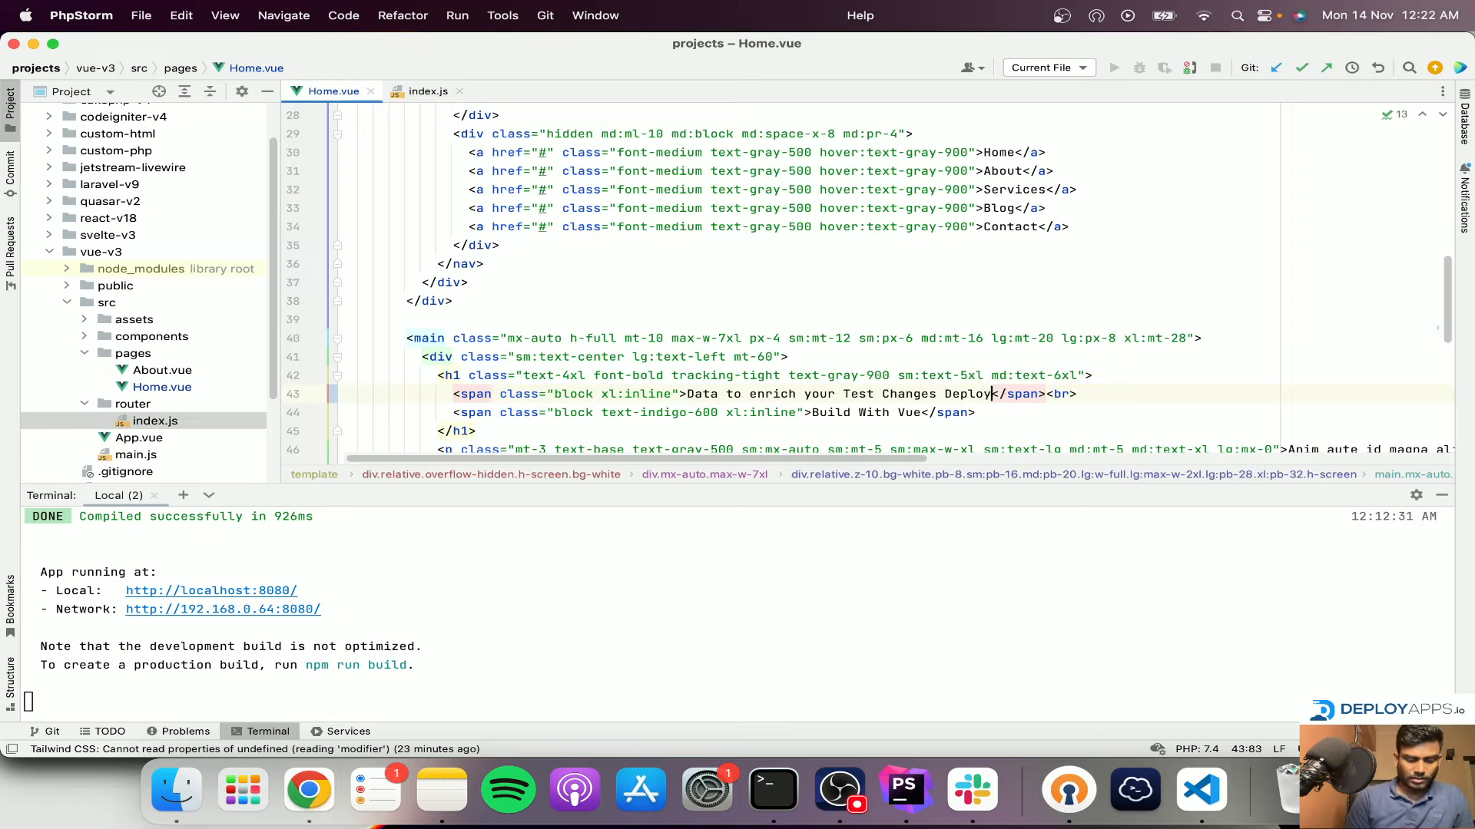
pyautogui.write('g Via dep')
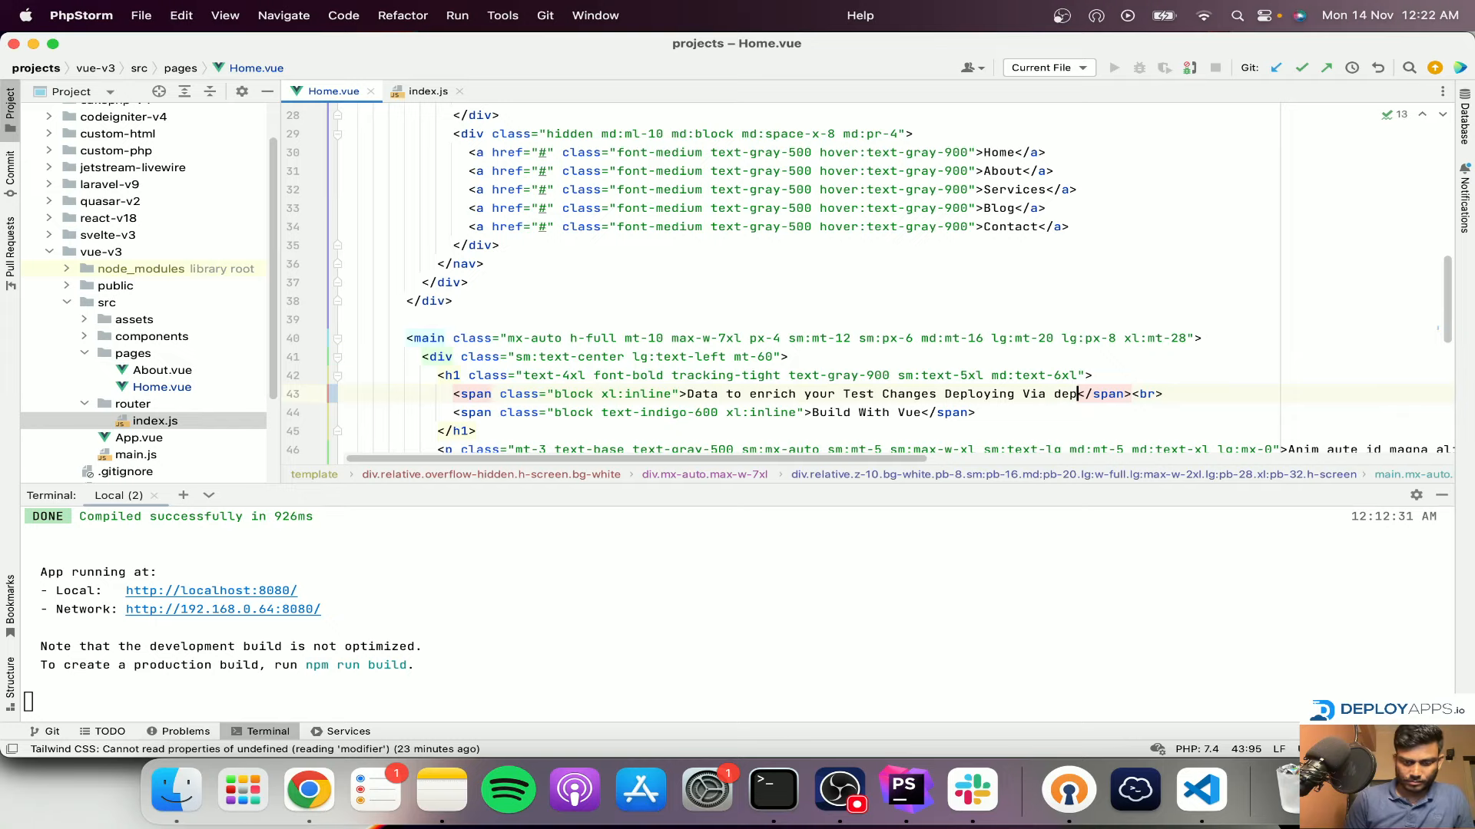
pyautogui.write('loyapps.io')
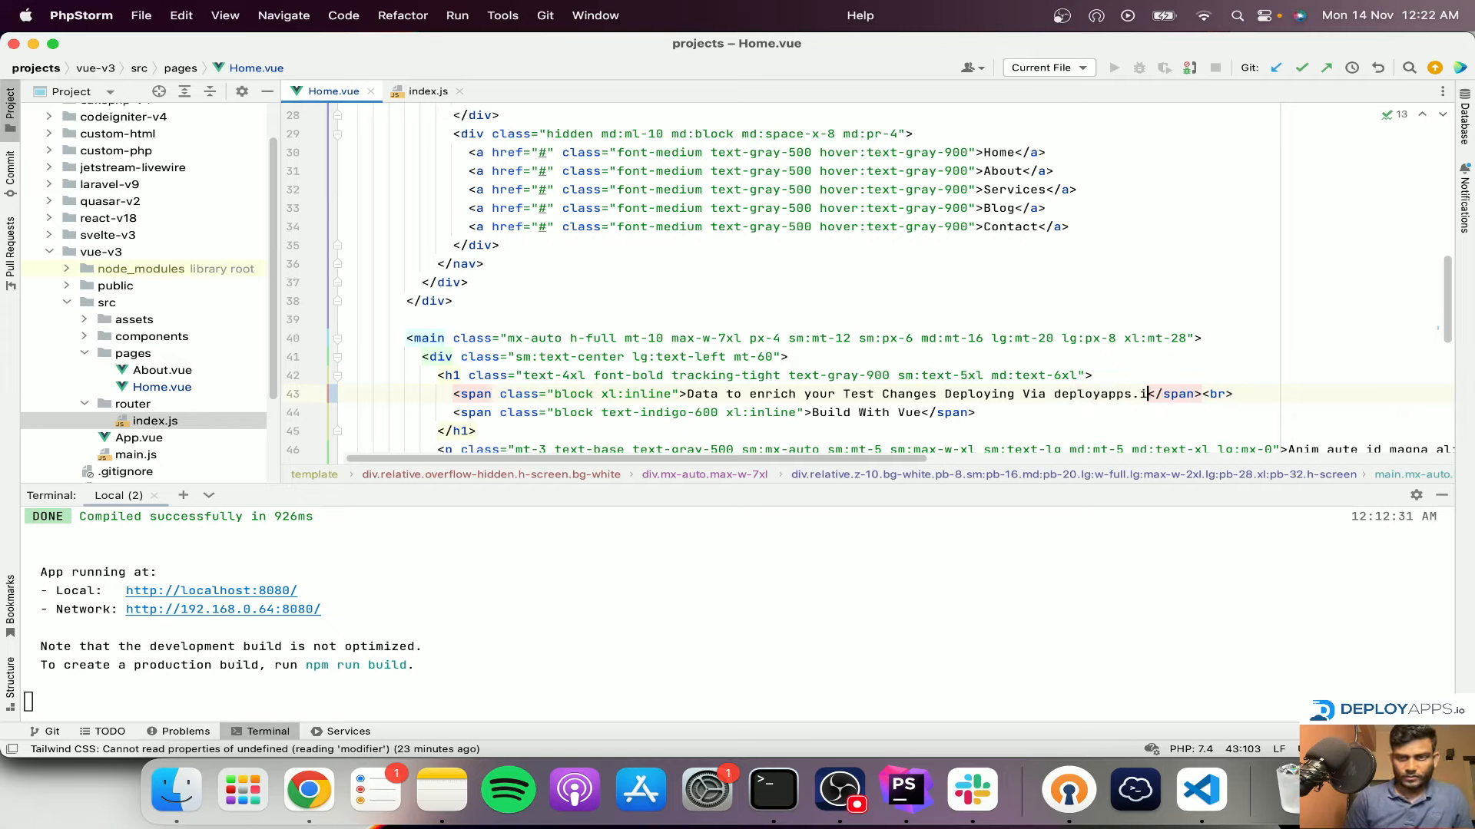
pyautogui.press('super+s')
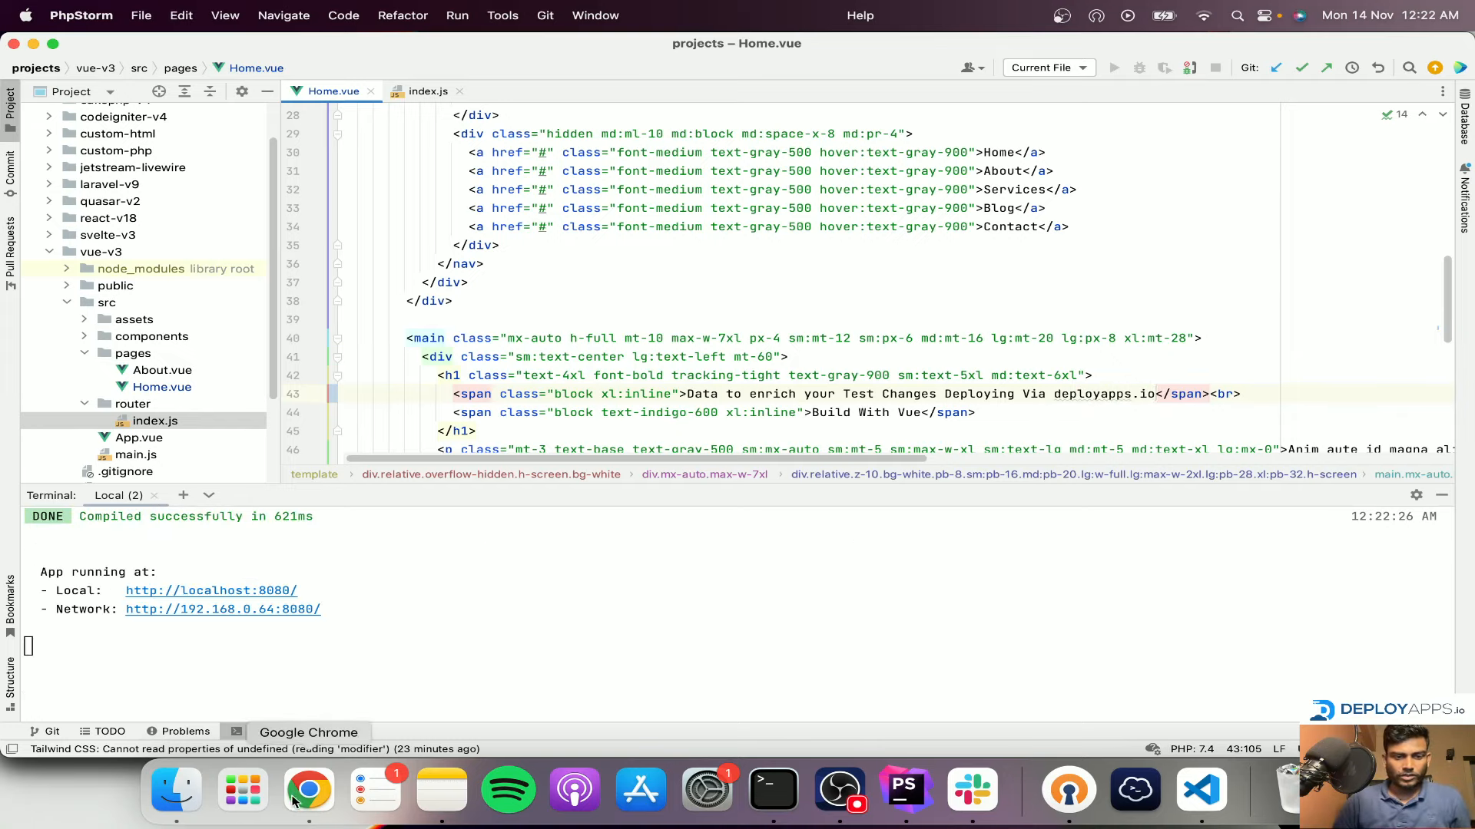
pyautogui.click(290, 591)
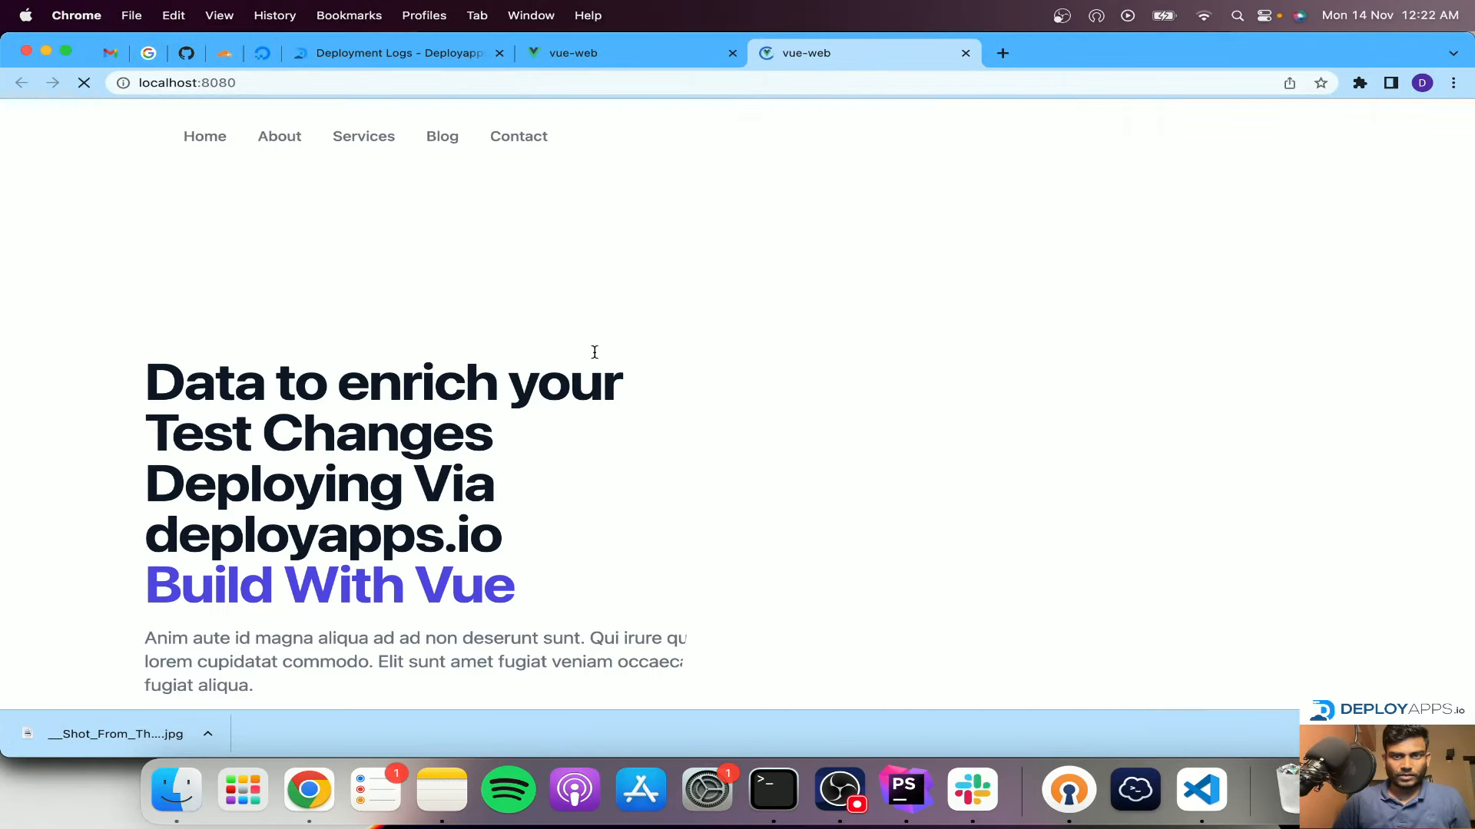
pyautogui.moveTo(182, 384); pyautogui.dragTo(558, 509)
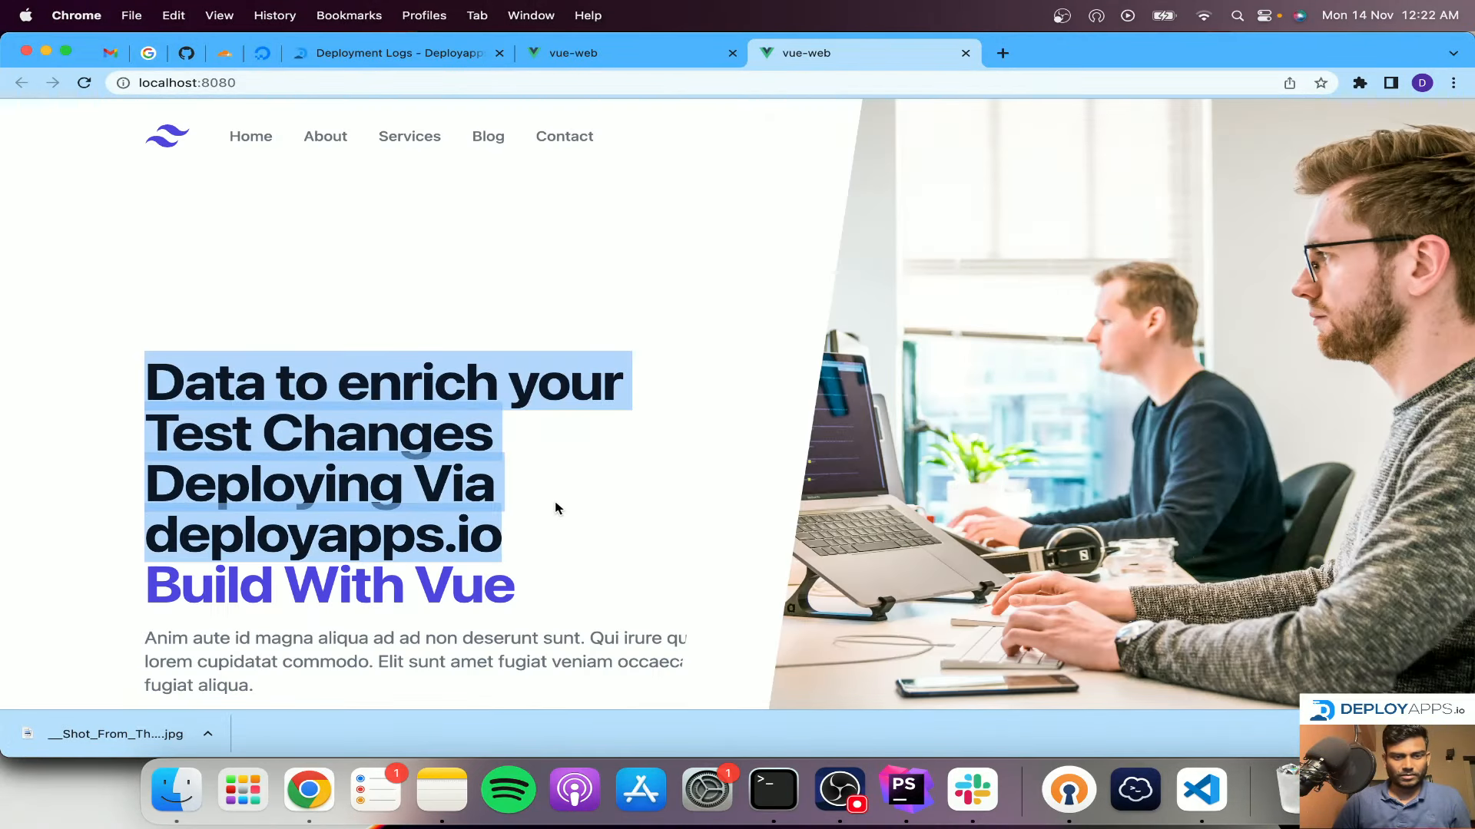
pyautogui.click(355, 484)
pyautogui.moveTo(508, 576); pyautogui.dragTo(263, 422)
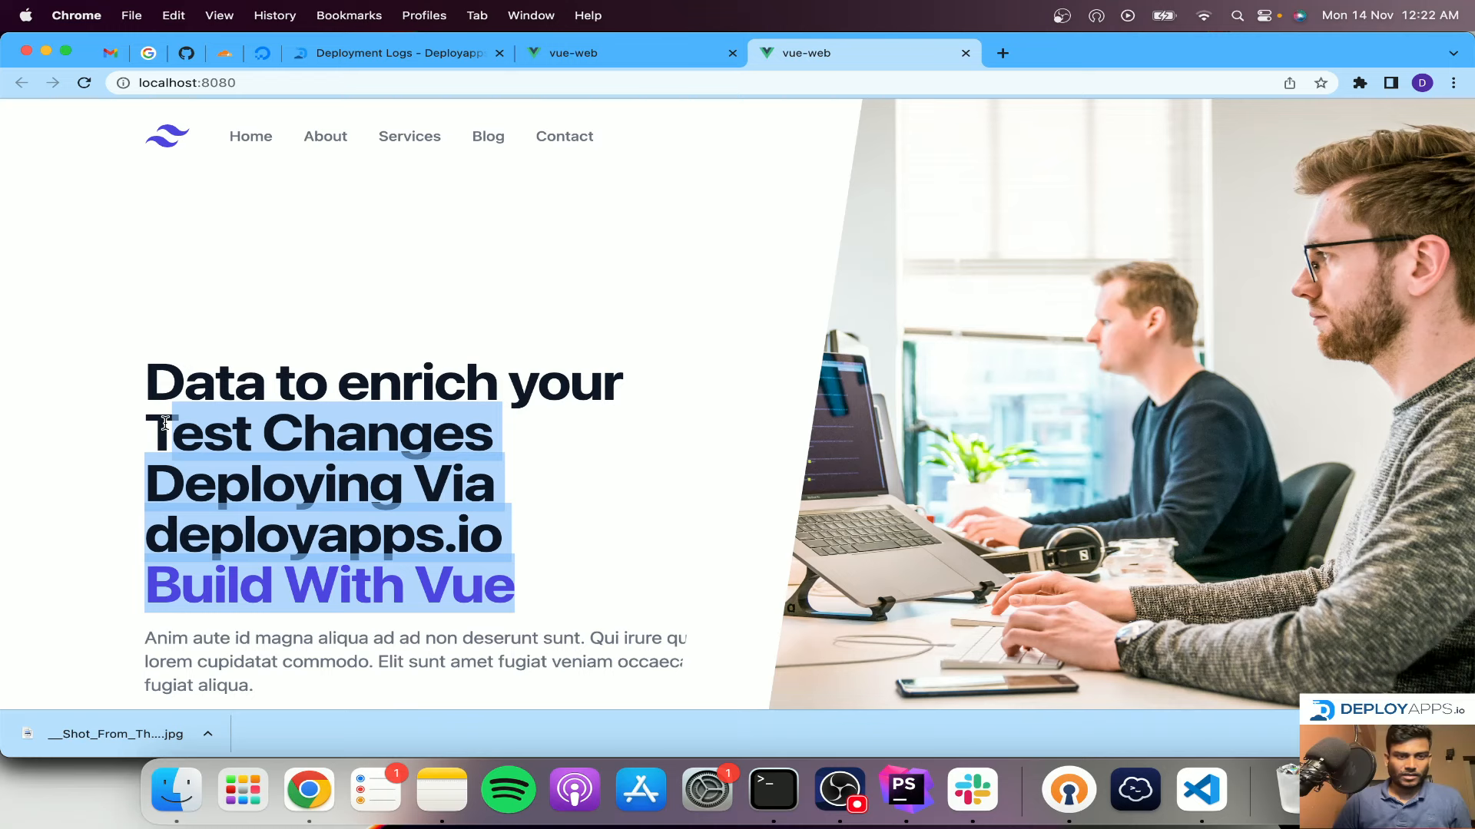
pyautogui.click(305, 420)
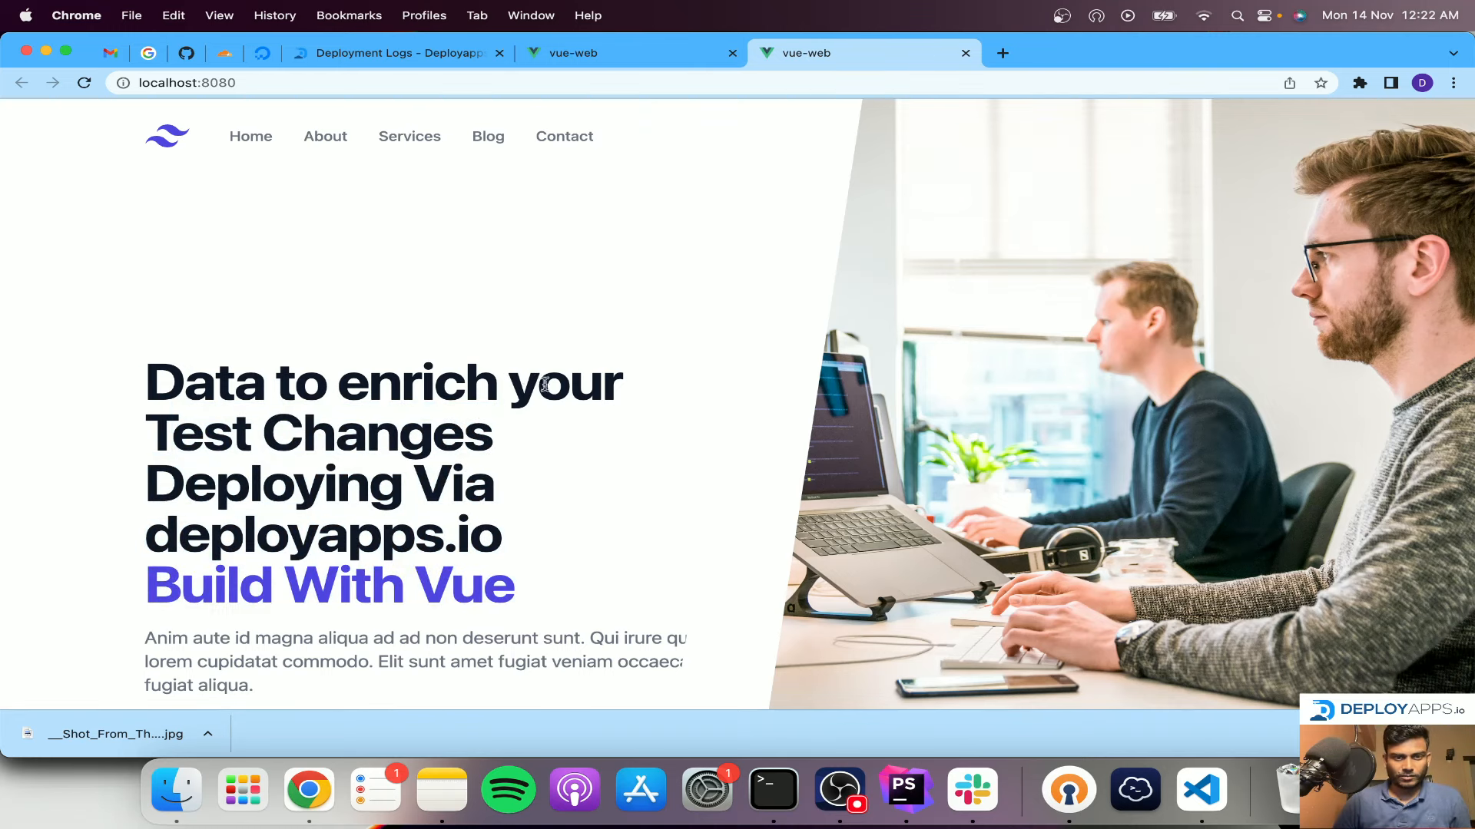
# Switch back to PhpStorm, stop the running development server and stage all changes with git add -A.
pyautogui.press('super+Tab')
pyautogui.hotkey('ctrl', 'c')
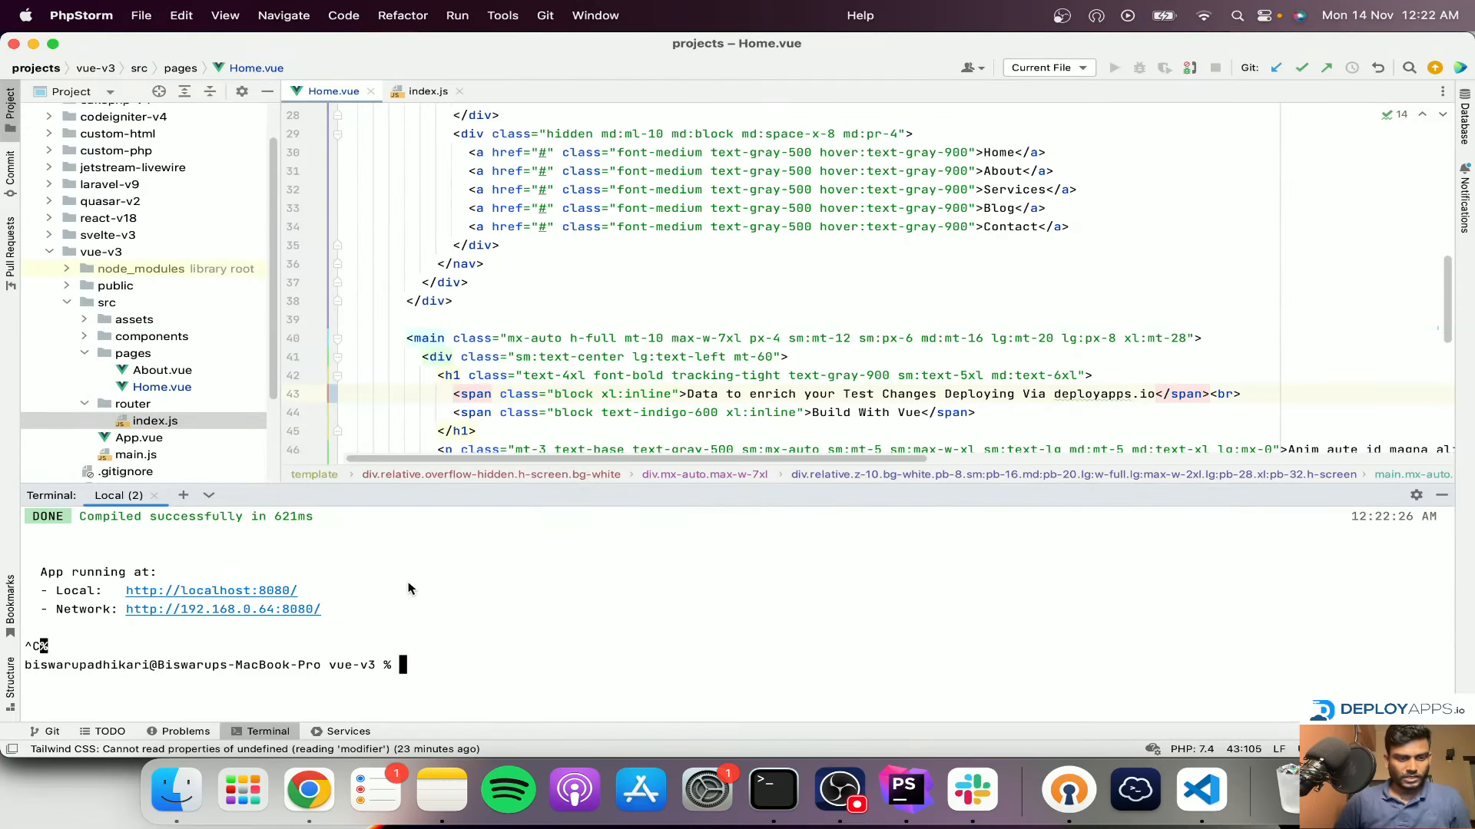
pyautogui.write('git add ')
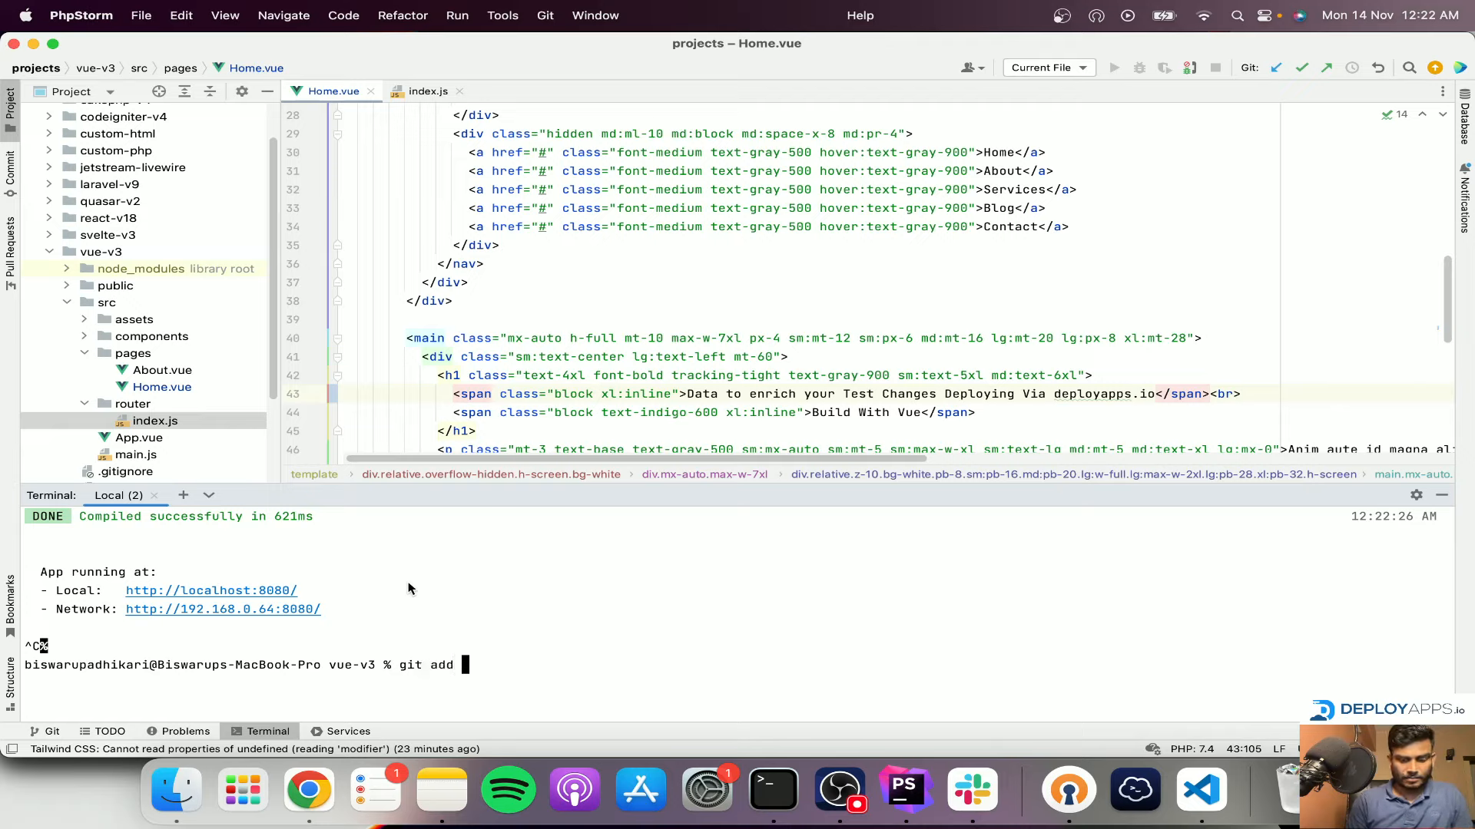
pyautogui.write('-A')
pyautogui.press('Return')
# Commit the staged changes with the message "Test Changes" and push all branches with git push --all.
pyautogui.write('git')
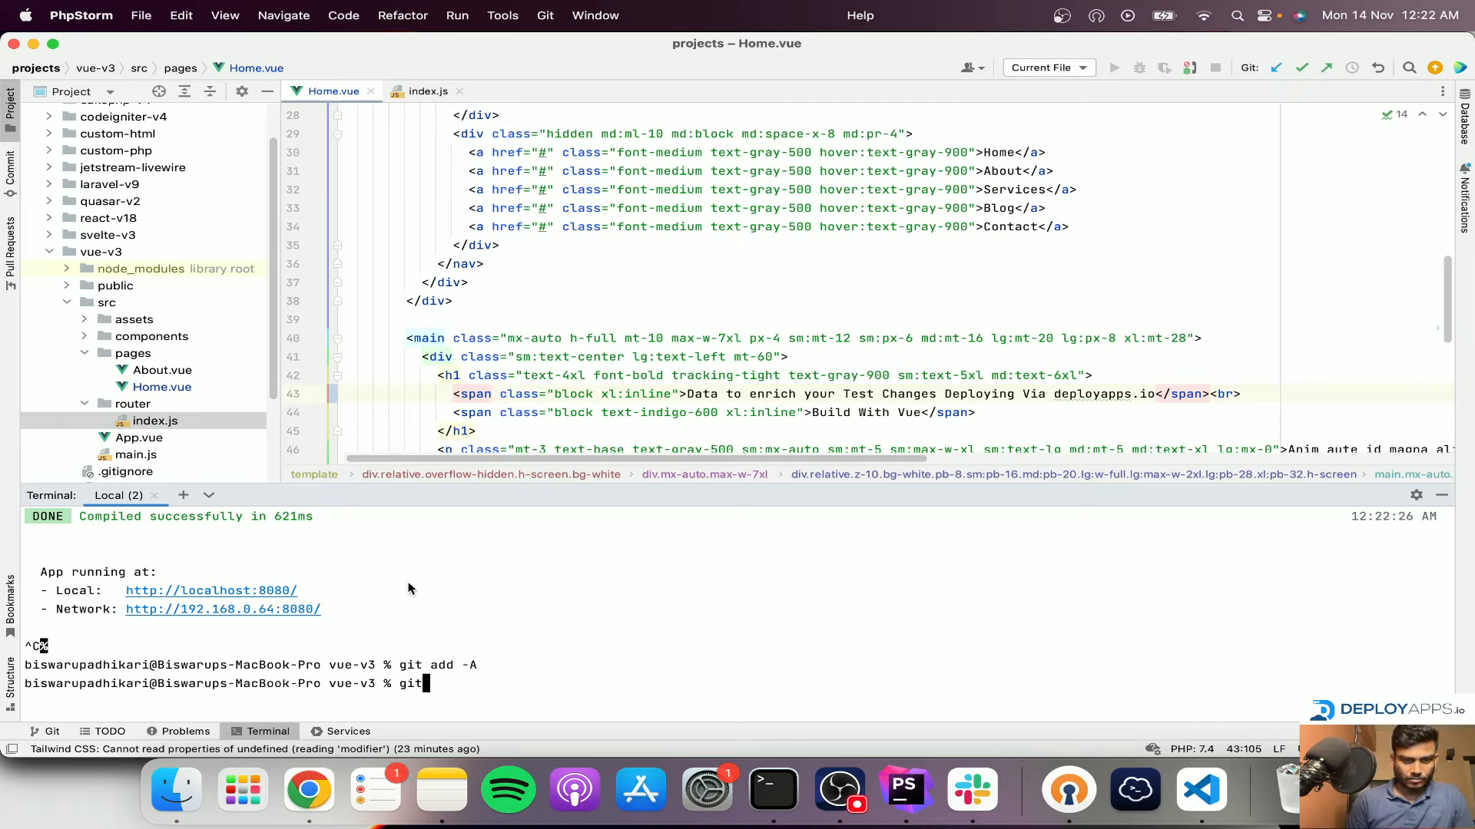
pyautogui.write(' commit -m ')
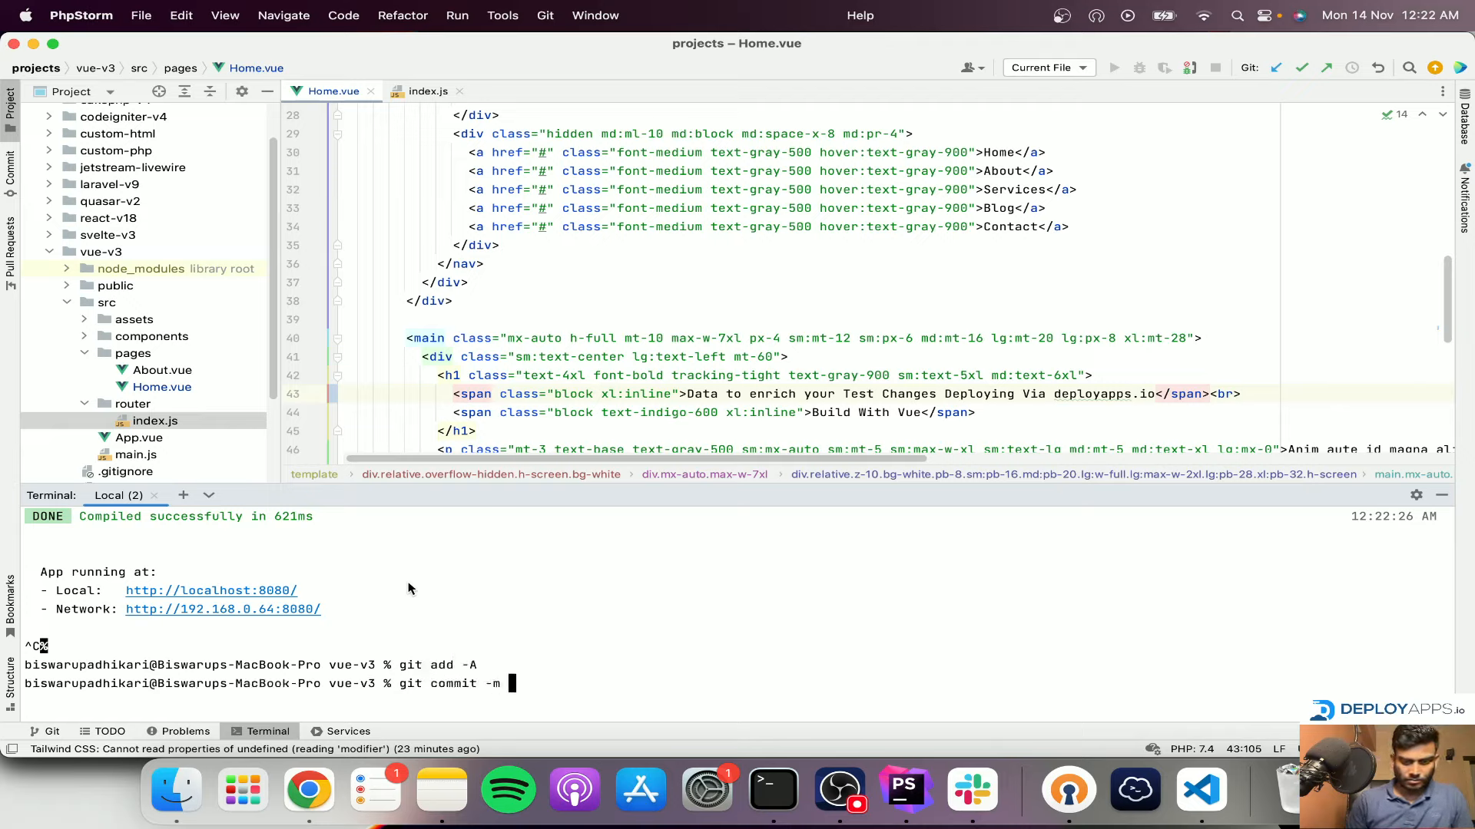
pyautogui.write('"Test Changes"')
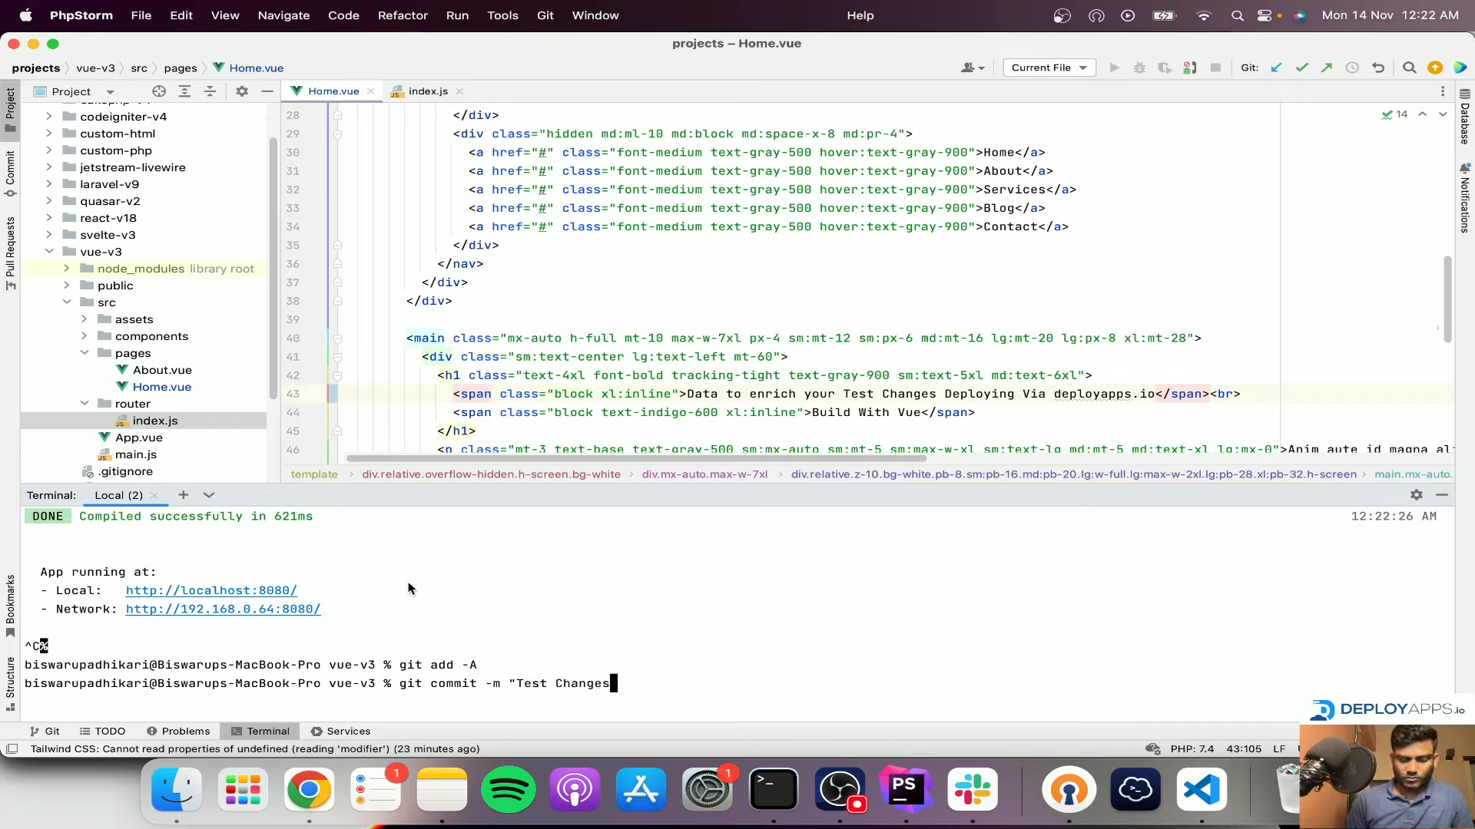
pyautogui.press('Return')
pyautogui.write('git push ')
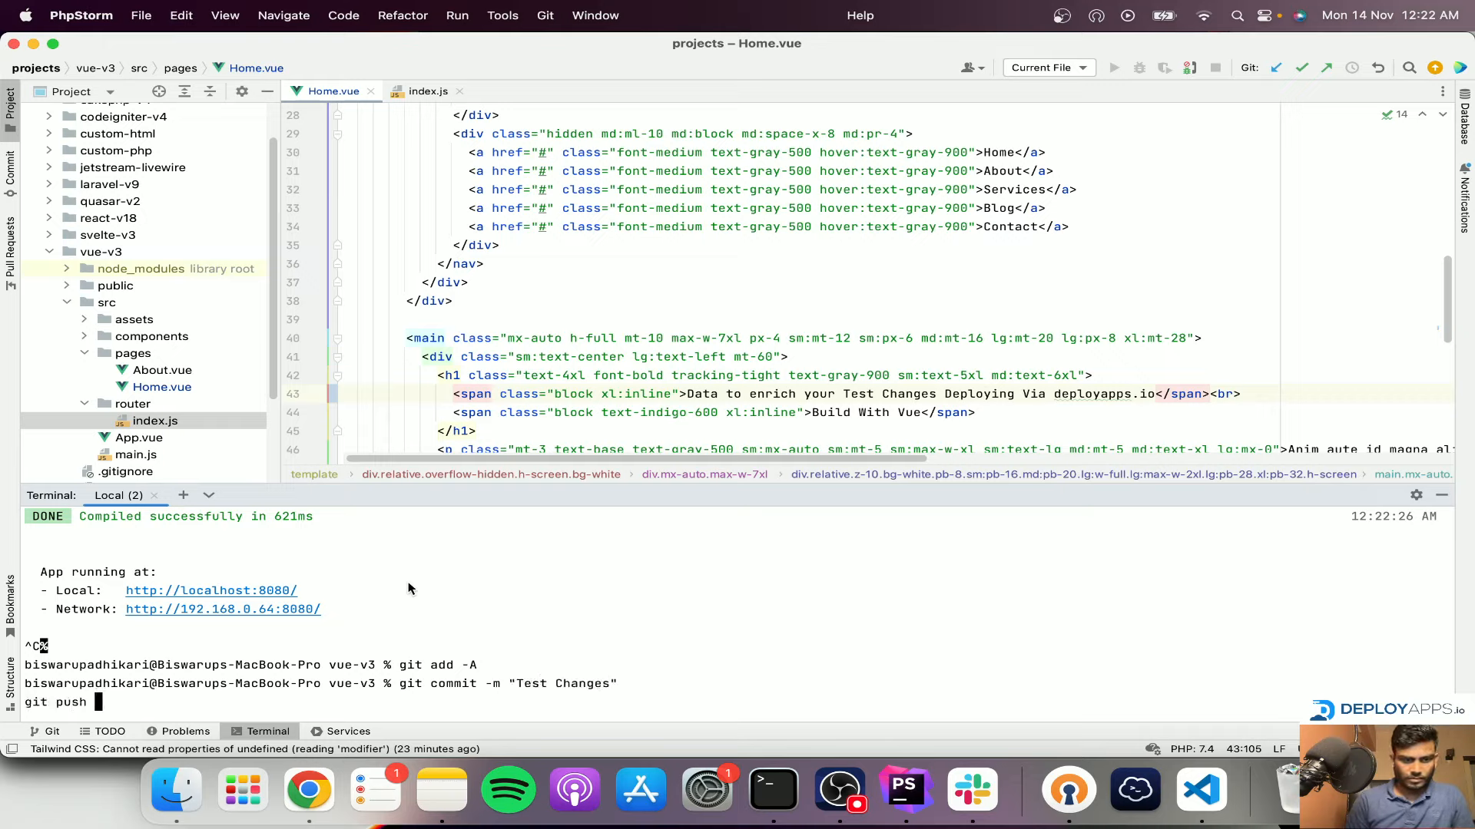
pyautogui.write('--all')
pyautogui.press('Return')
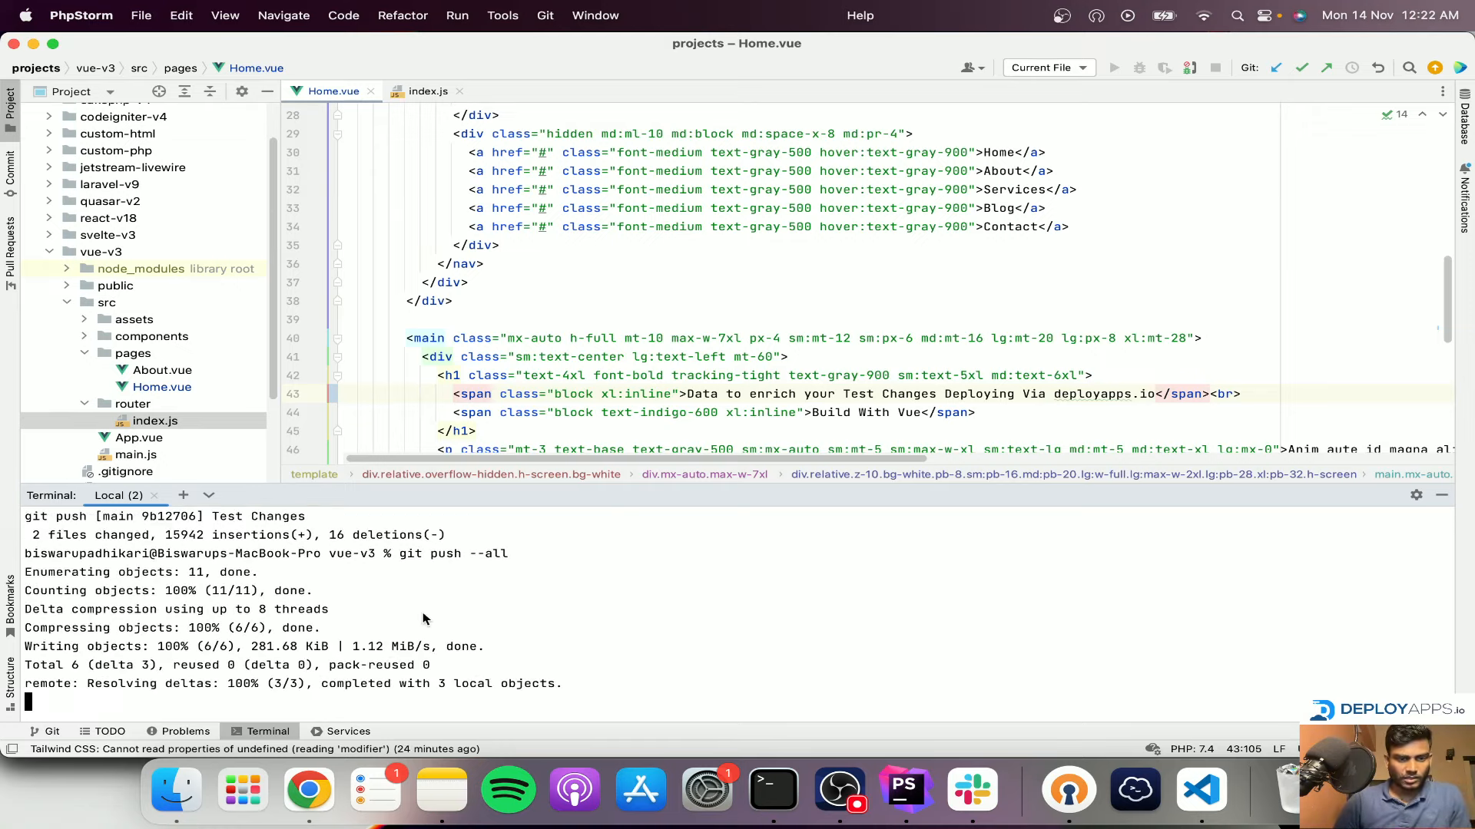
# Switch to Chrome and reload the deployed site at 139.59.94.93 to check its heading before redeployment.
pyautogui.click(309, 790)
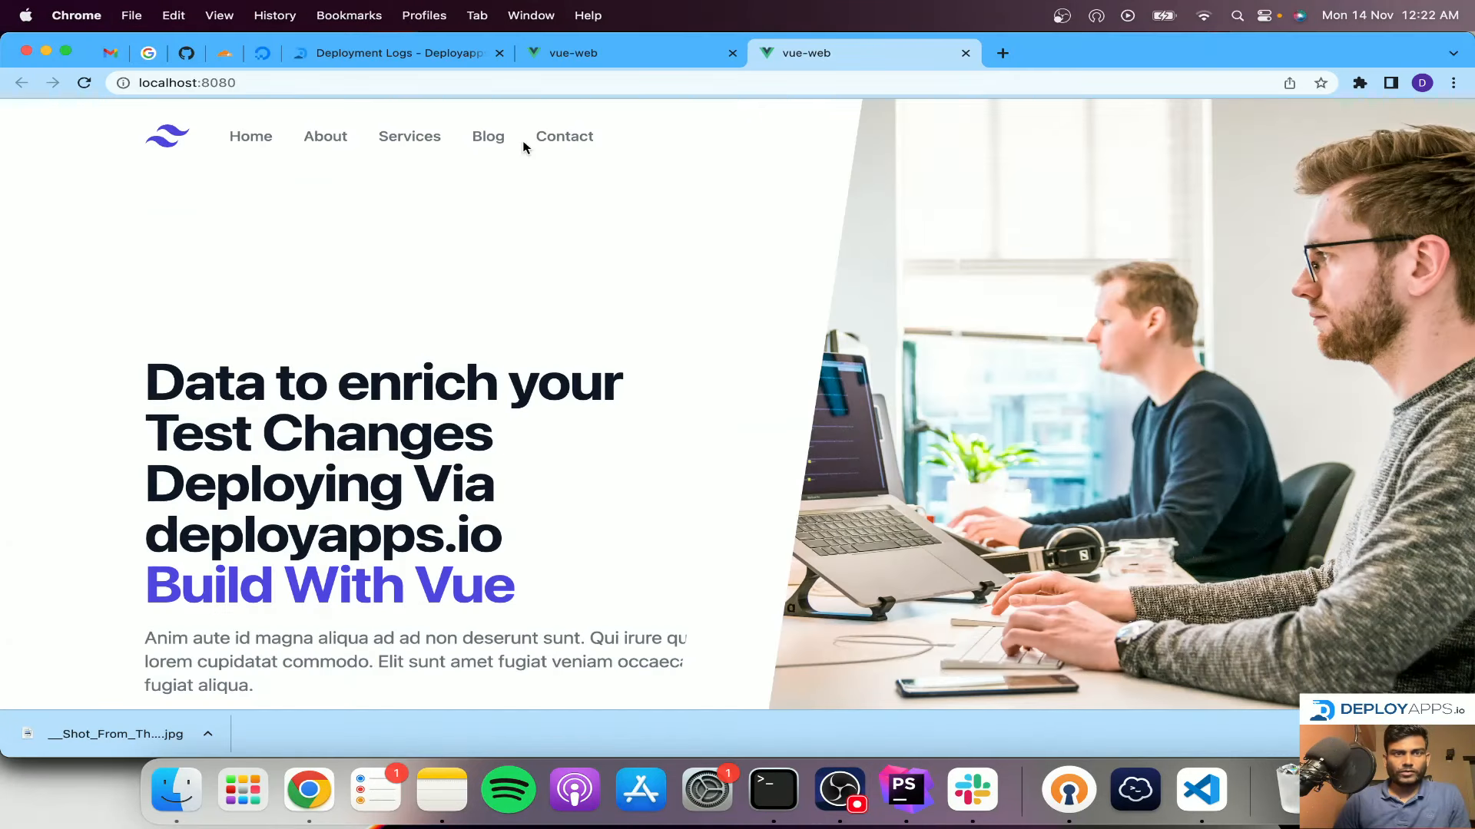
pyautogui.click(627, 56)
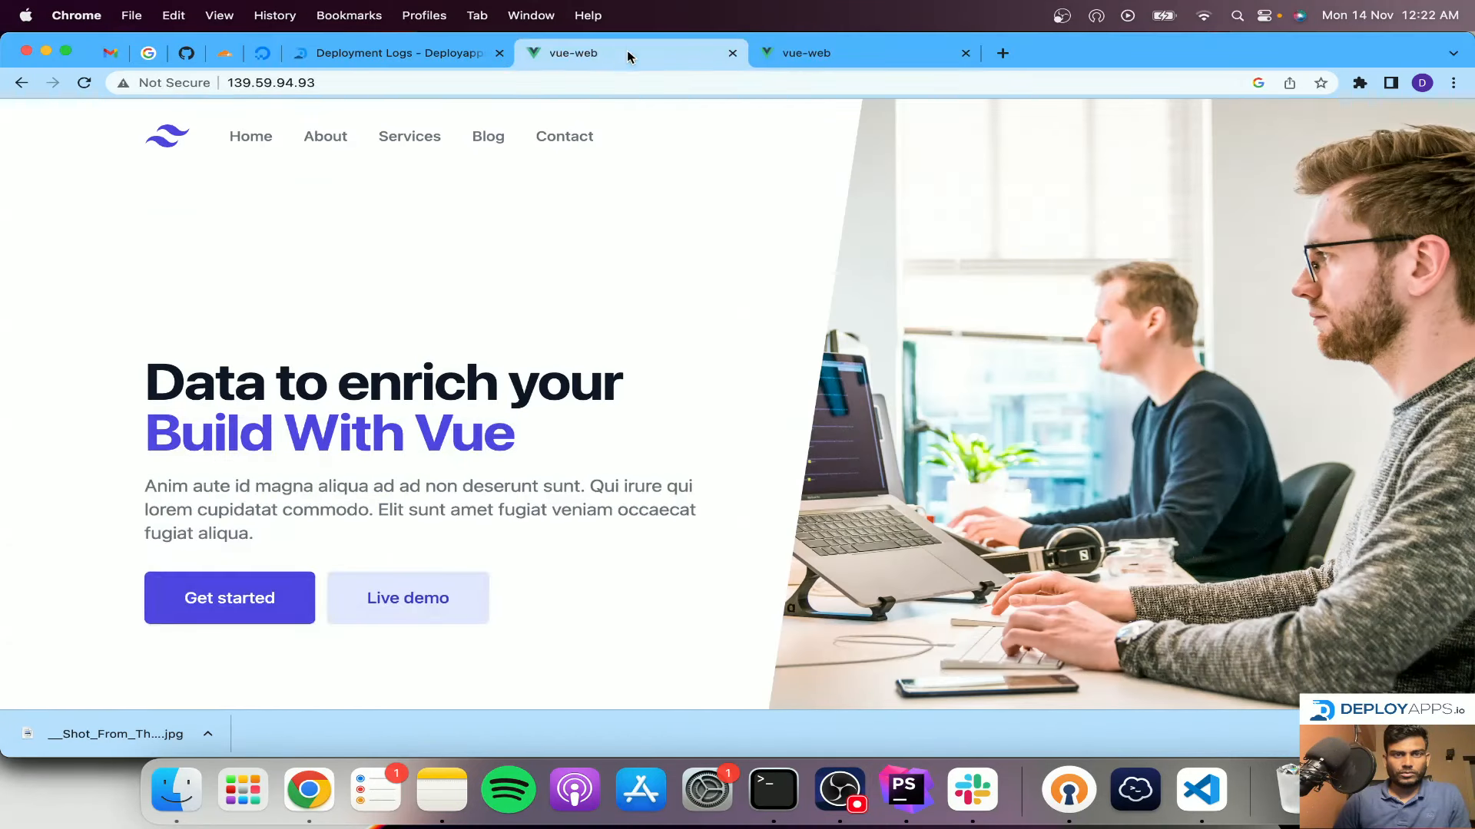
pyautogui.rightClick(393, 243)
pyautogui.click(394, 286)
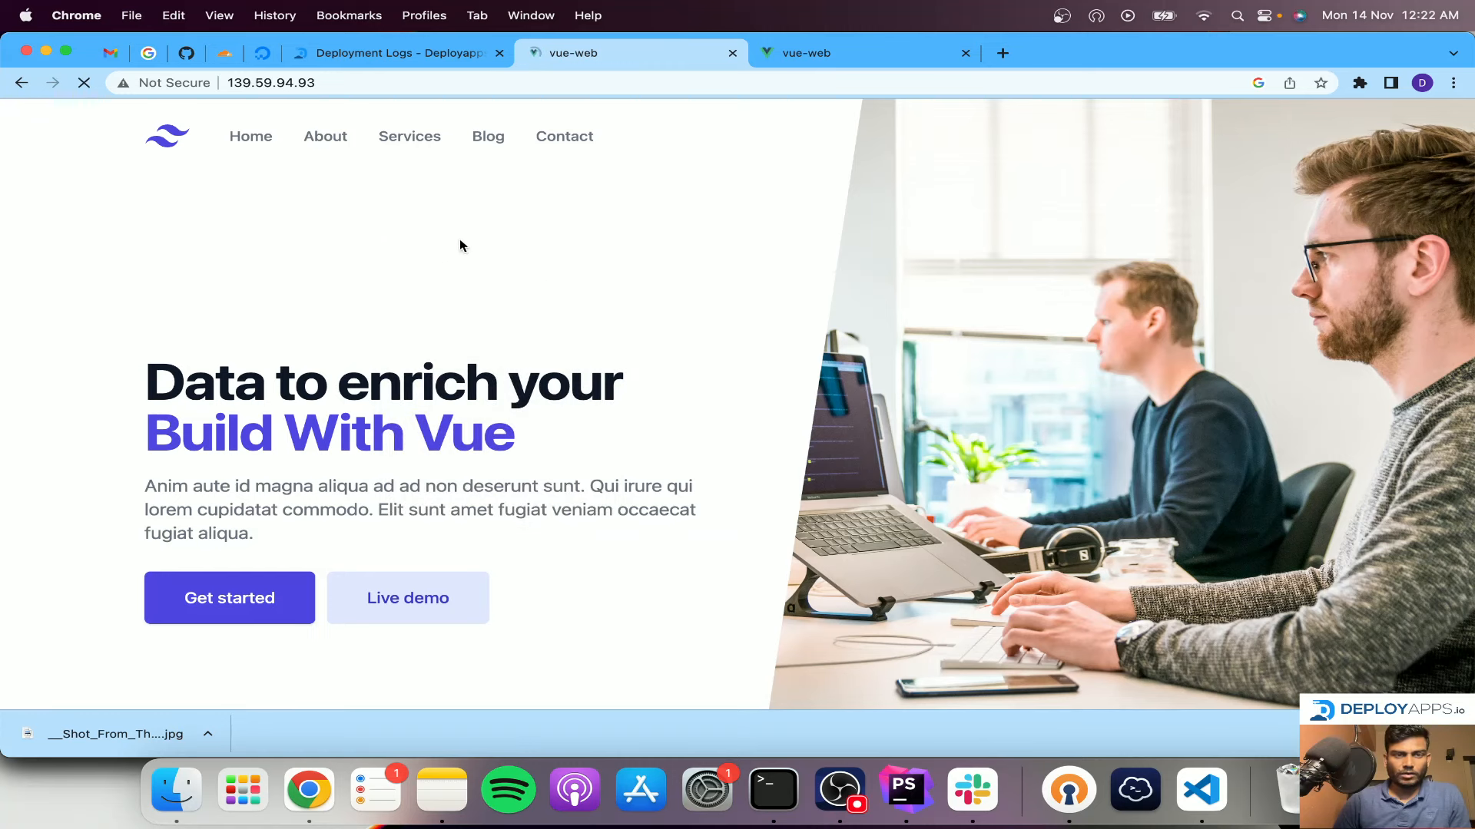
# Start a new deployment of Vue Latest - Pipeline from the DeployApps deployment pipelines list and view its stages.
pyautogui.click(372, 55)
pyautogui.click(156, 325)
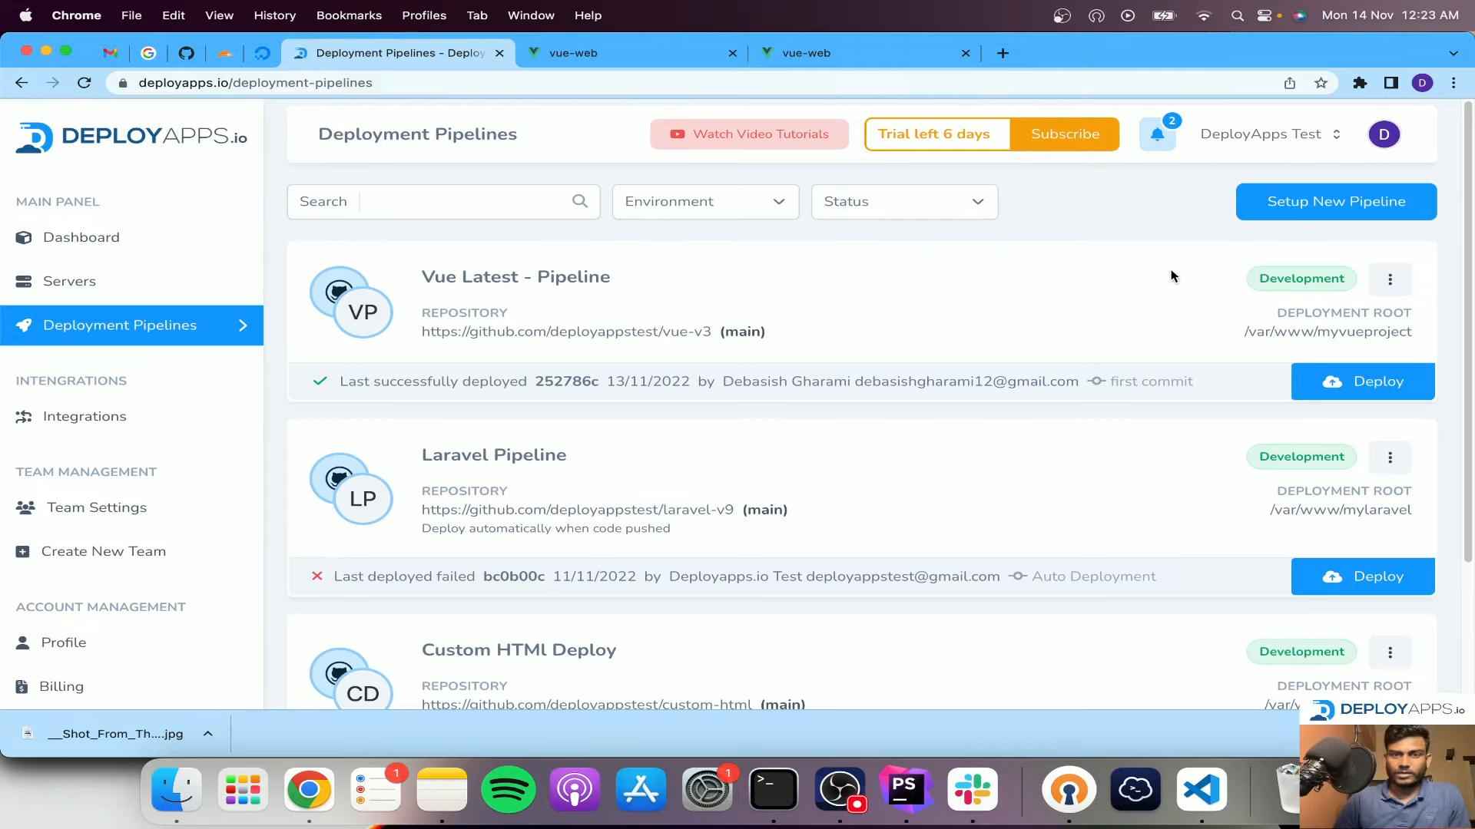
pyautogui.click(1365, 386)
pyautogui.click(969, 450)
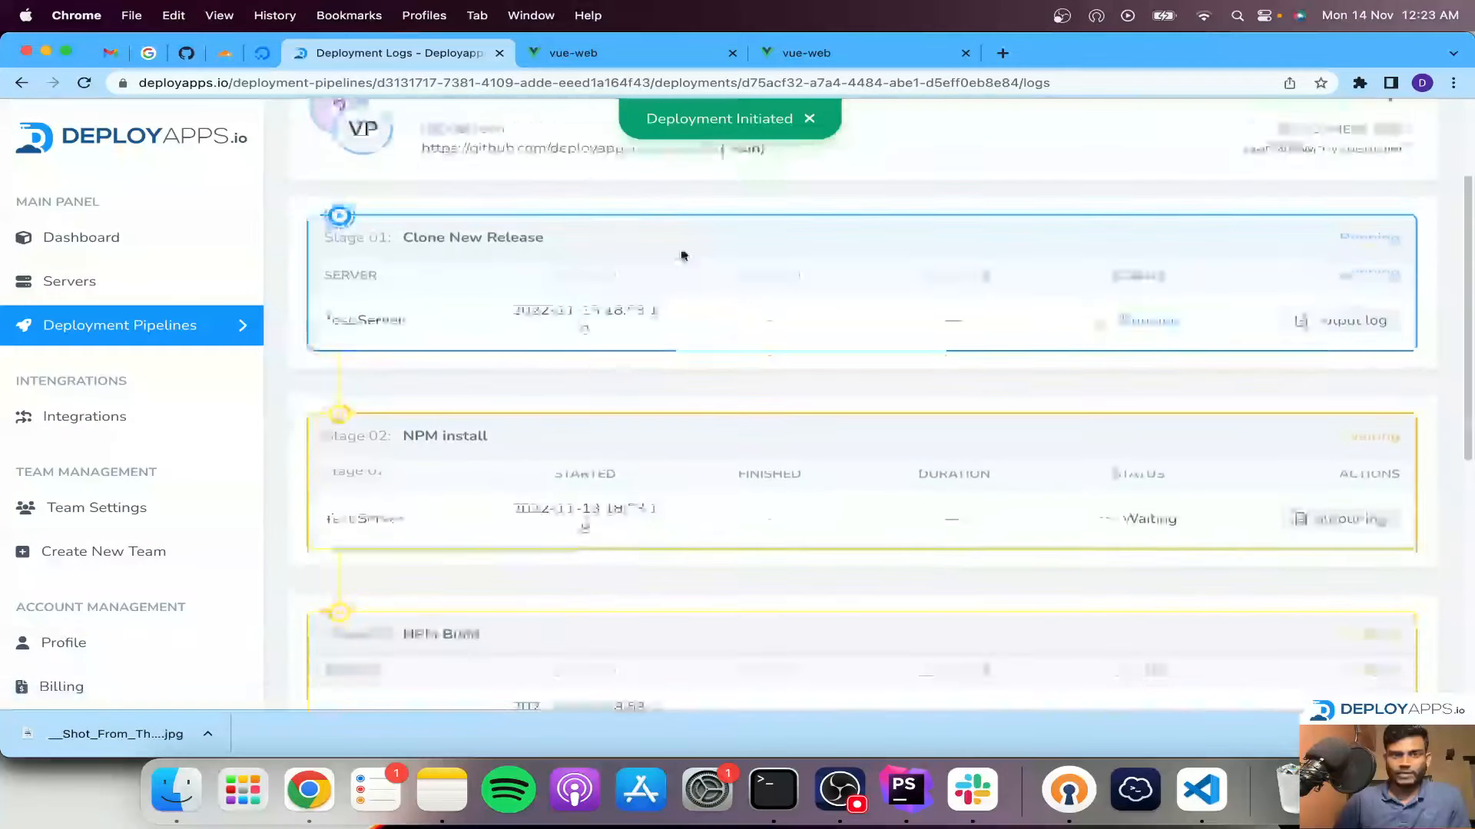
pyautogui.scroll(-2, 683, 256)
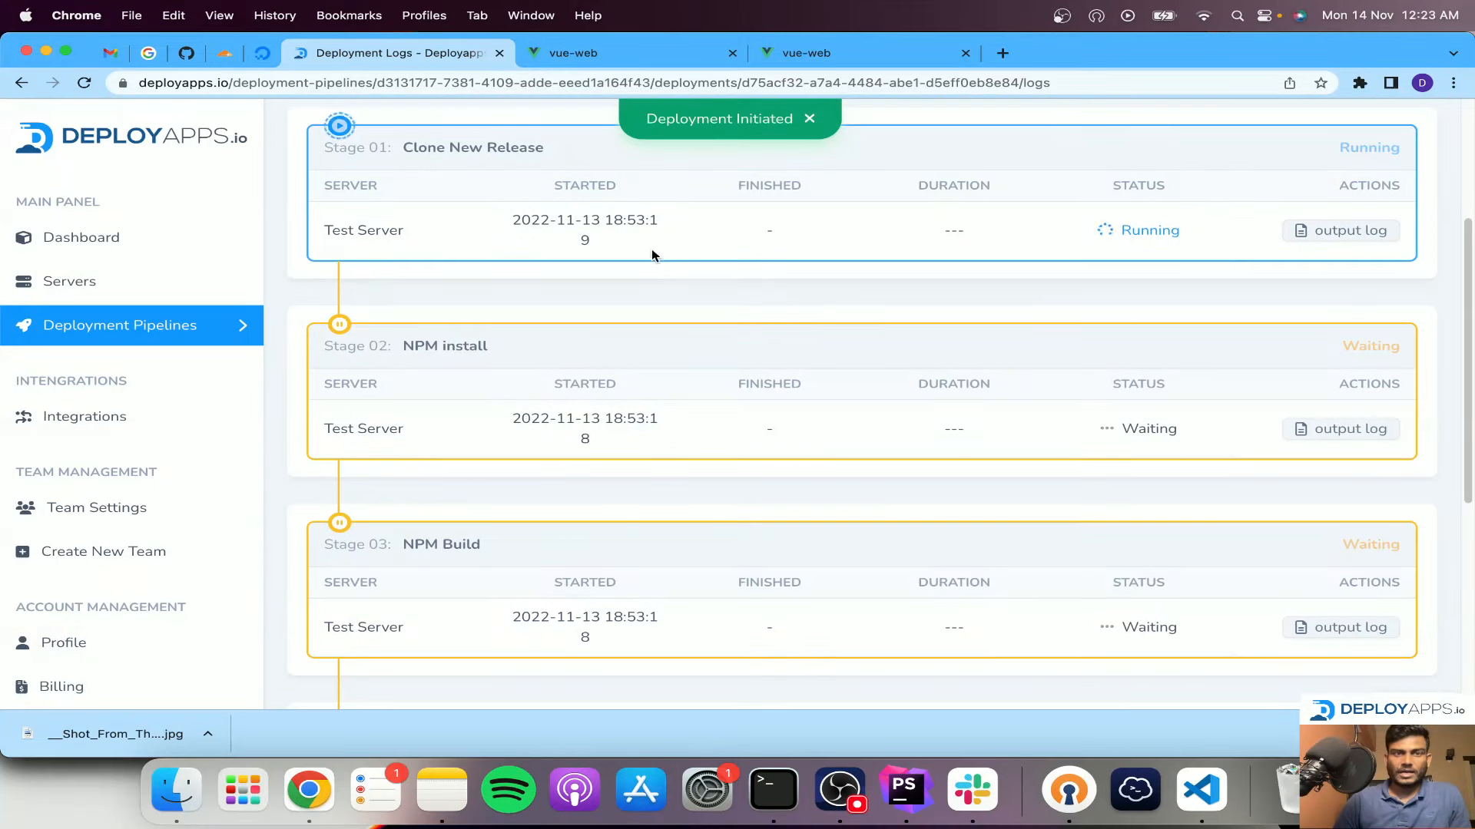
# Close the localhost:8080 page and reload the deployed site at 139.59.94.93 to check its heading during deployment.
pyautogui.click(790, 54)
pyautogui.click(966, 53)
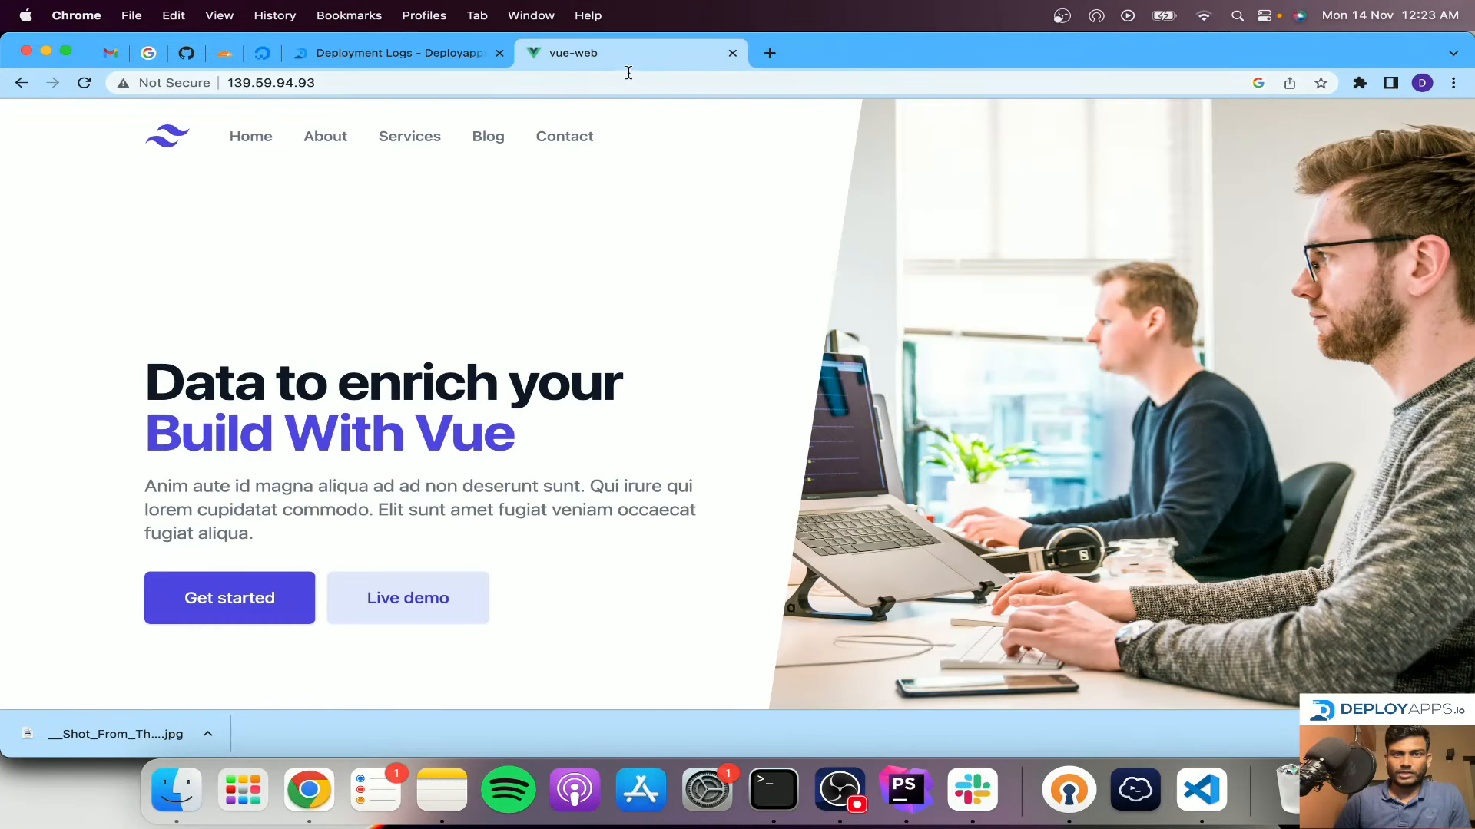
pyautogui.rightClick(585, 261)
pyautogui.click(599, 275)
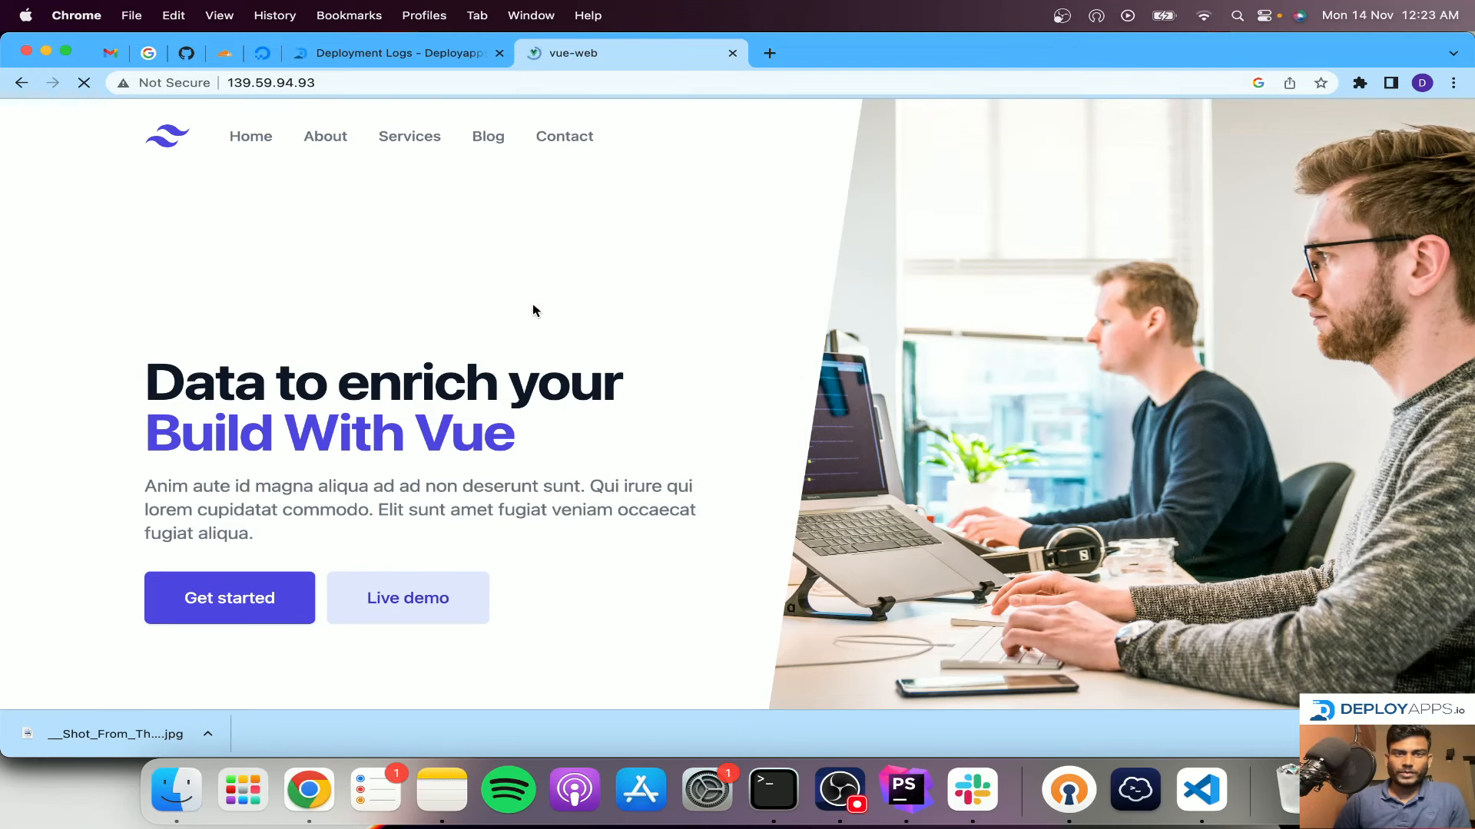
pyautogui.moveTo(92, 386); pyautogui.dragTo(568, 419)
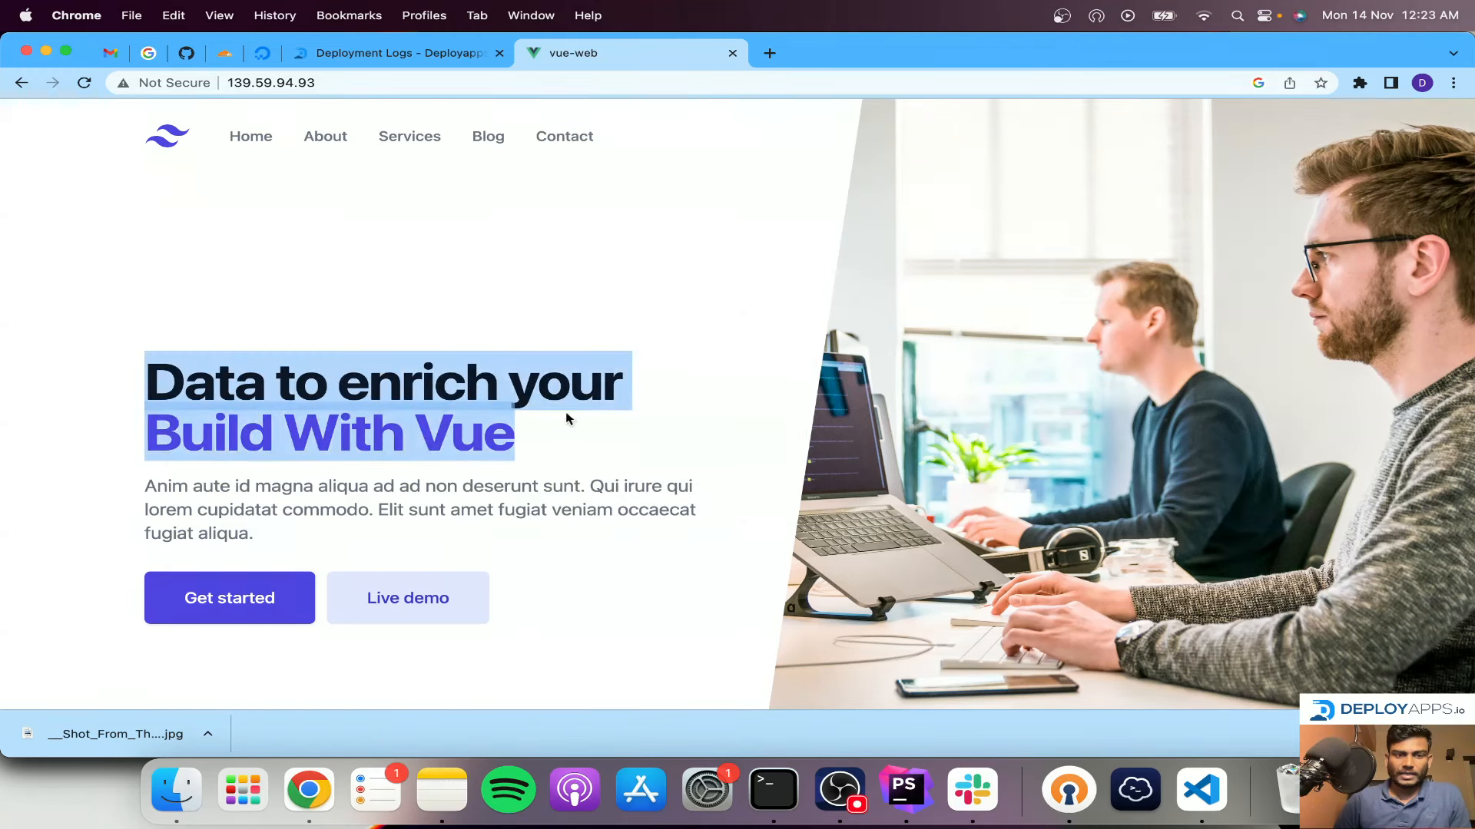
pyautogui.click(430, 242)
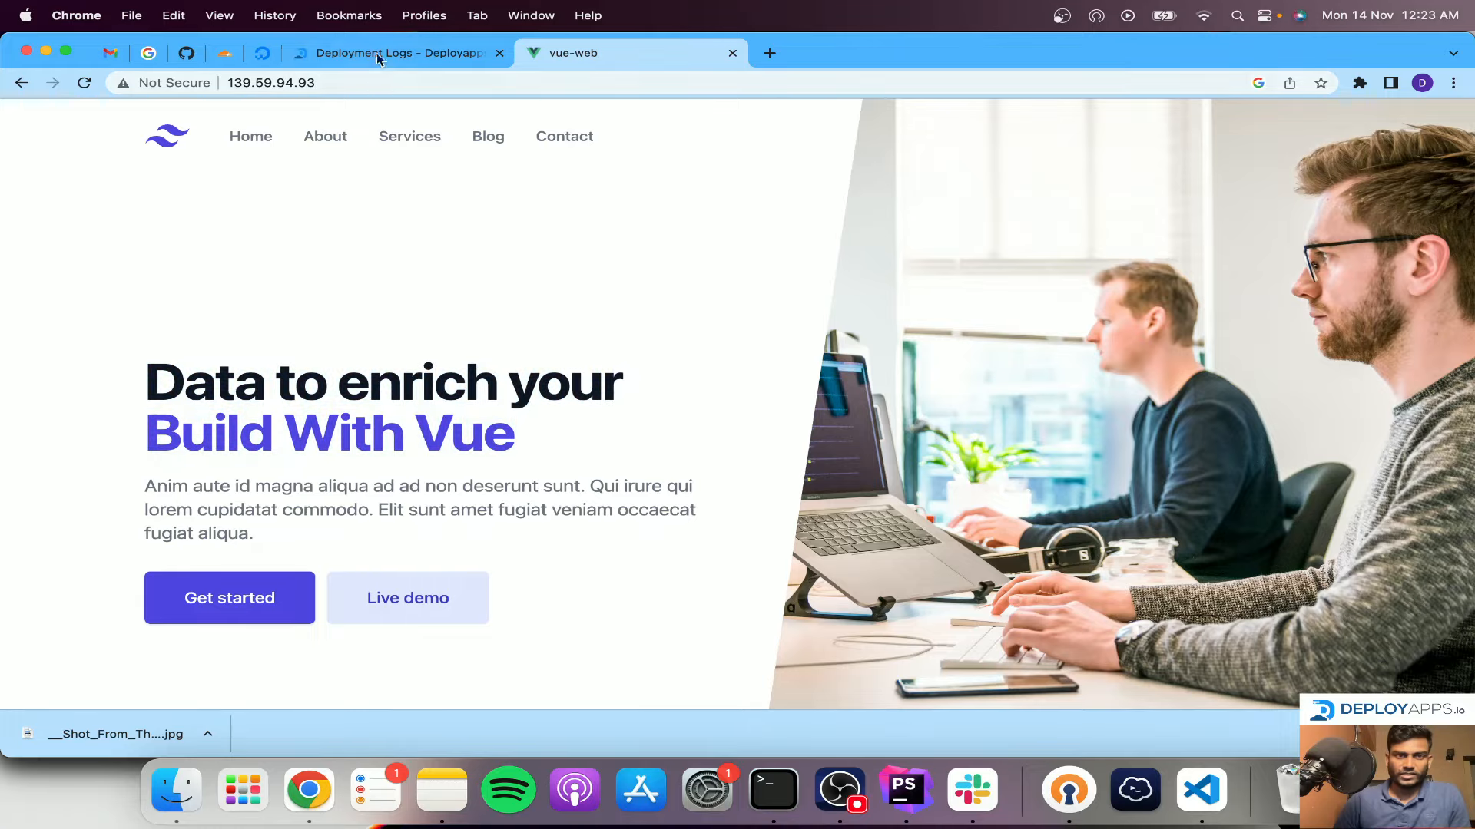
# Return to the deployment logs, show the NPM install output log and follow the remaining stages through Purge Old Releases.
pyautogui.click(388, 56)
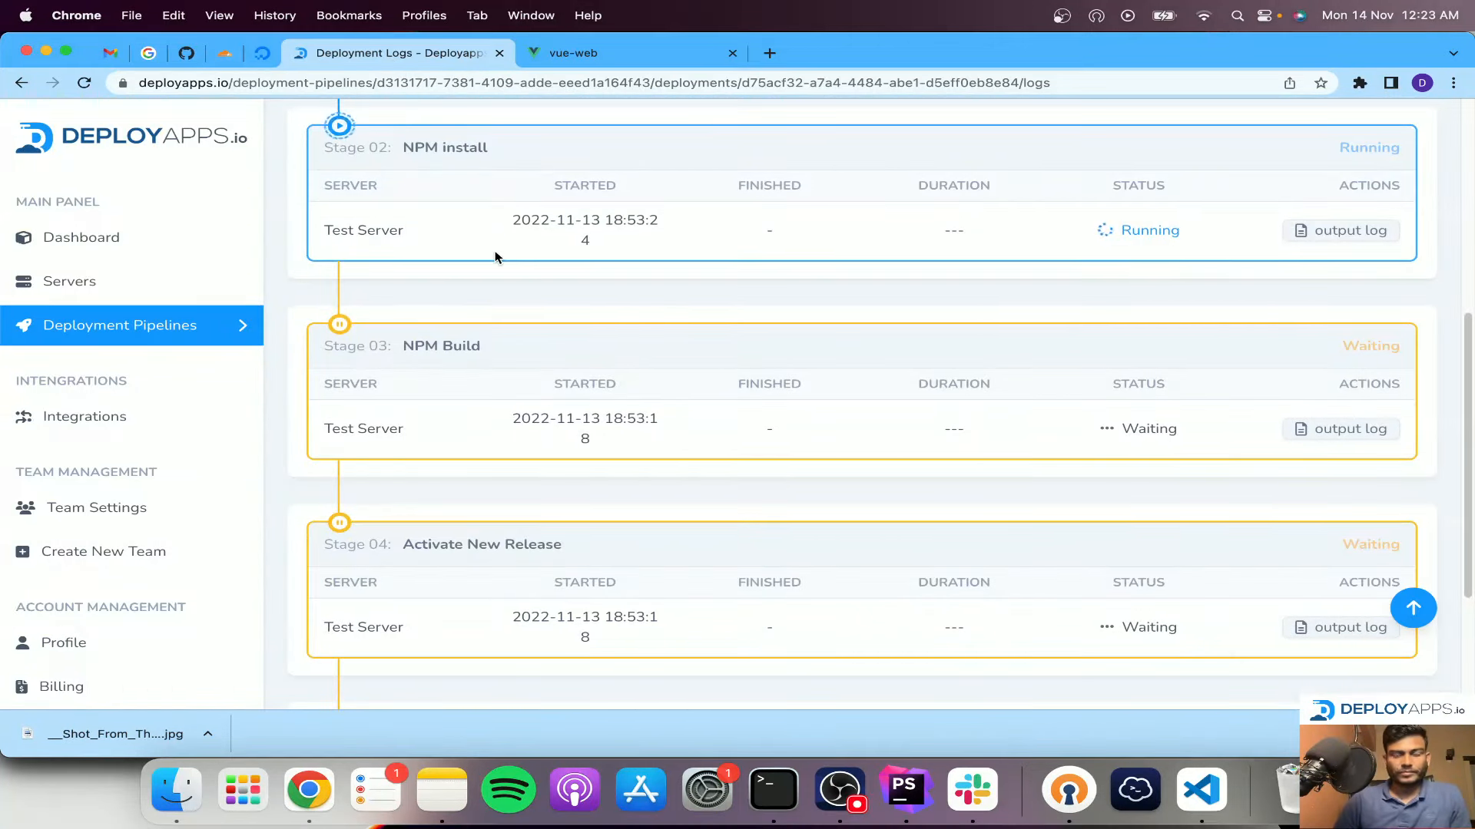
pyautogui.scroll(-3, 498, 260)
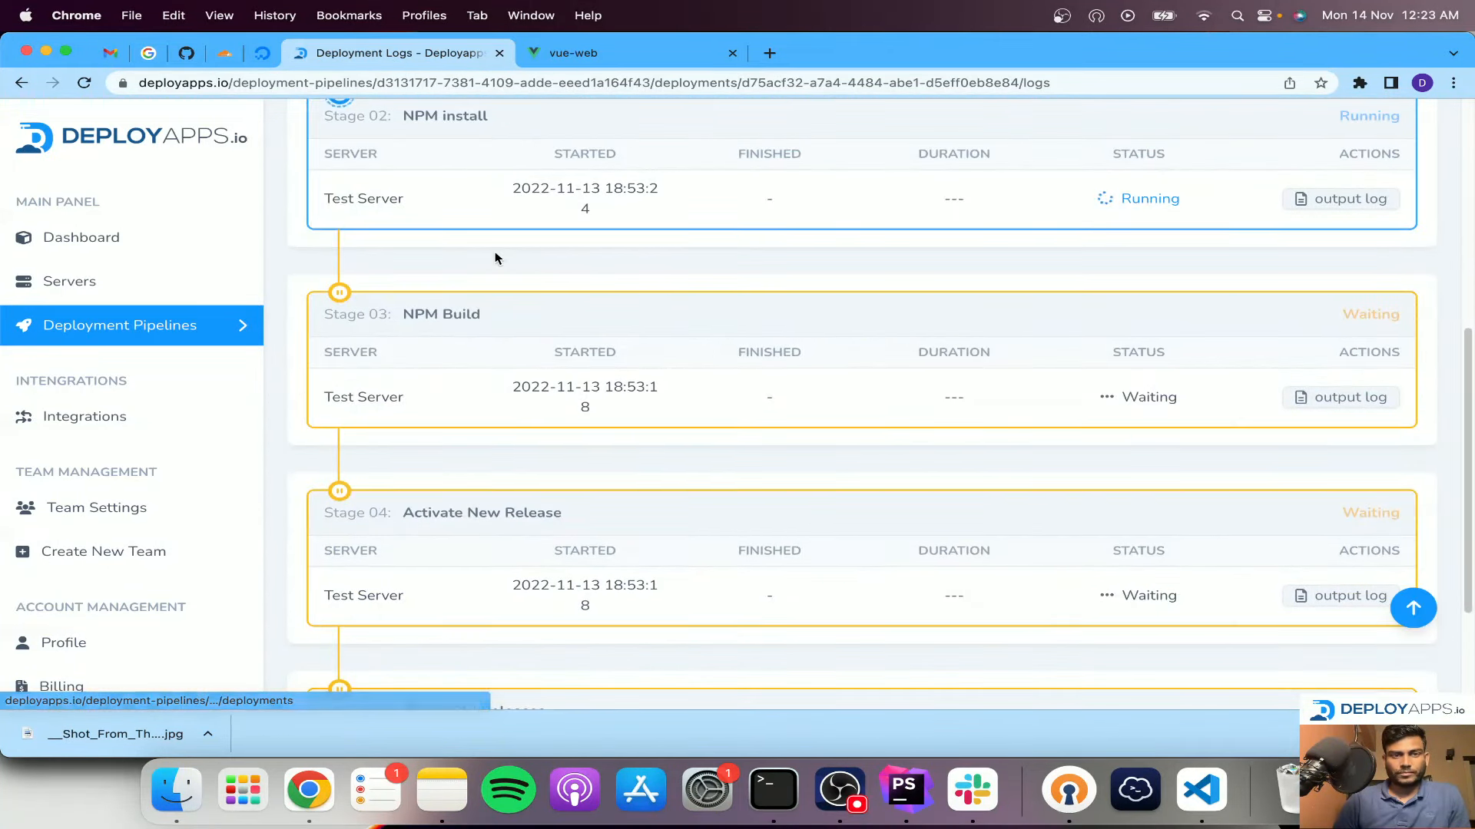
pyautogui.scroll(2, 498, 259)
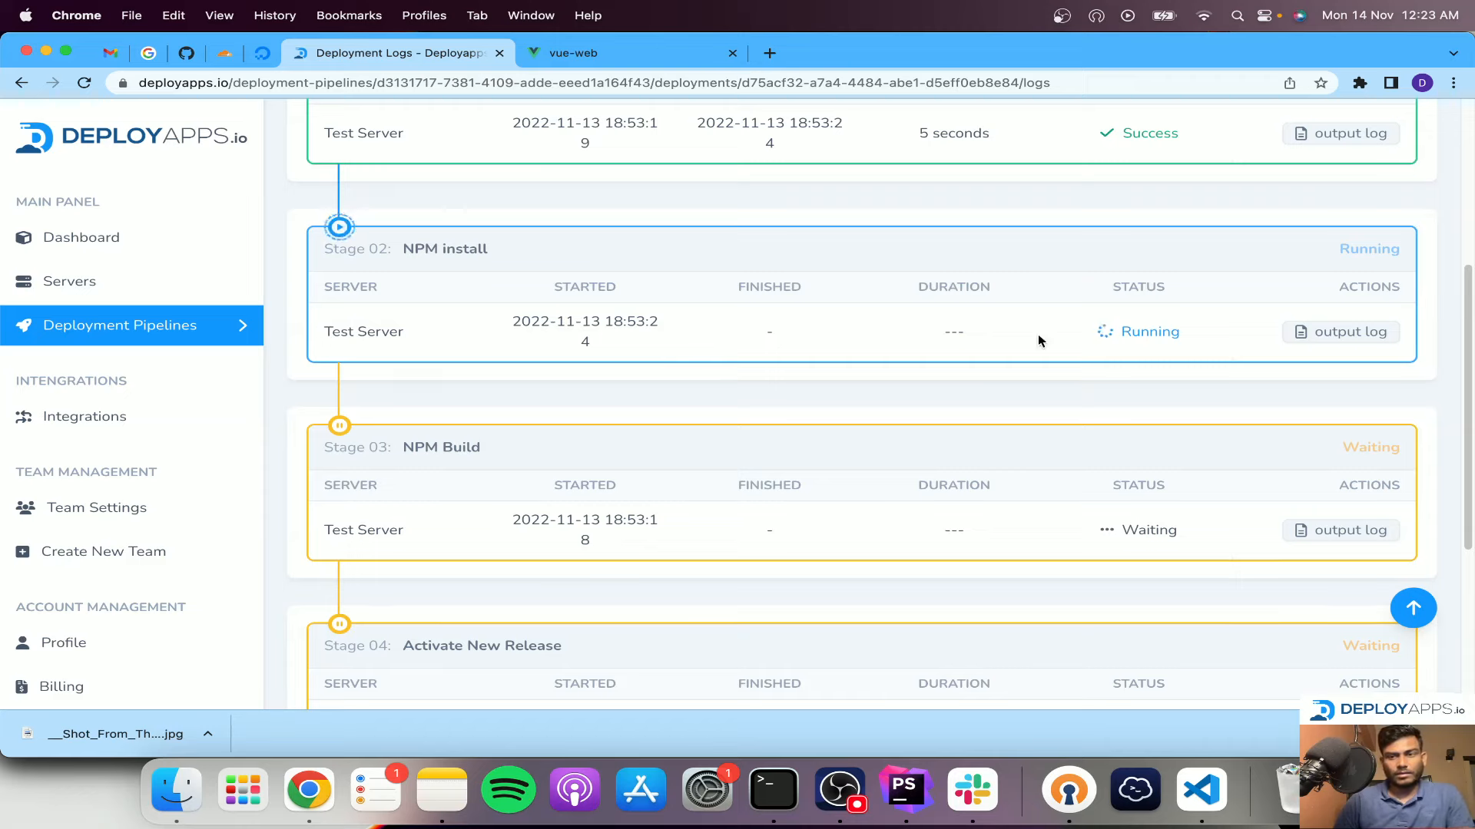
pyautogui.click(1306, 331)
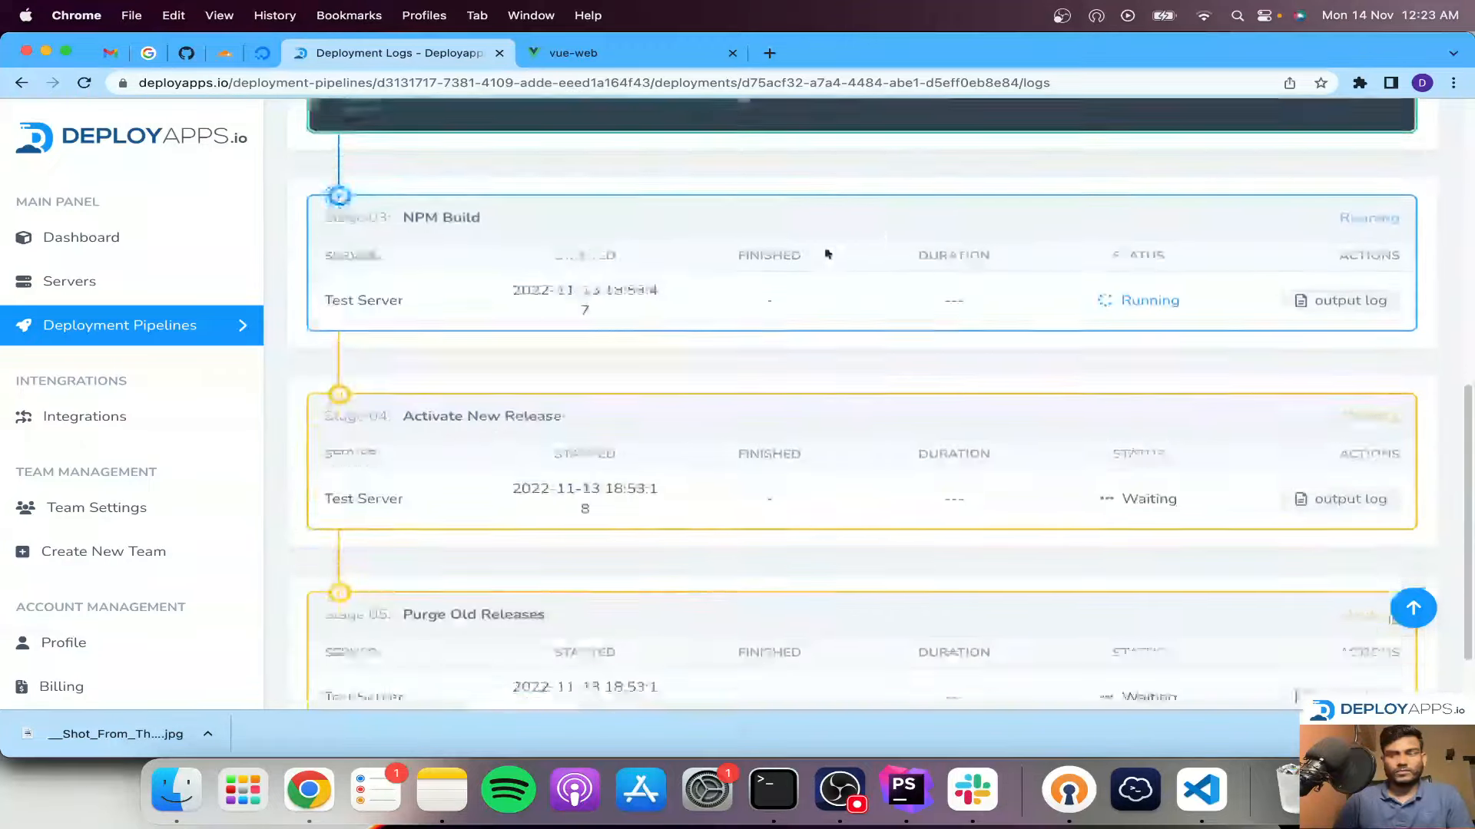
pyautogui.scroll(3, 799, 250)
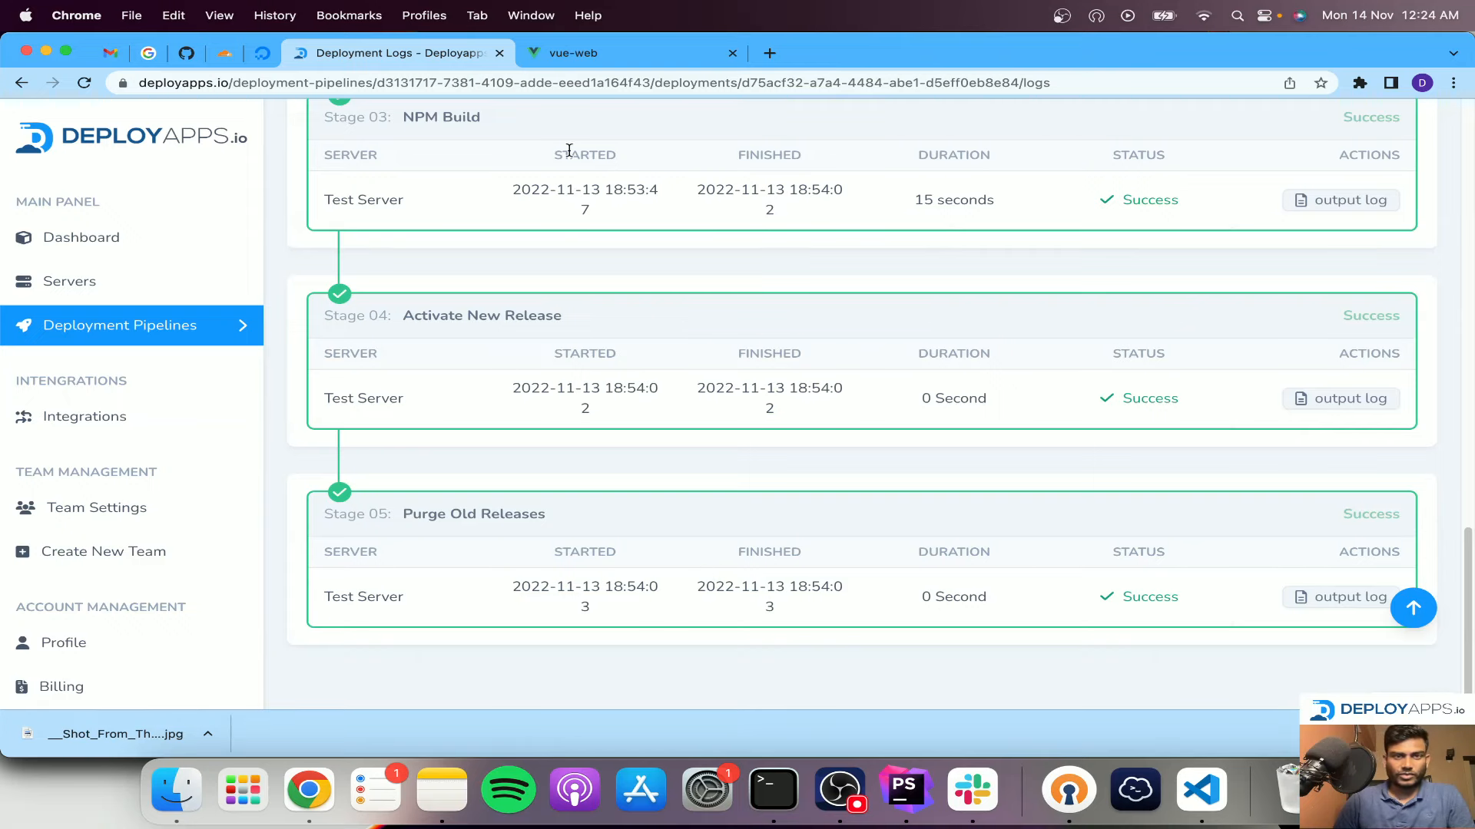
# Reload the deployed site at 139.59.94.93 and check the heading against the pushed test change.
pyautogui.click(575, 56)
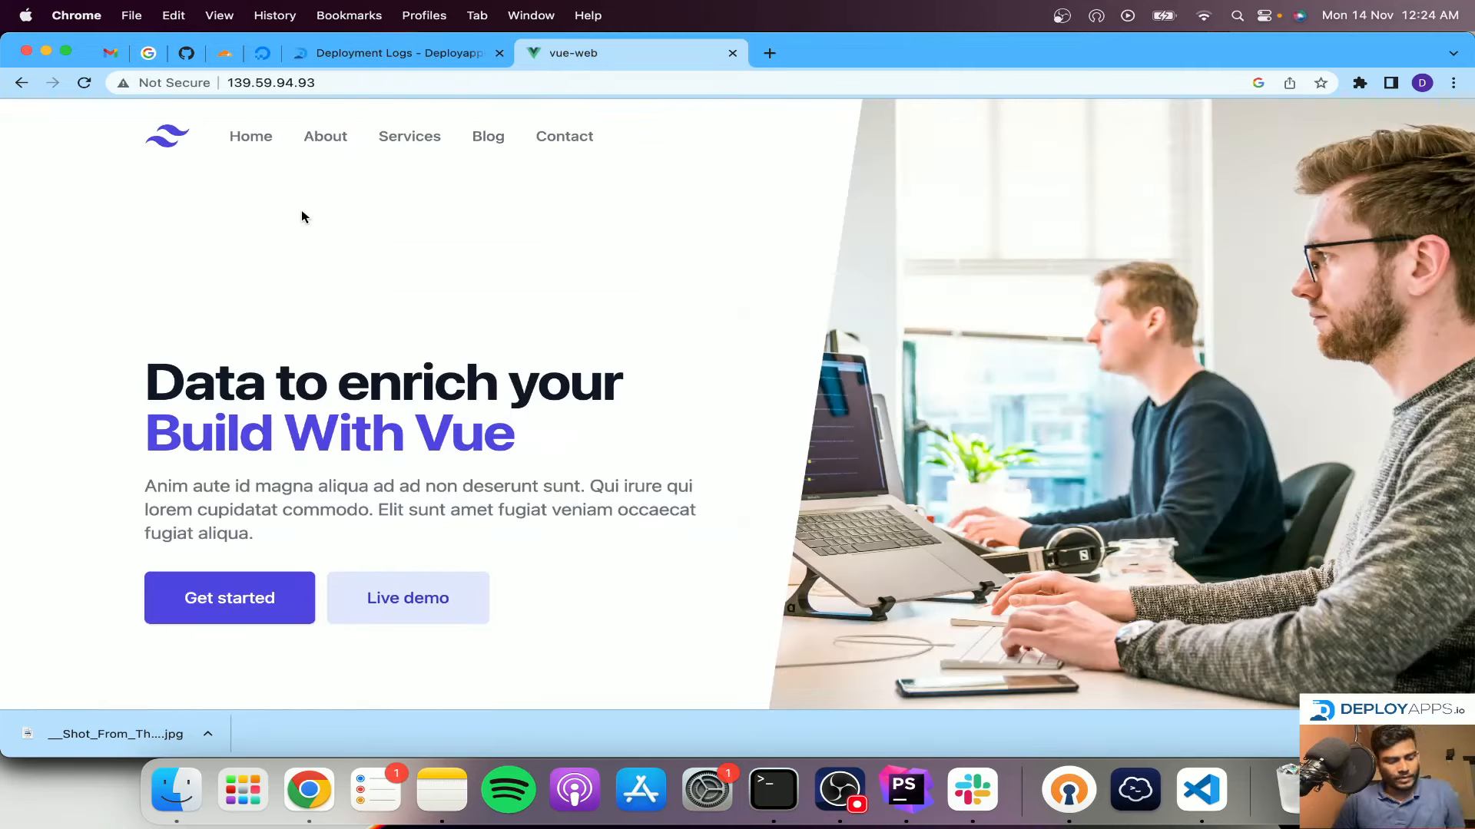
pyautogui.press('super+r')
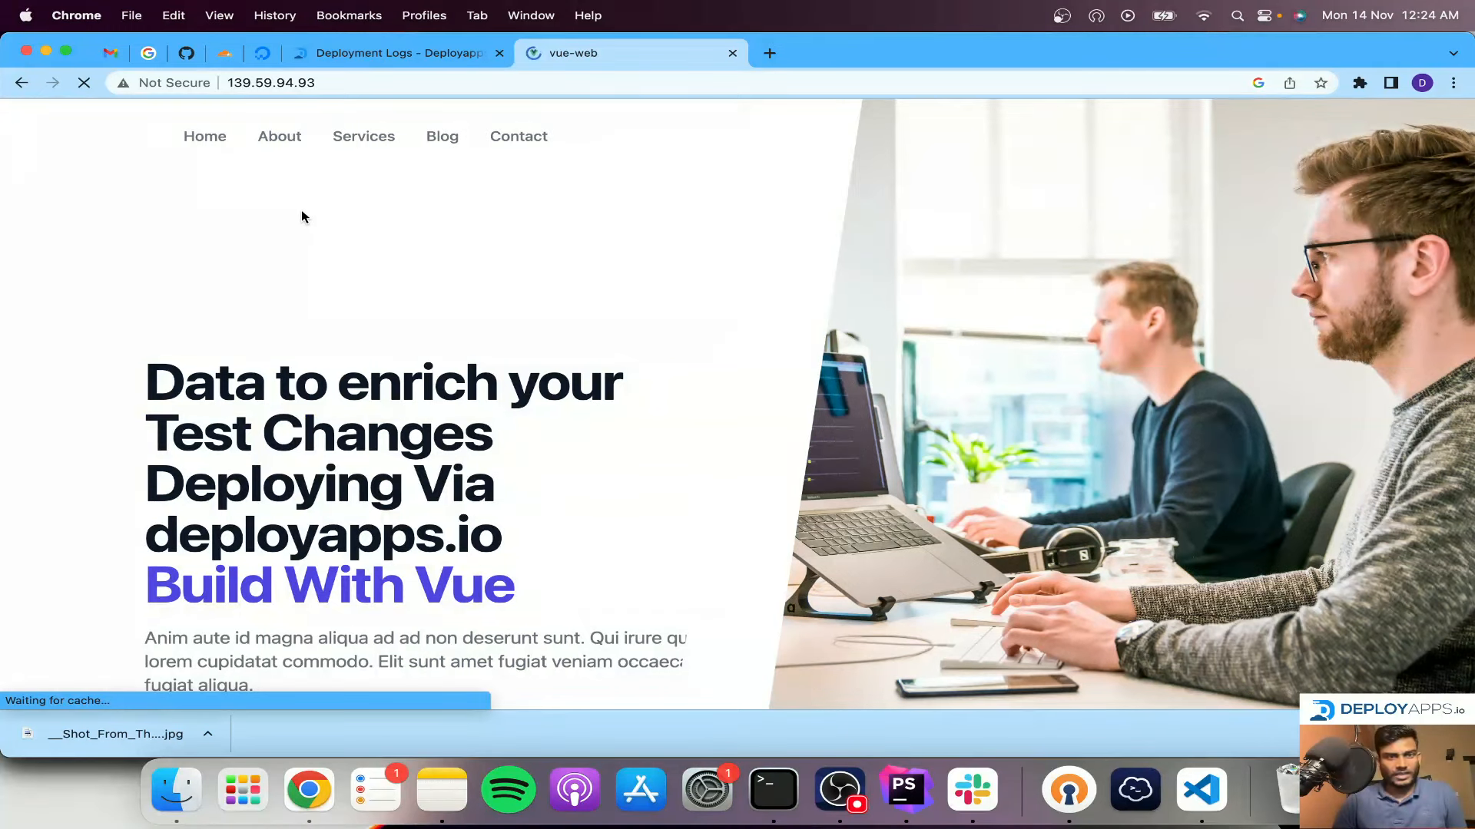
pyautogui.moveTo(148, 386); pyautogui.dragTo(514, 524)
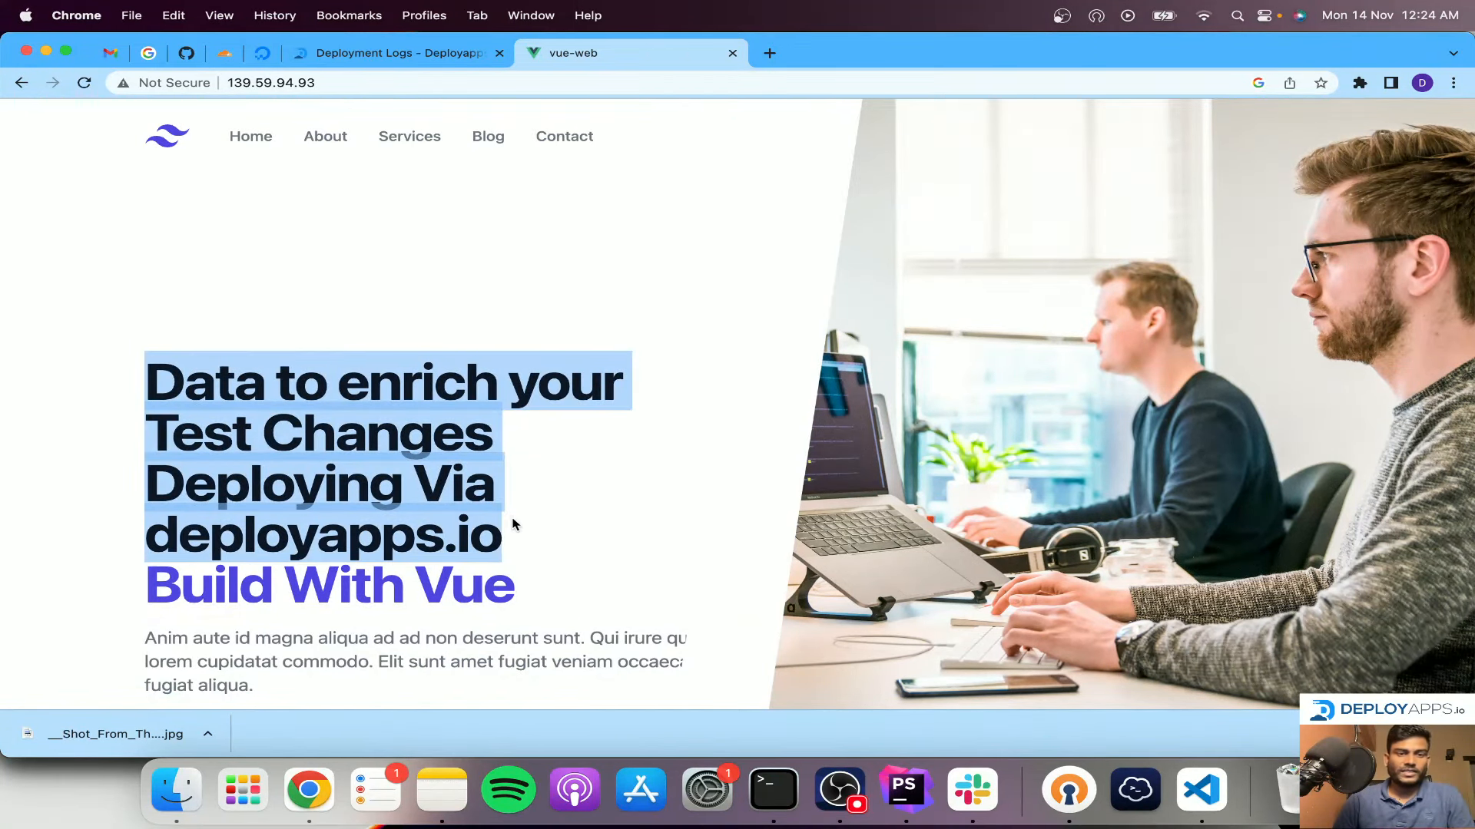
# Go back to the DeployApps deployment pipelines list and open Vue Latest - Pipeline for editing.
pyautogui.click(361, 53)
pyautogui.scroll(8, 820, 292)
pyautogui.scroll(7, 819, 292)
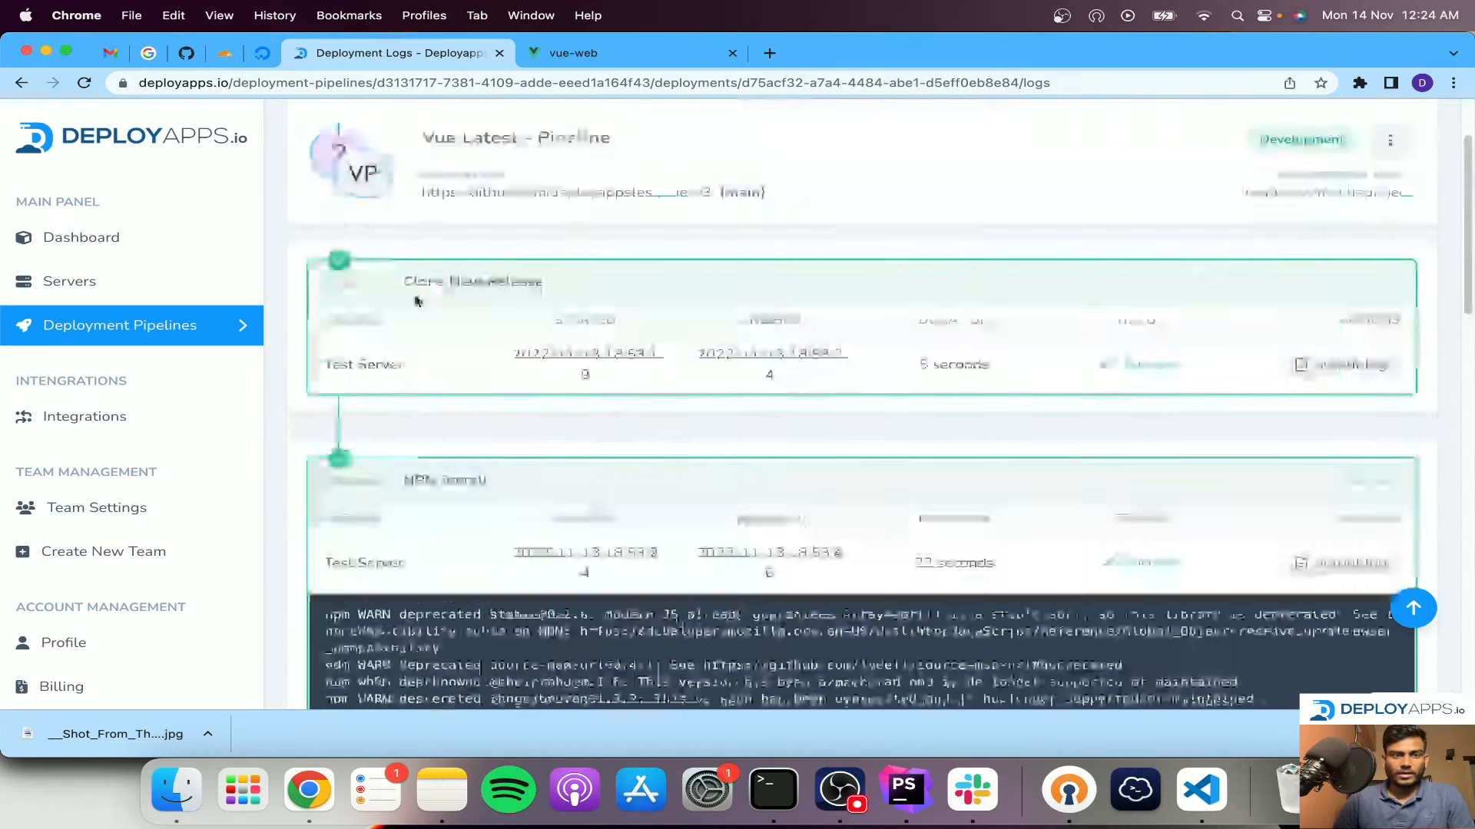
pyautogui.click(198, 327)
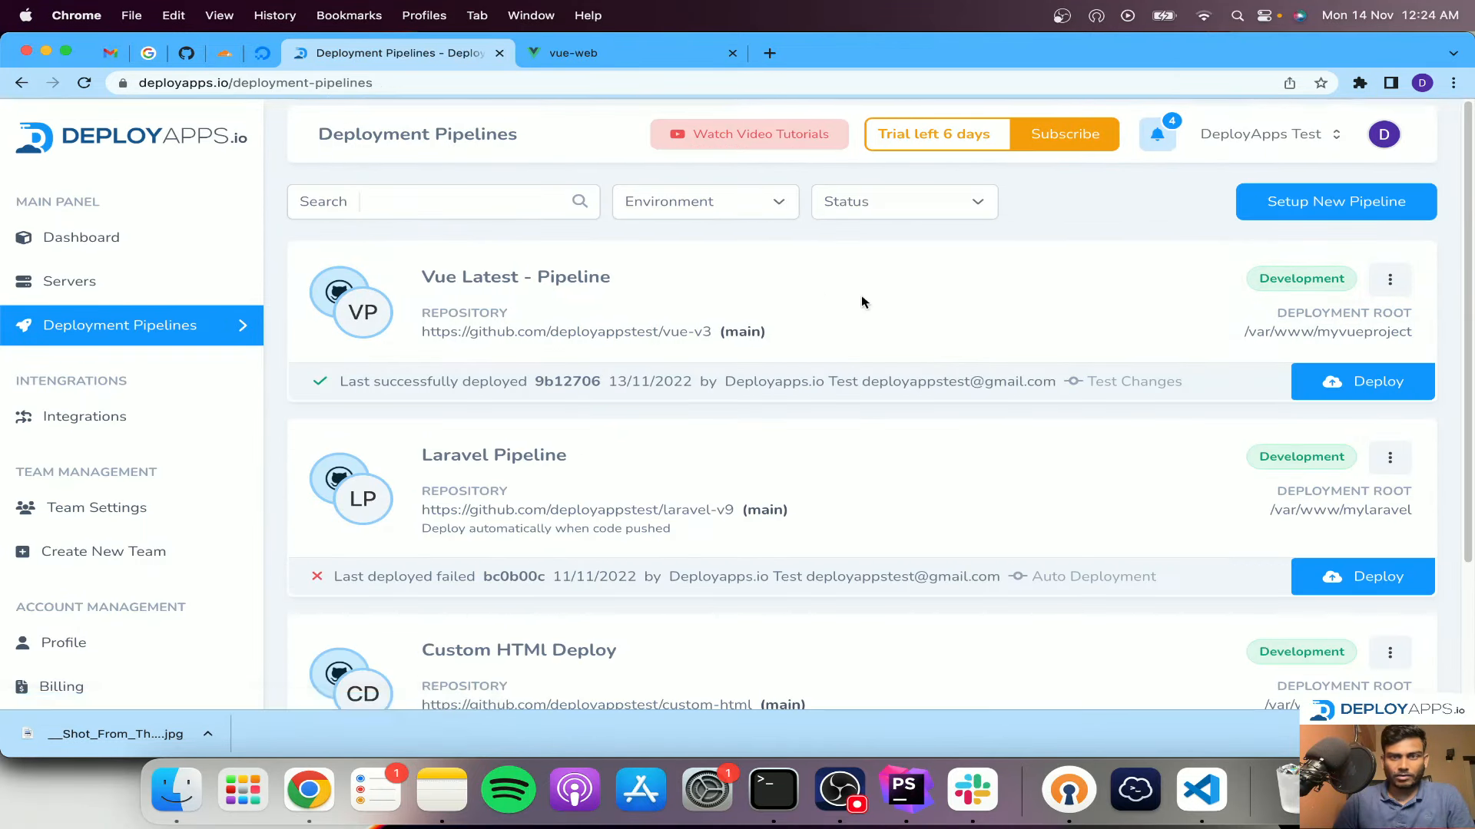
pyautogui.click(1389, 279)
pyautogui.click(1191, 449)
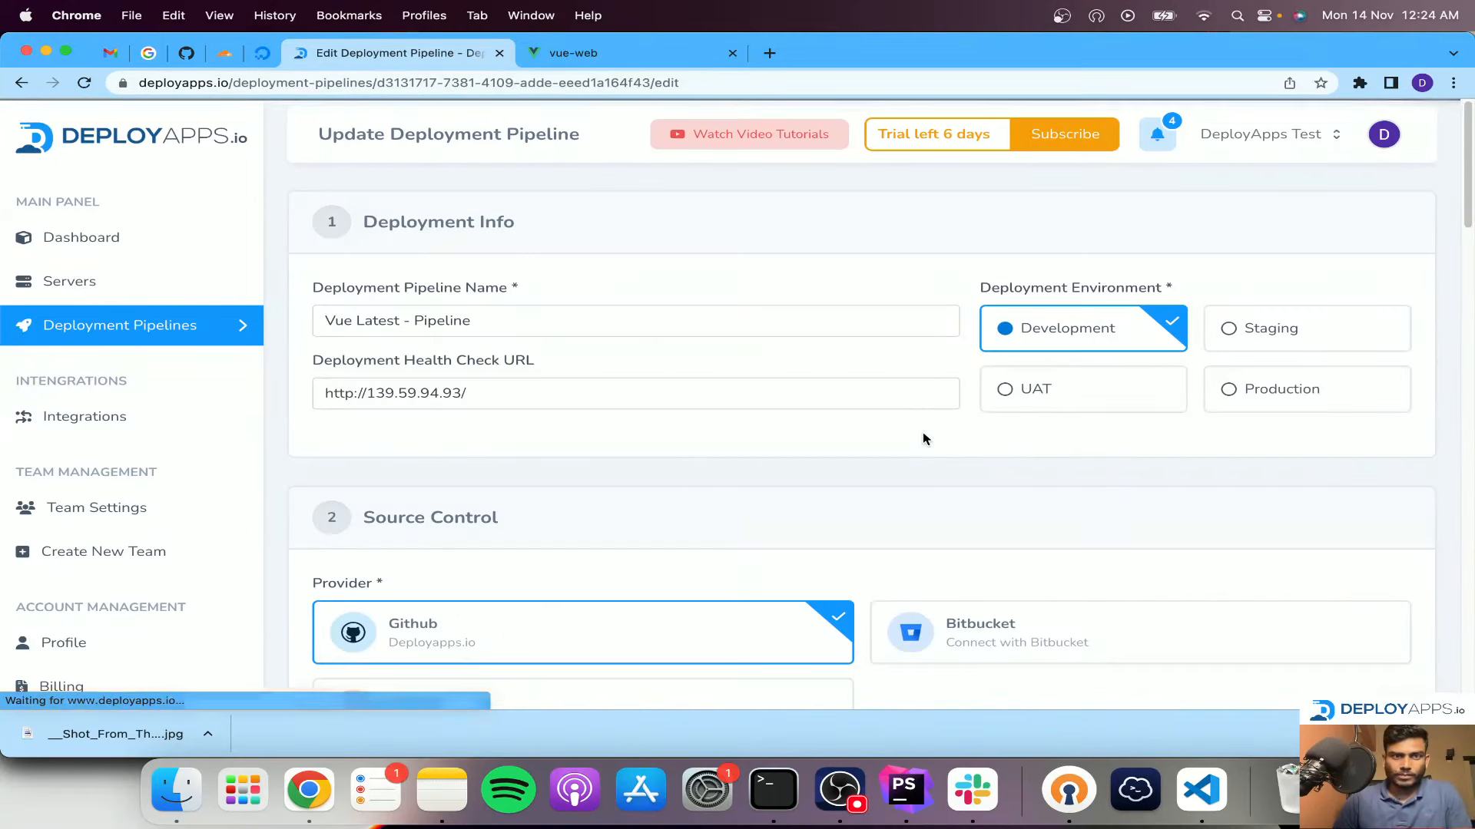
# Enable Deploy When Code Pushed for the vue-v3 repository's main branch and save the pipeline update.
pyautogui.scroll(-4, 522, 430)
pyautogui.scroll(-4, 465, 443)
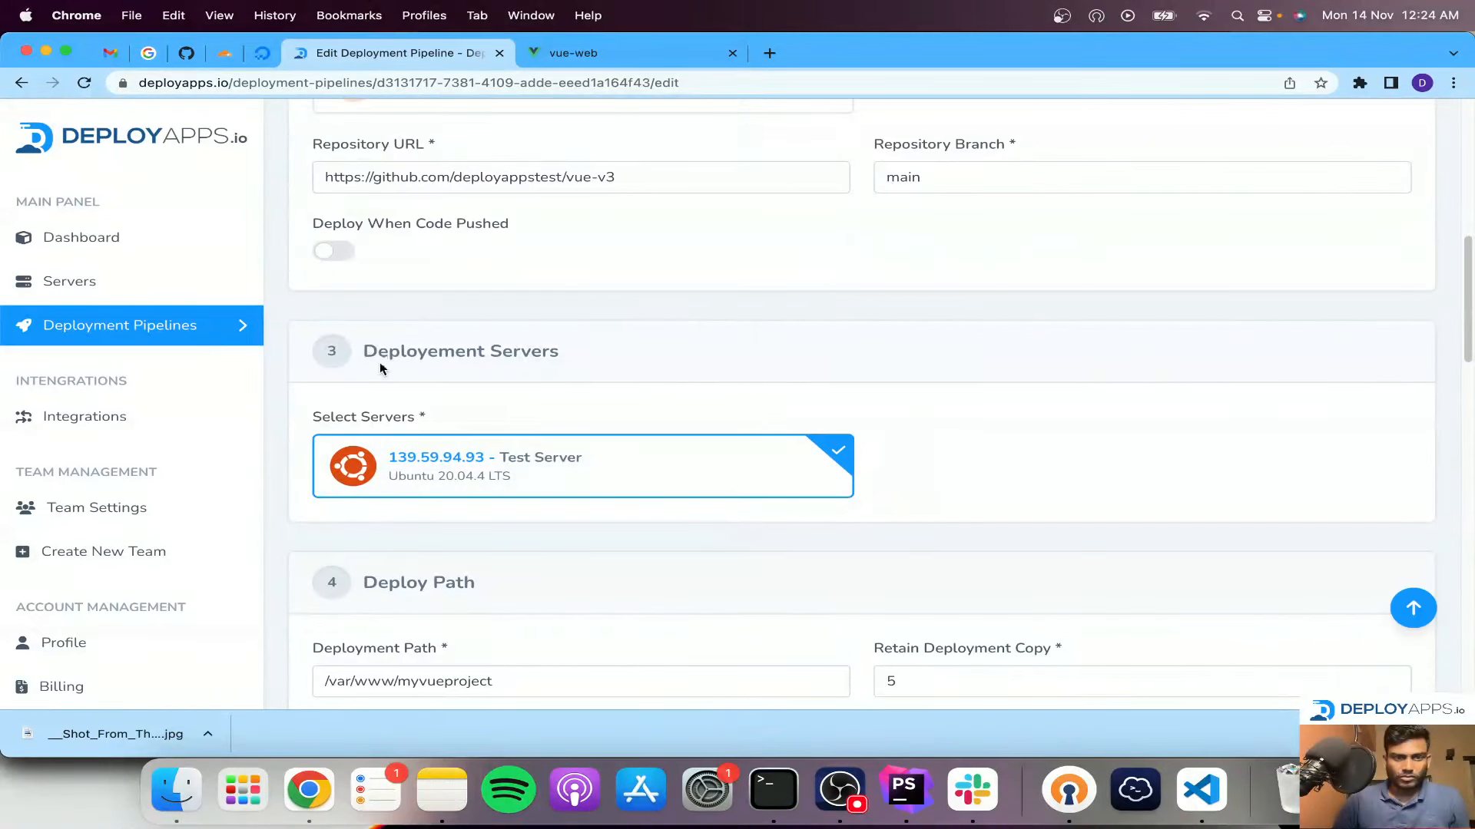
pyautogui.click(331, 252)
pyautogui.scroll(-15, 629, 395)
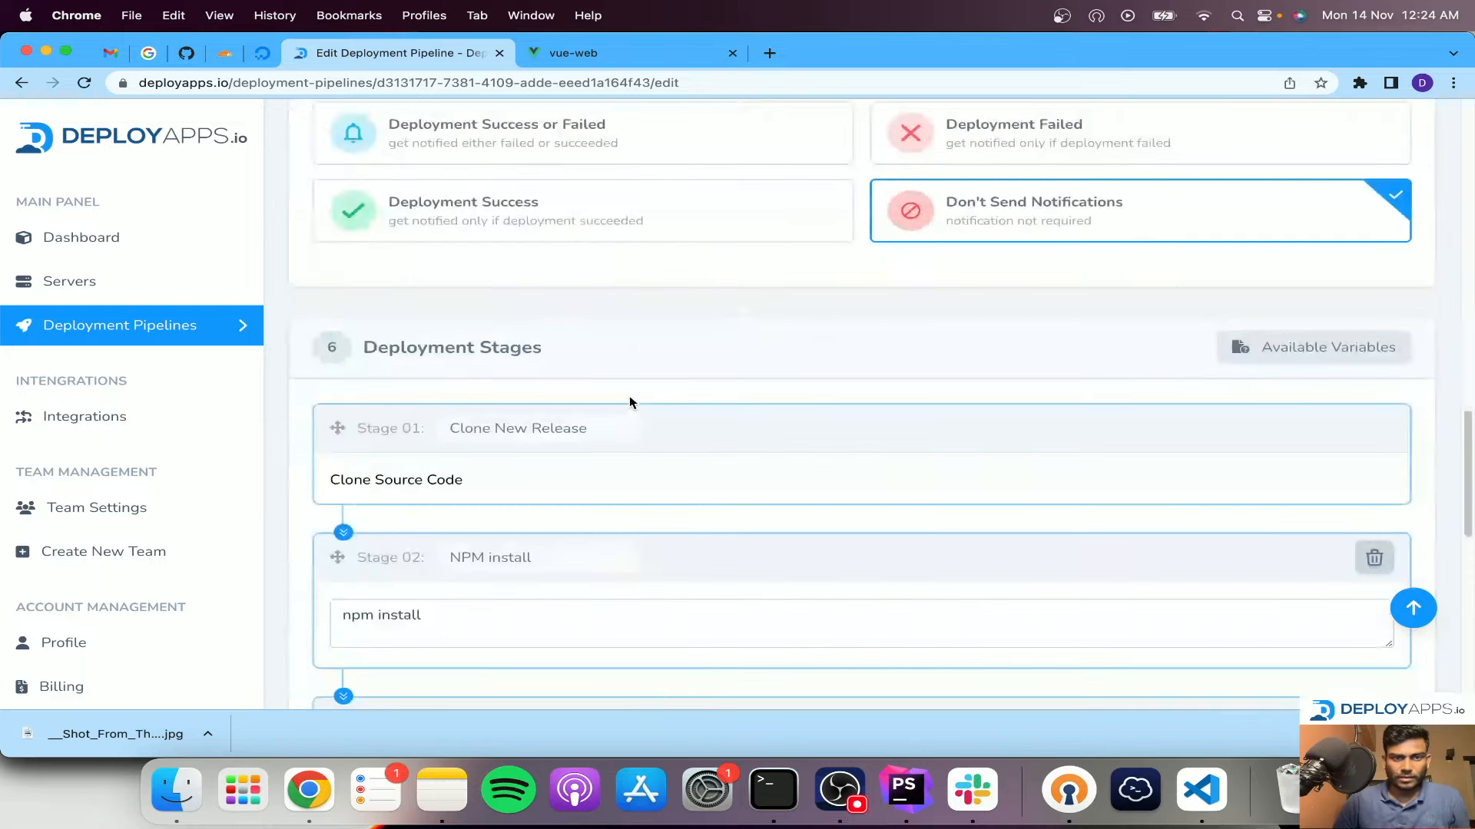
pyautogui.click(1320, 636)
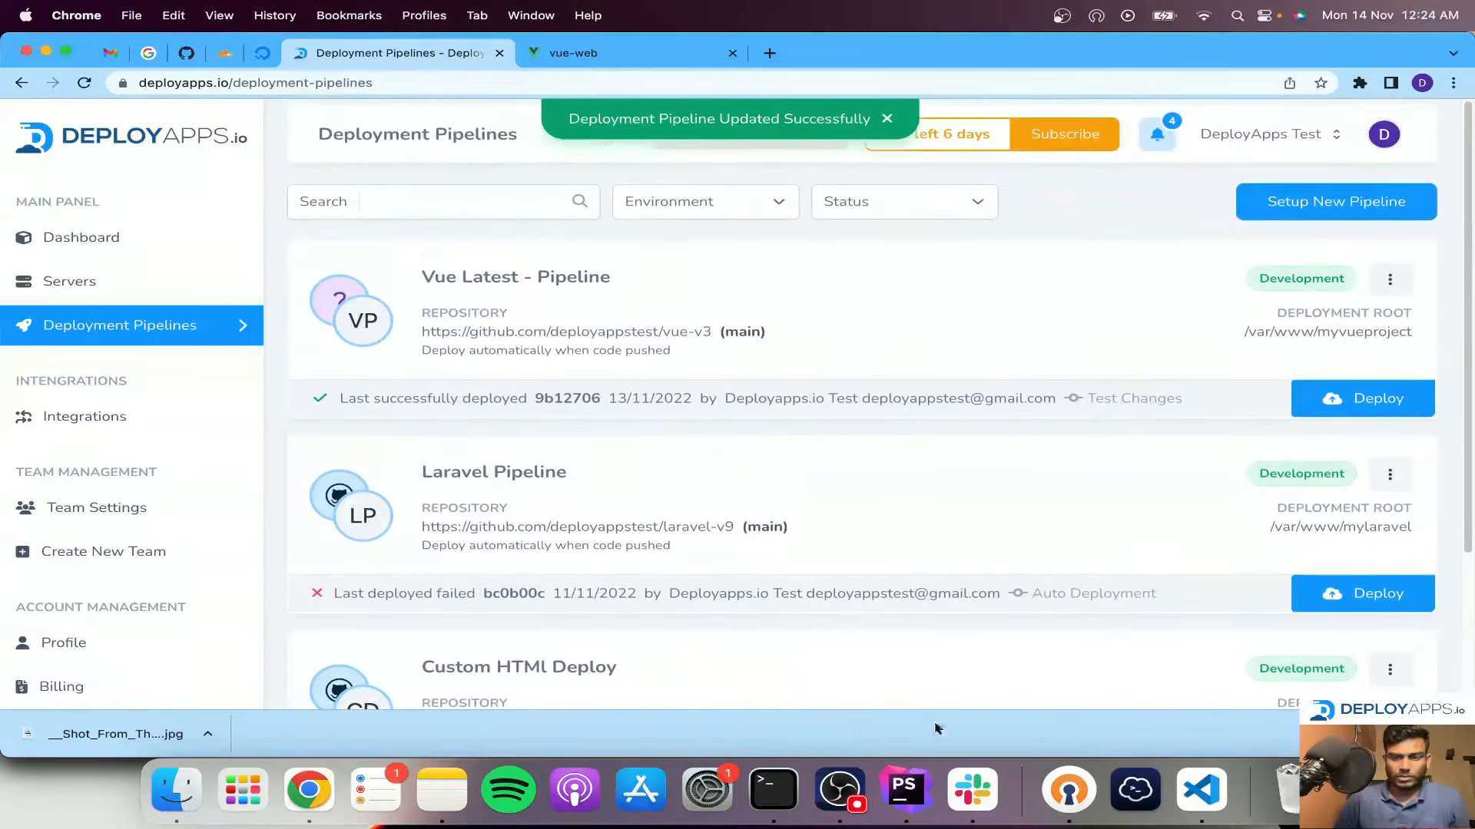
# Switch to PhpStorm and replace "Test Changes Deploying Via deployapps.io" in the Home.vue heading with "- Auto Deploy".
pyautogui.click(902, 791)
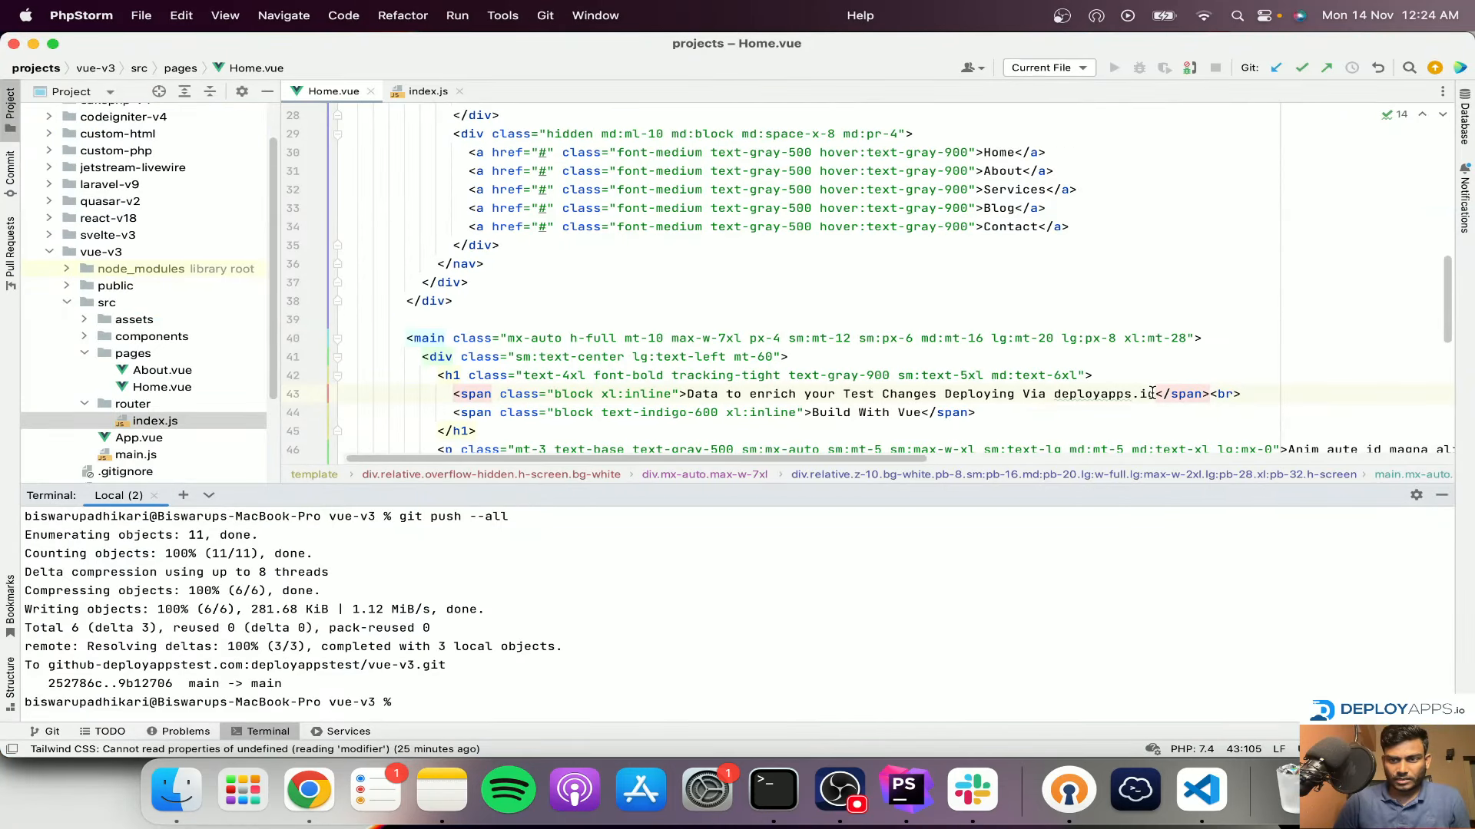
pyautogui.keyDown('shift'); pyautogui.click(840, 394); pyautogui.keyUp('shift')
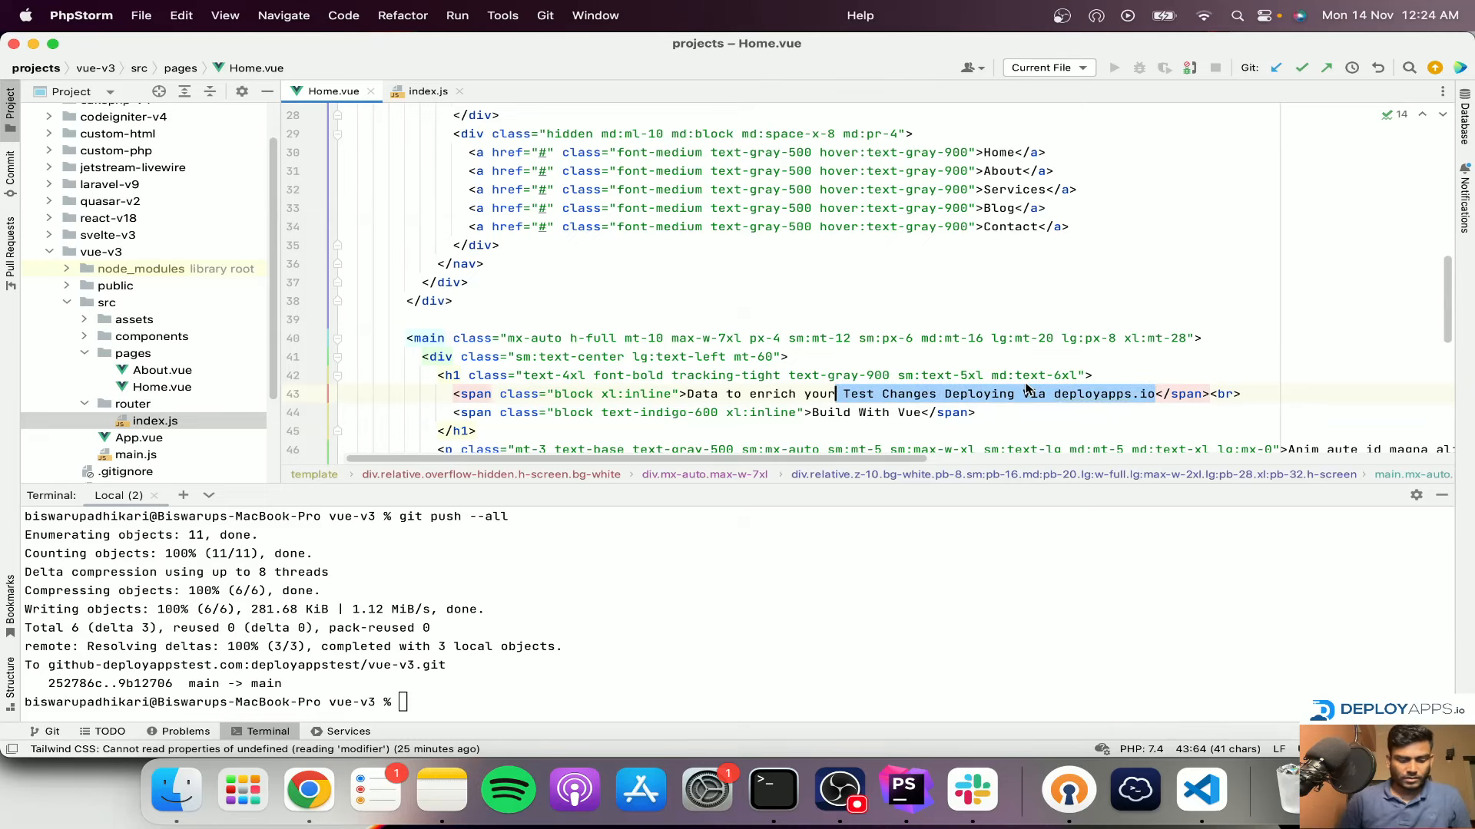
pyautogui.write('- Auto D')
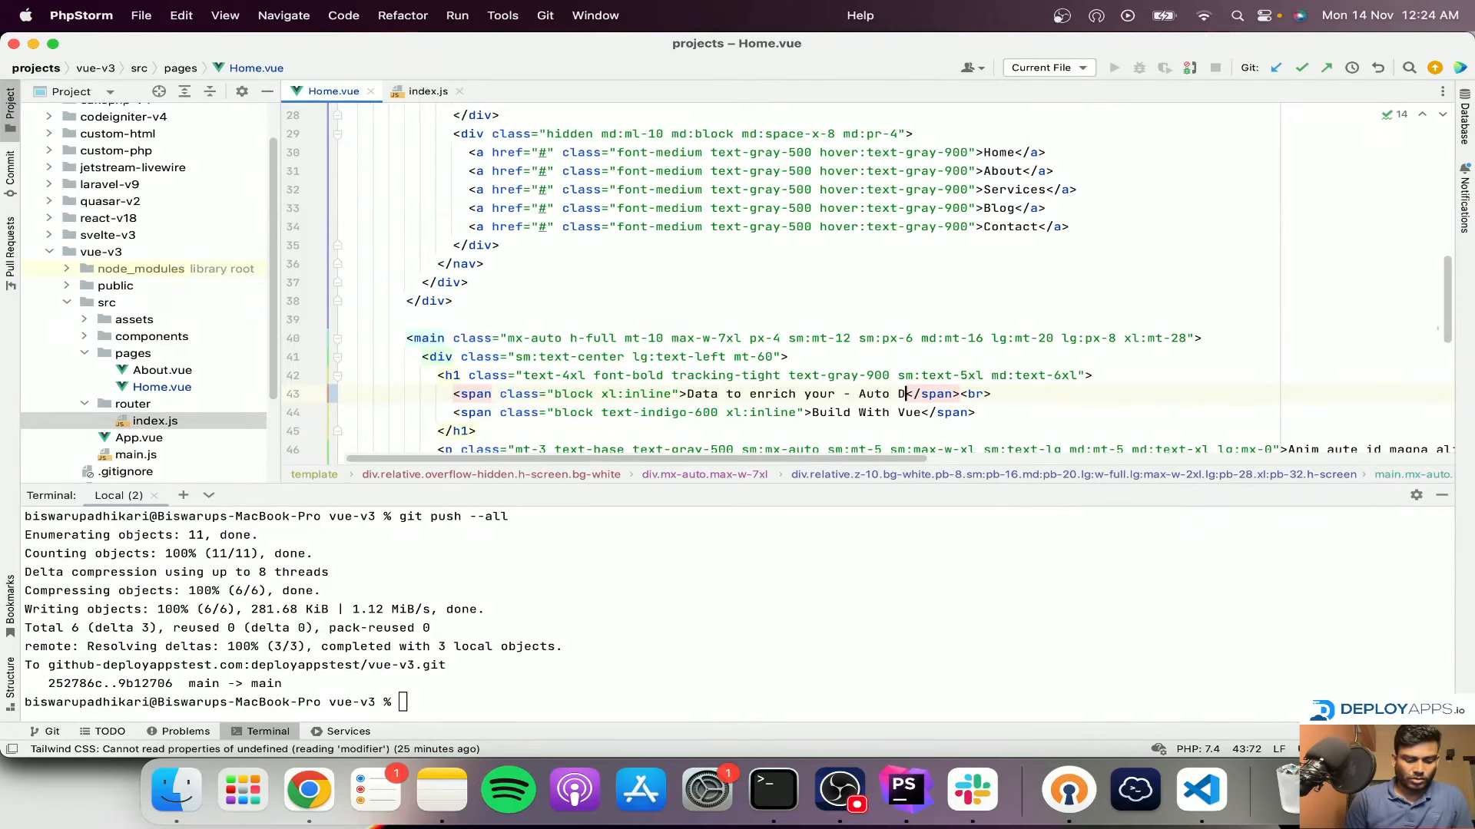
pyautogui.write('eploy')
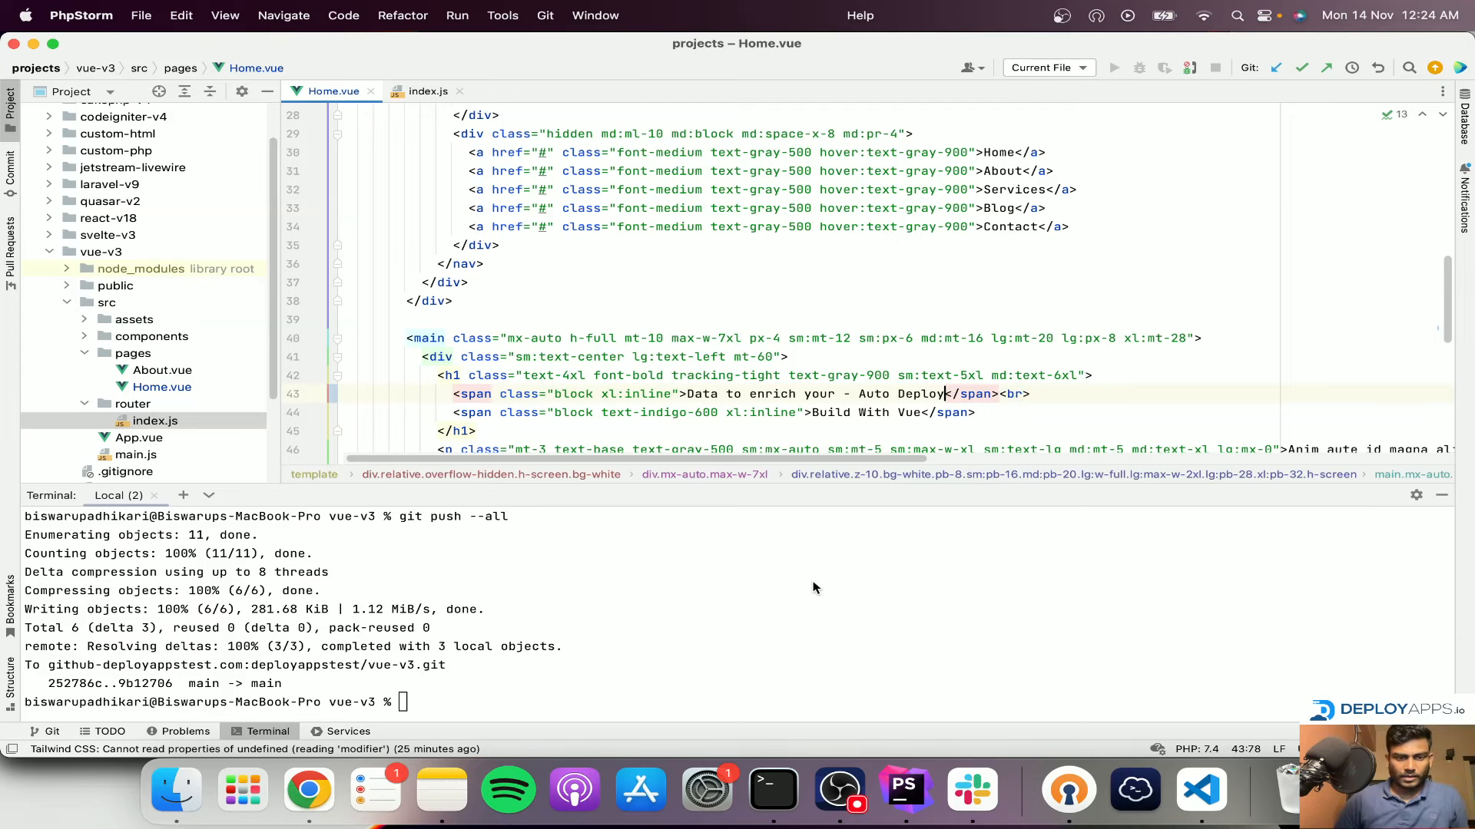
# Stage all changes of the vue-v3 project in the terminal with git add -A.
pyautogui.doubleClick(776, 592)
pyautogui.press('Up')
pyautogui.press('Up')
pyautogui.press('Up')
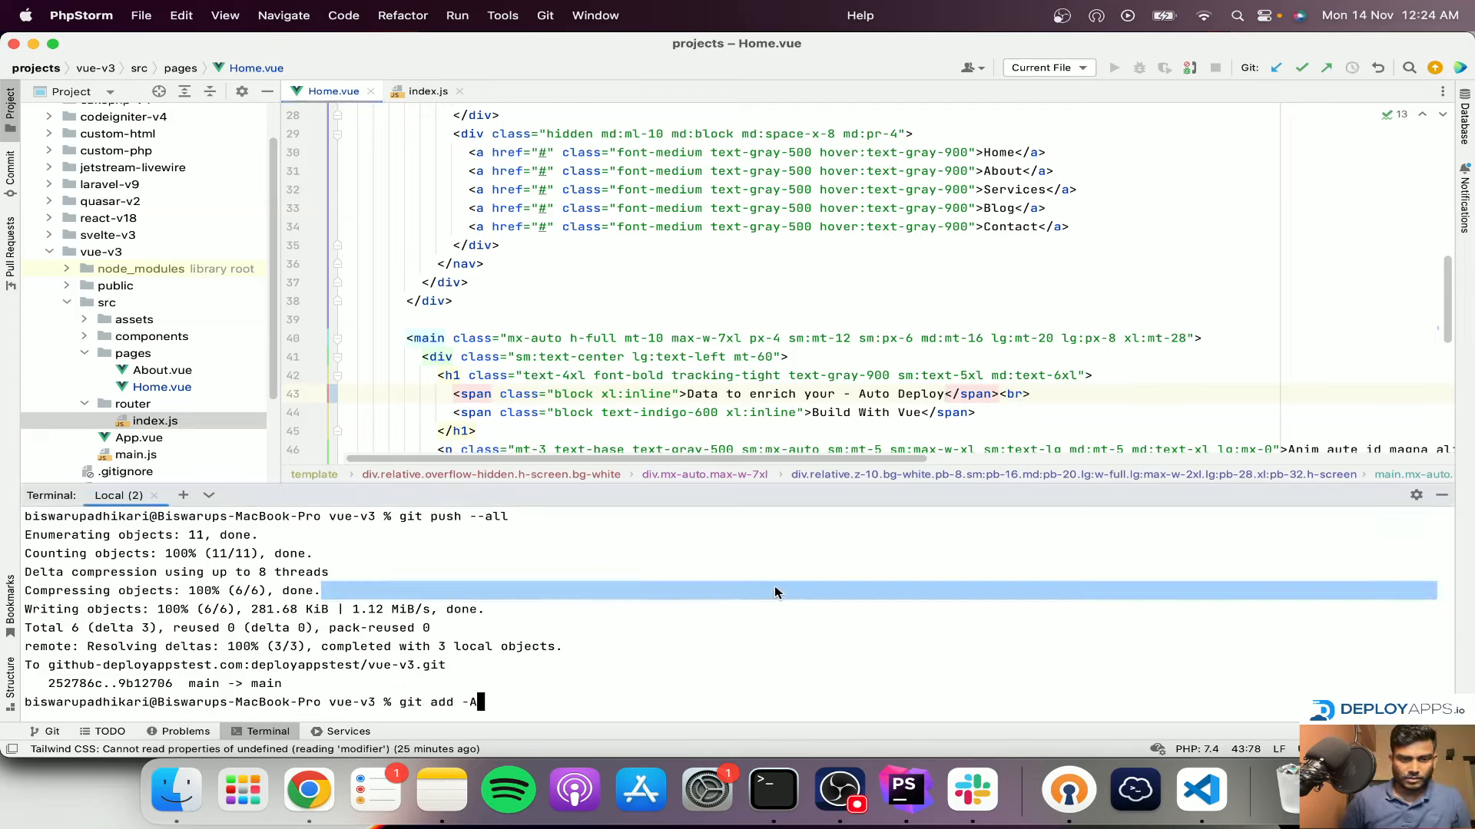
pyautogui.press('Return')
# Commit the staged heading change with the message "Auto Deploy".
pyautogui.press('Up')
pyautogui.press('Up')
pyautogui.press('Up')
pyautogui.press('Left')
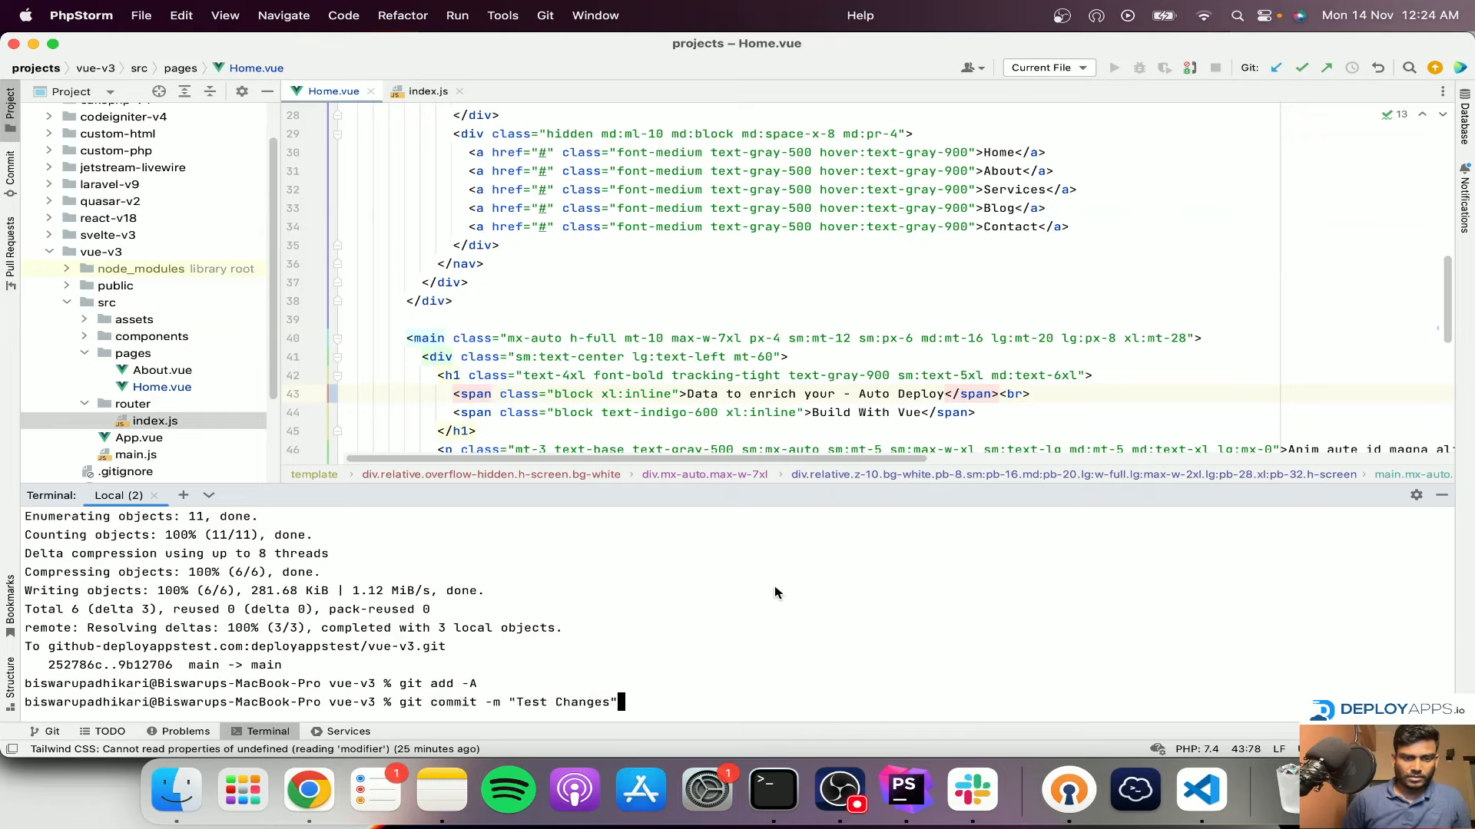
pyautogui.press('BackSpace')
pyautogui.press('BackSpace')
pyautogui.press('BackSpace')
pyautogui.press('BackSpace')
pyautogui.press('BackSpace')
pyautogui.press('BackSpace')
pyautogui.press('BackSpace')
pyautogui.press('BackSpace')
pyautogui.press('BackSpace')
pyautogui.press('BackSpace')
pyautogui.press('BackSpace')
pyautogui.press('BackSpace')
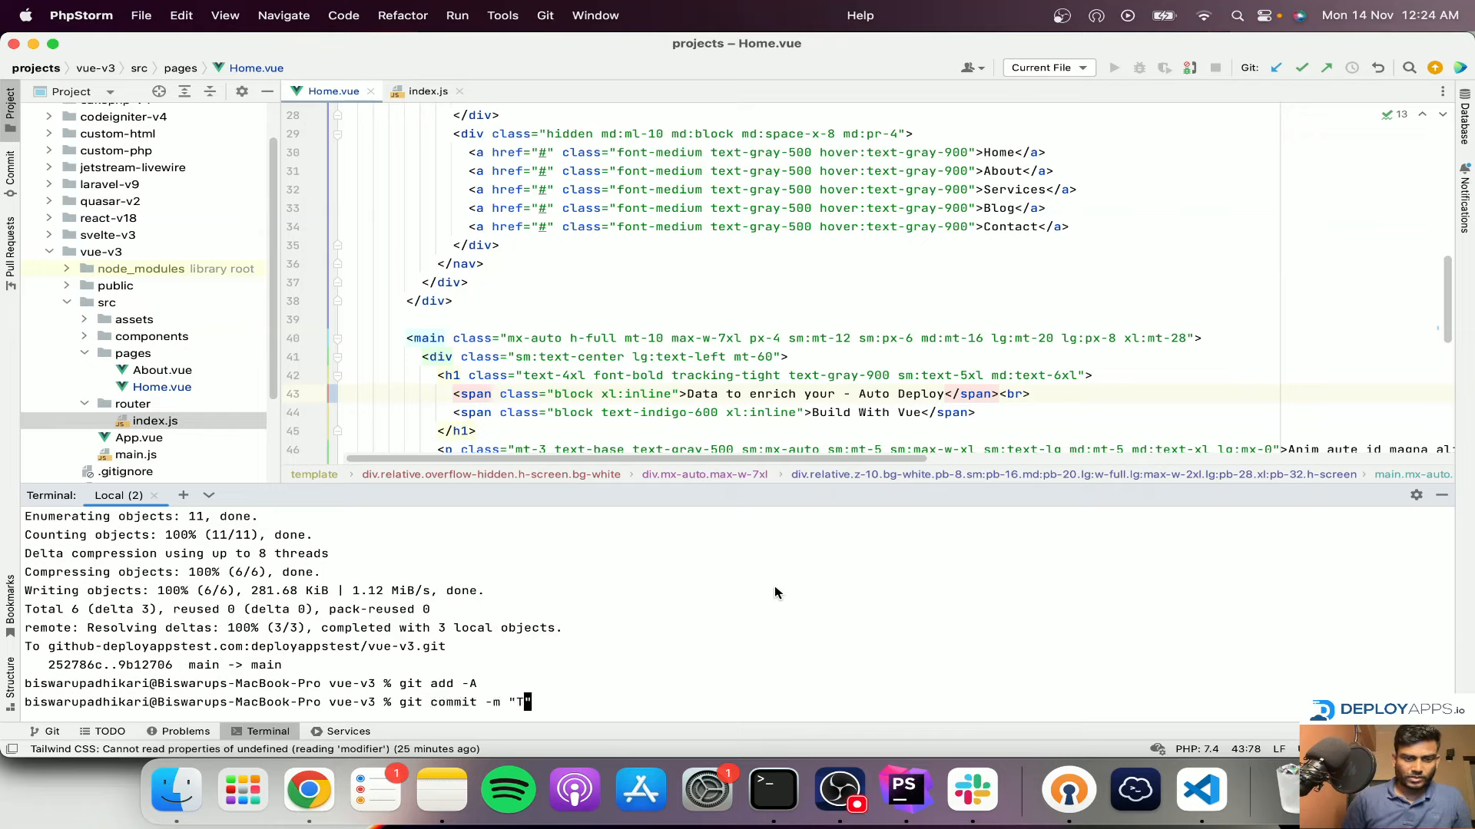
pyautogui.write('Auo')
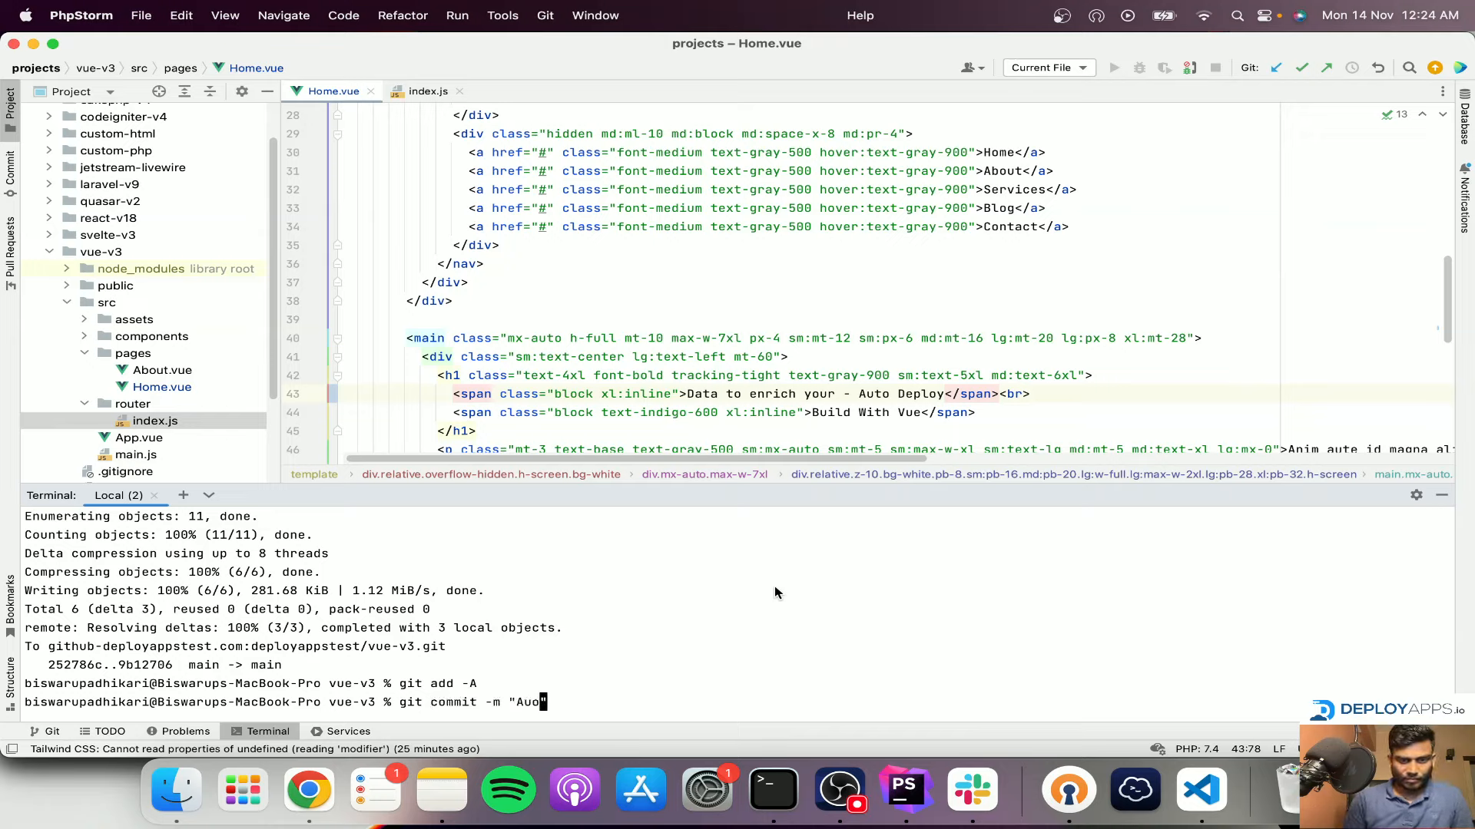
pyautogui.press('BackSpace')
pyautogui.write('to')
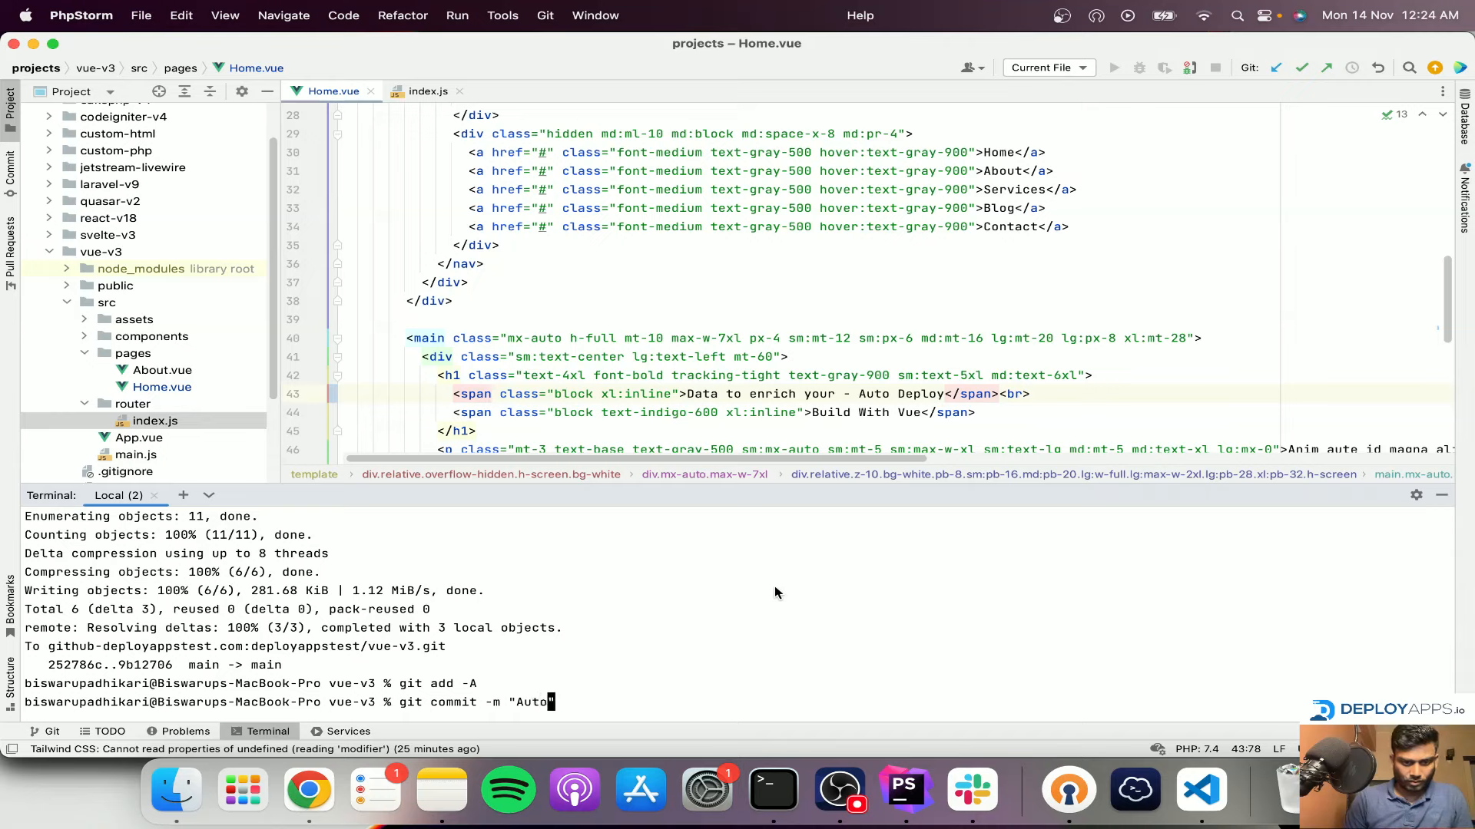
pyautogui.write(' Depl')
pyautogui.write('oy')
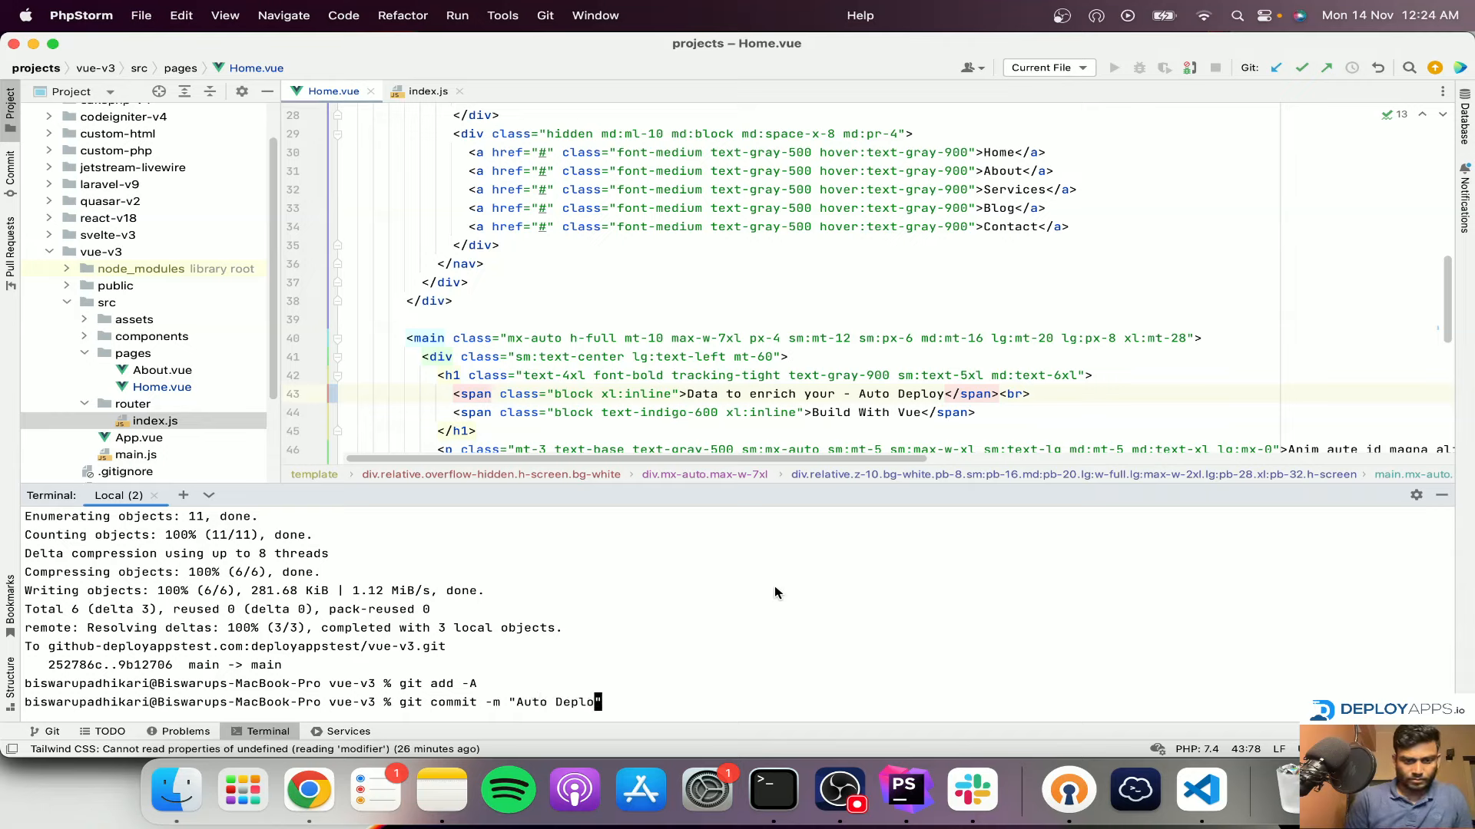
pyautogui.press('Return')
# Push the committed Home.vue heading change to the main branch of origin from the terminal.
pyautogui.press('Up')
pyautogui.press('Up')
pyautogui.press('Up')
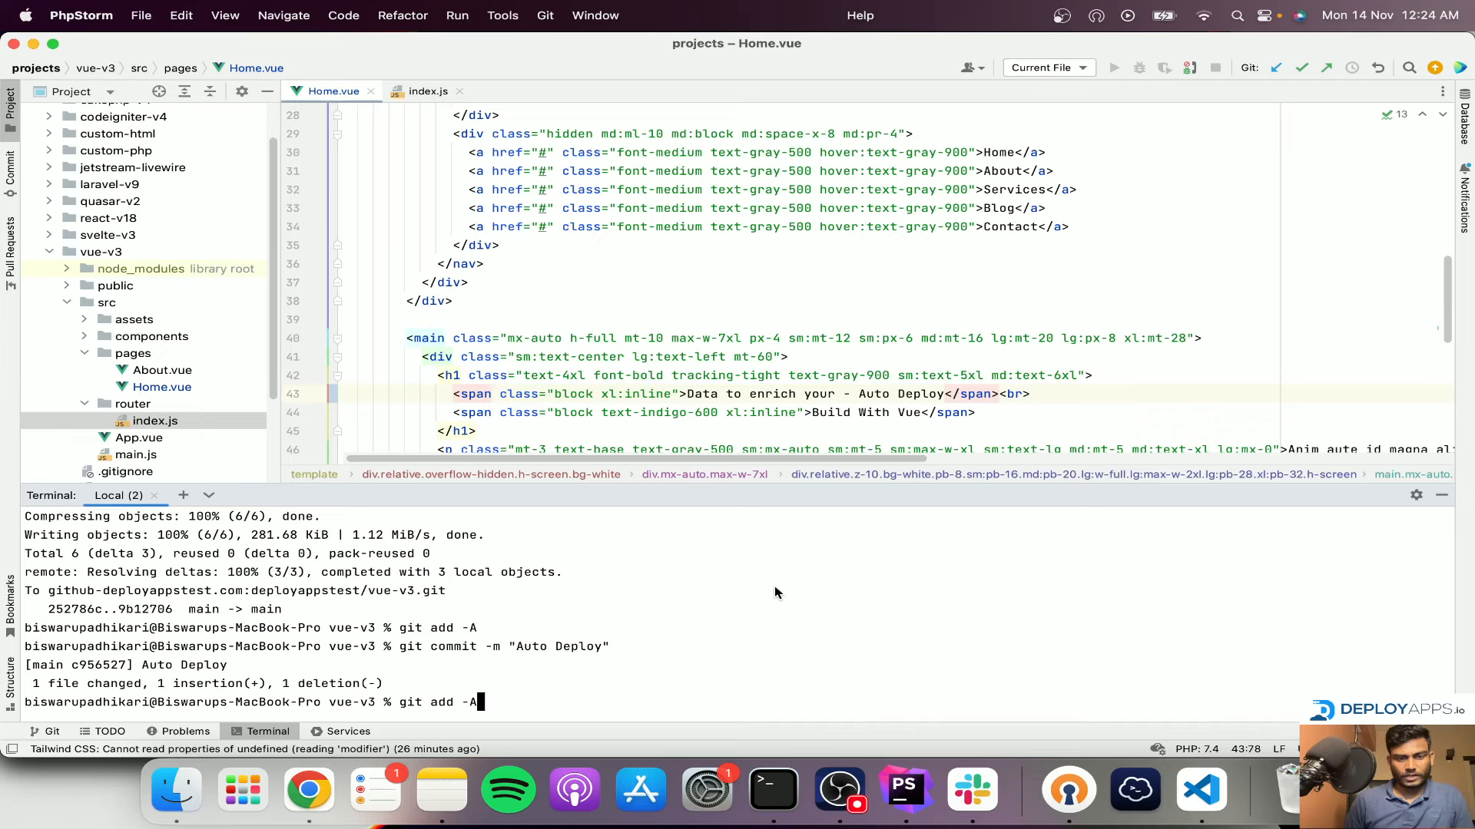
pyautogui.press('Return')
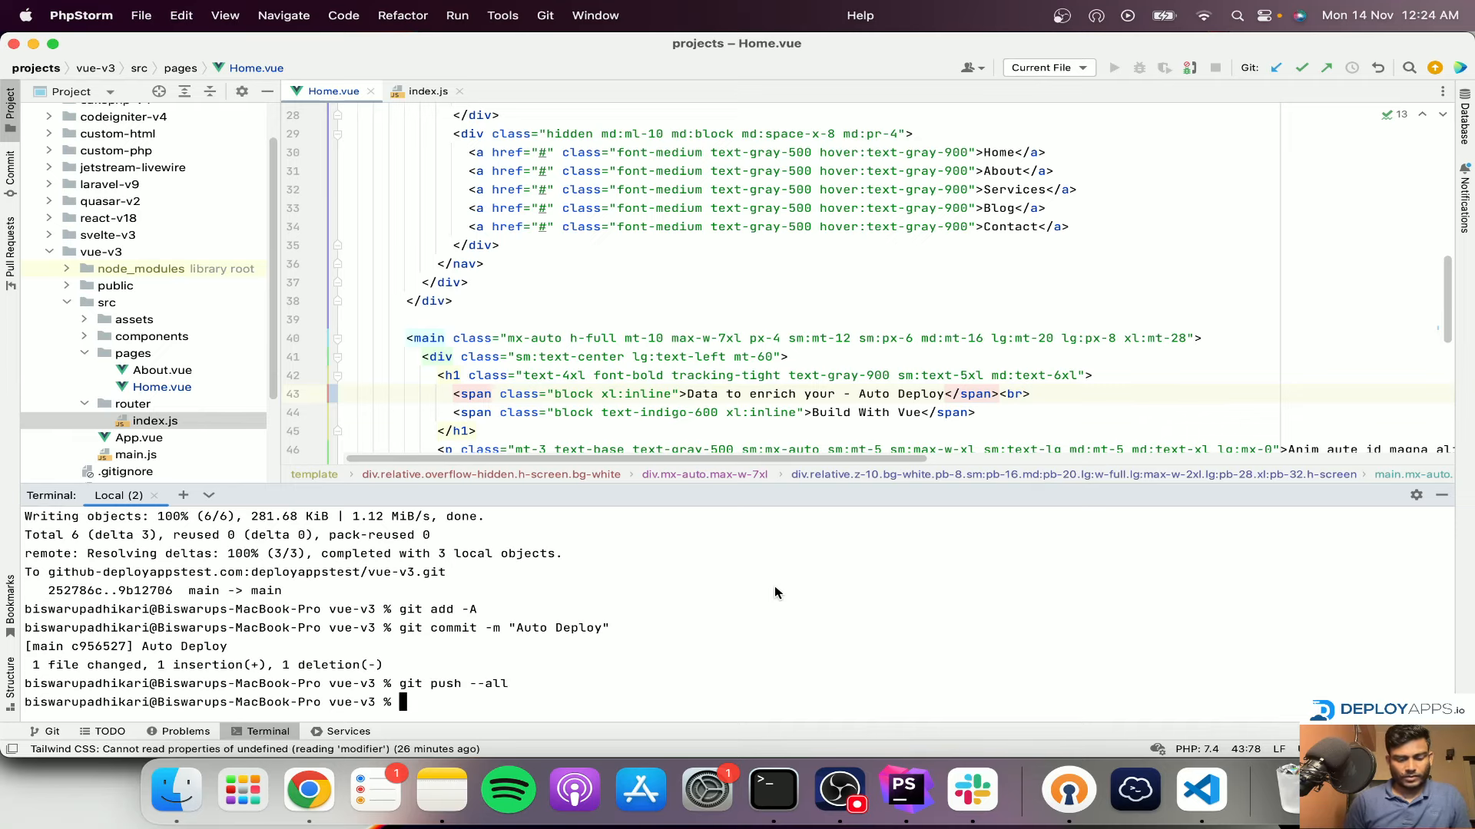
pyautogui.write('git push origin main')
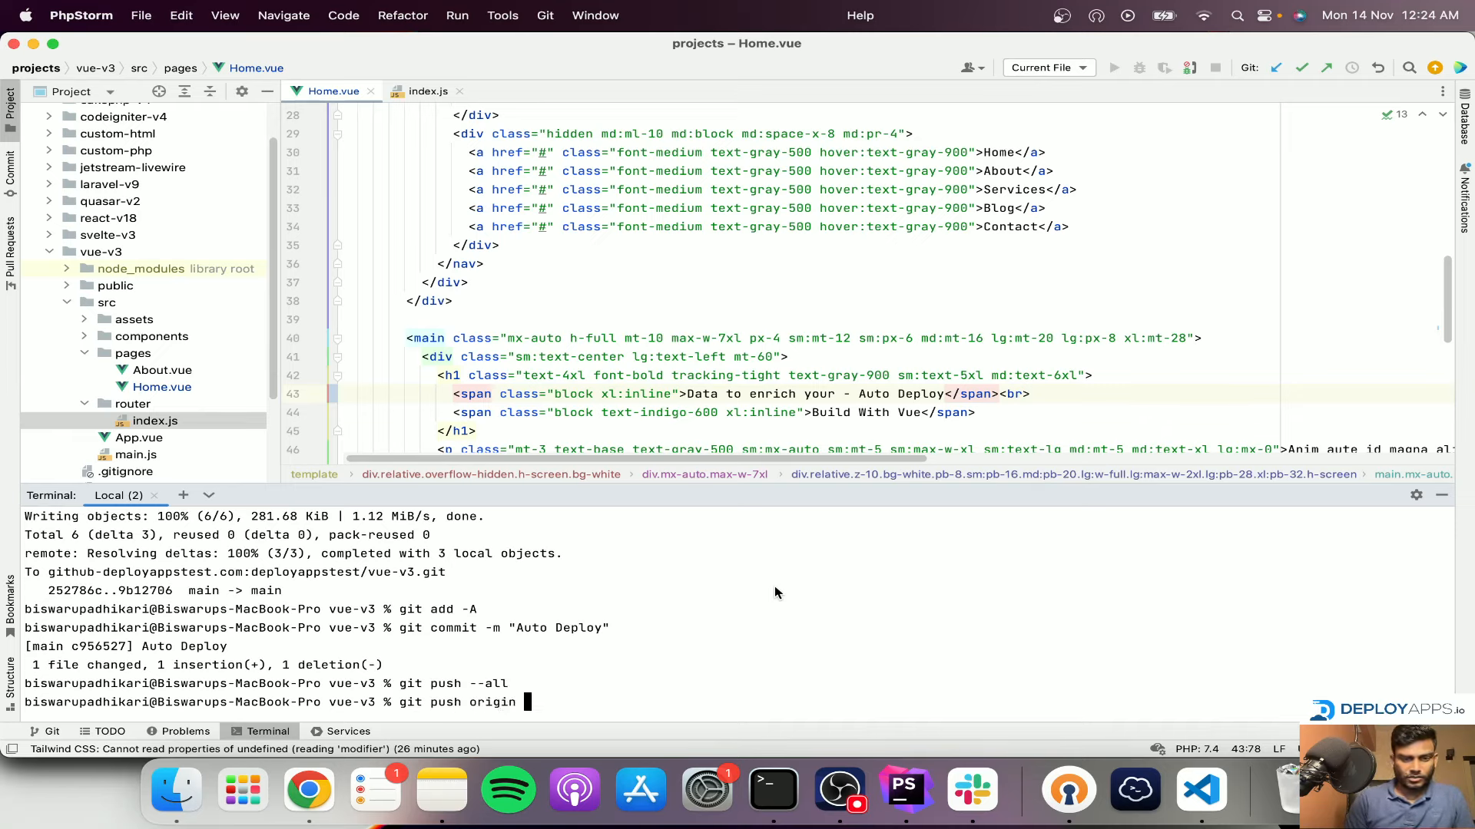
pyautogui.press('Return')
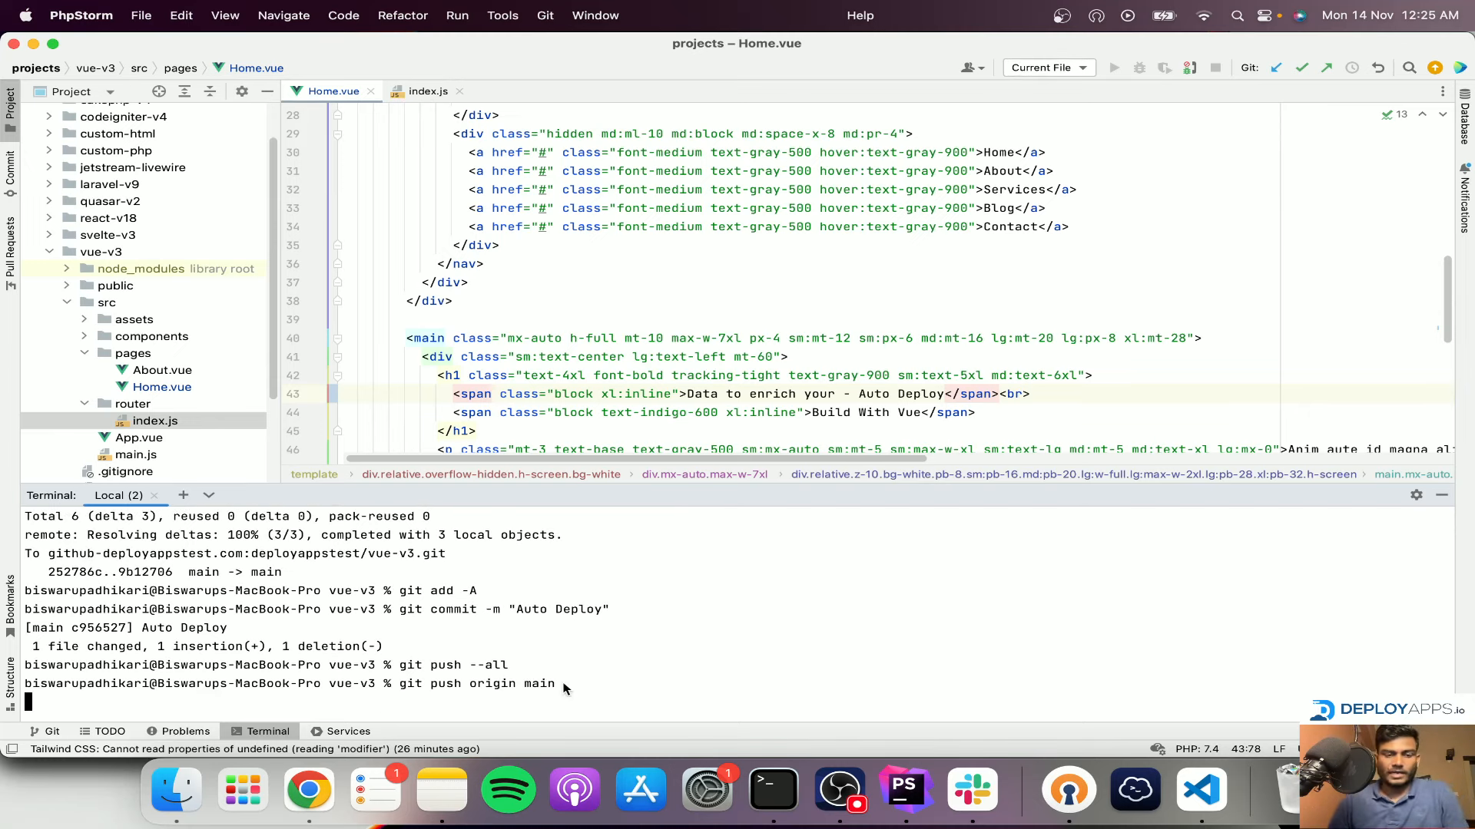
# Switch to Chrome and open the last log of Vue Latest - Pipeline to examine its deployment stages and the NPM install duration.
pyautogui.click(309, 789)
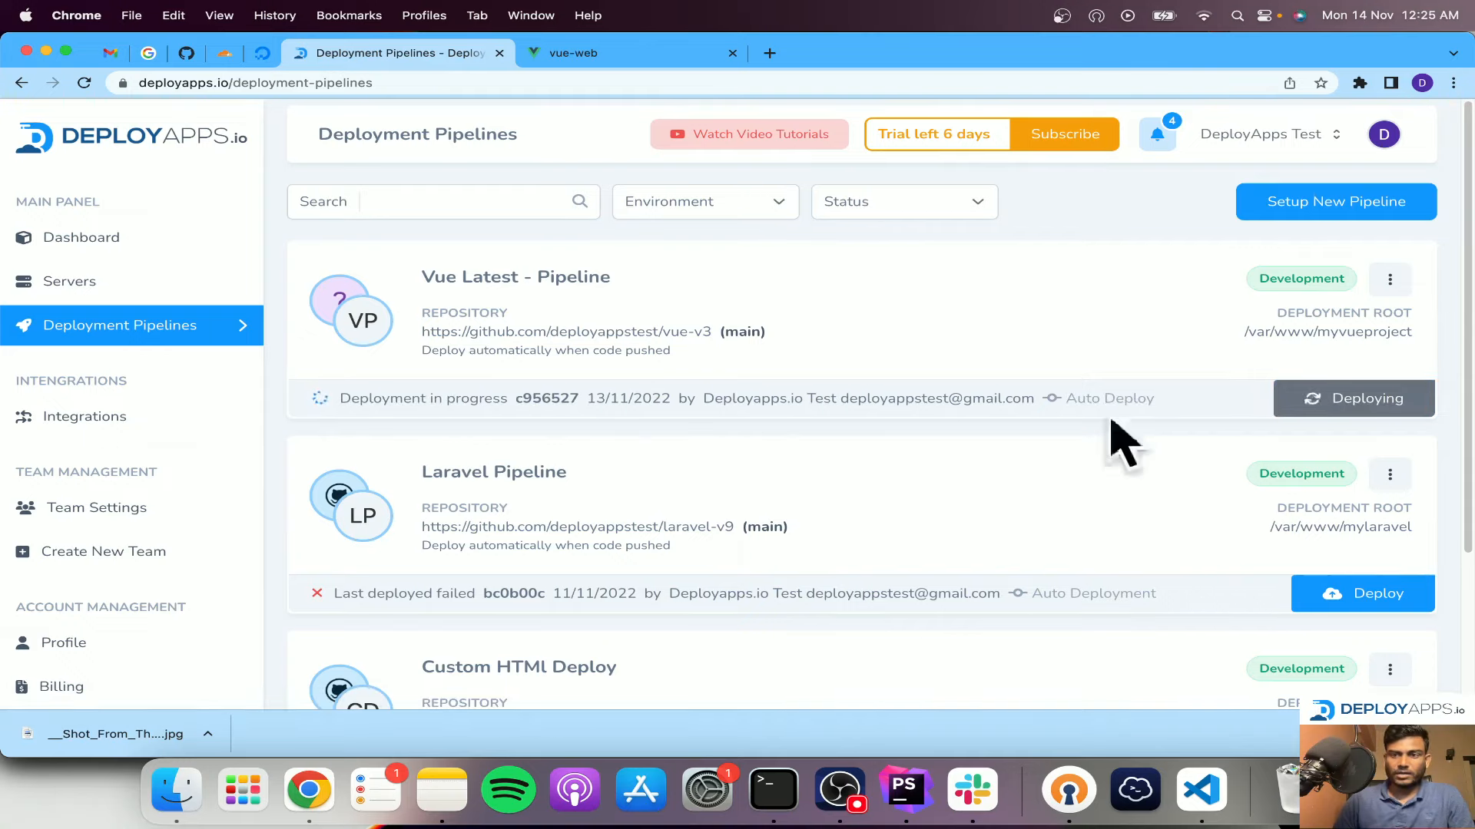
pyautogui.click(1390, 280)
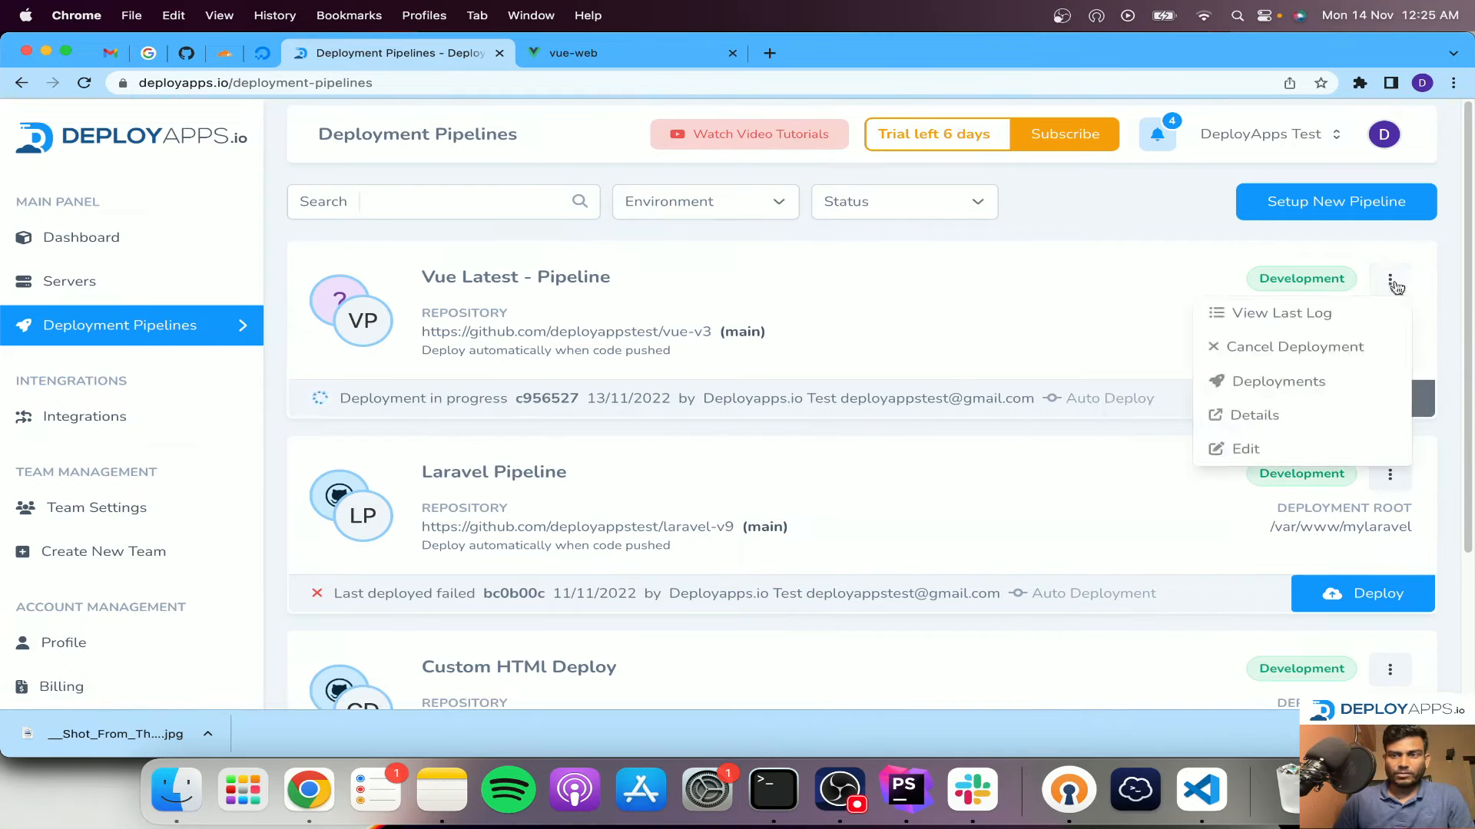
pyautogui.click(1249, 314)
pyautogui.scroll(-5, 568, 296)
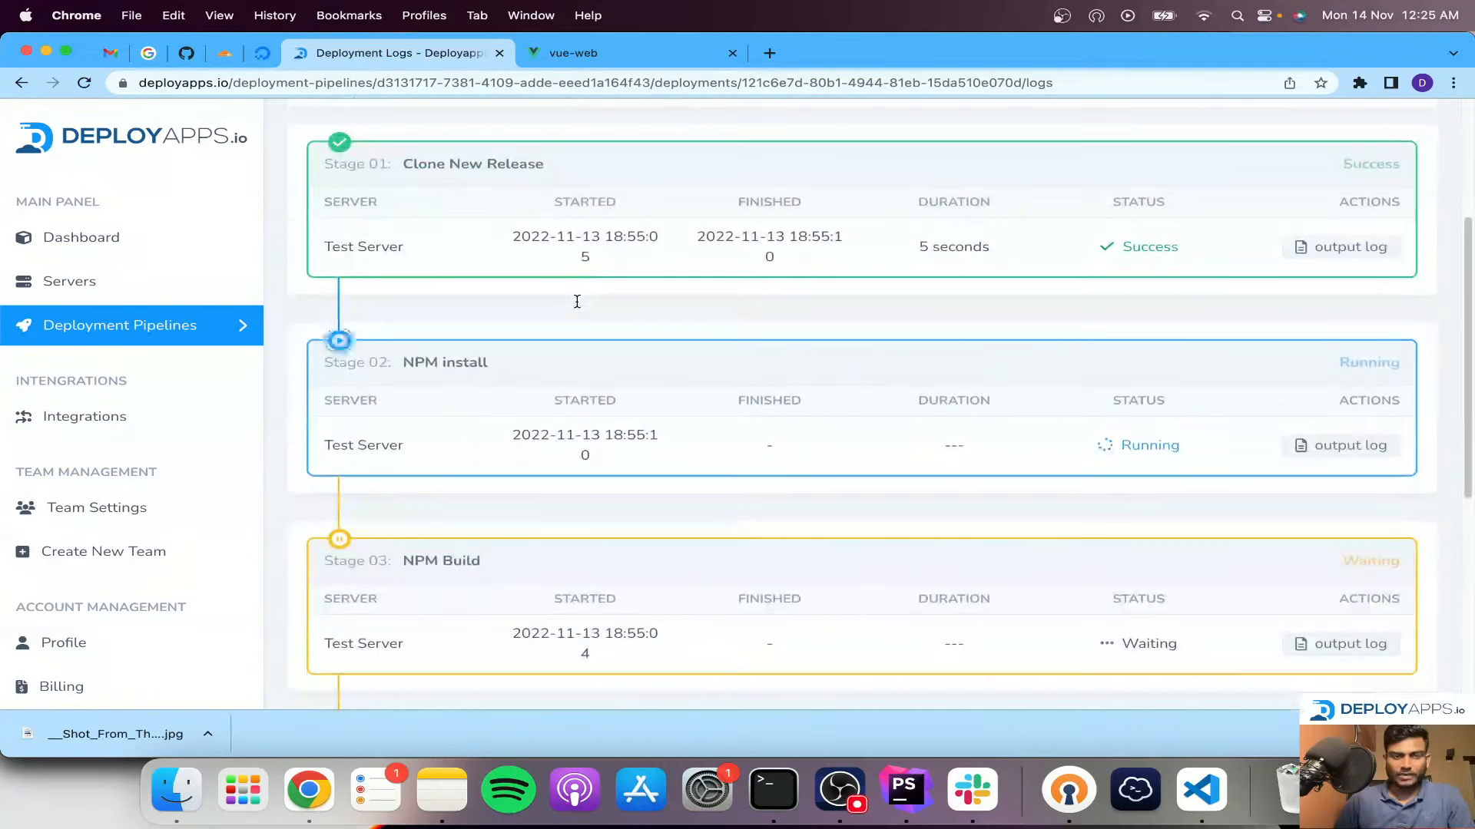
pyautogui.scroll(-3, 577, 301)
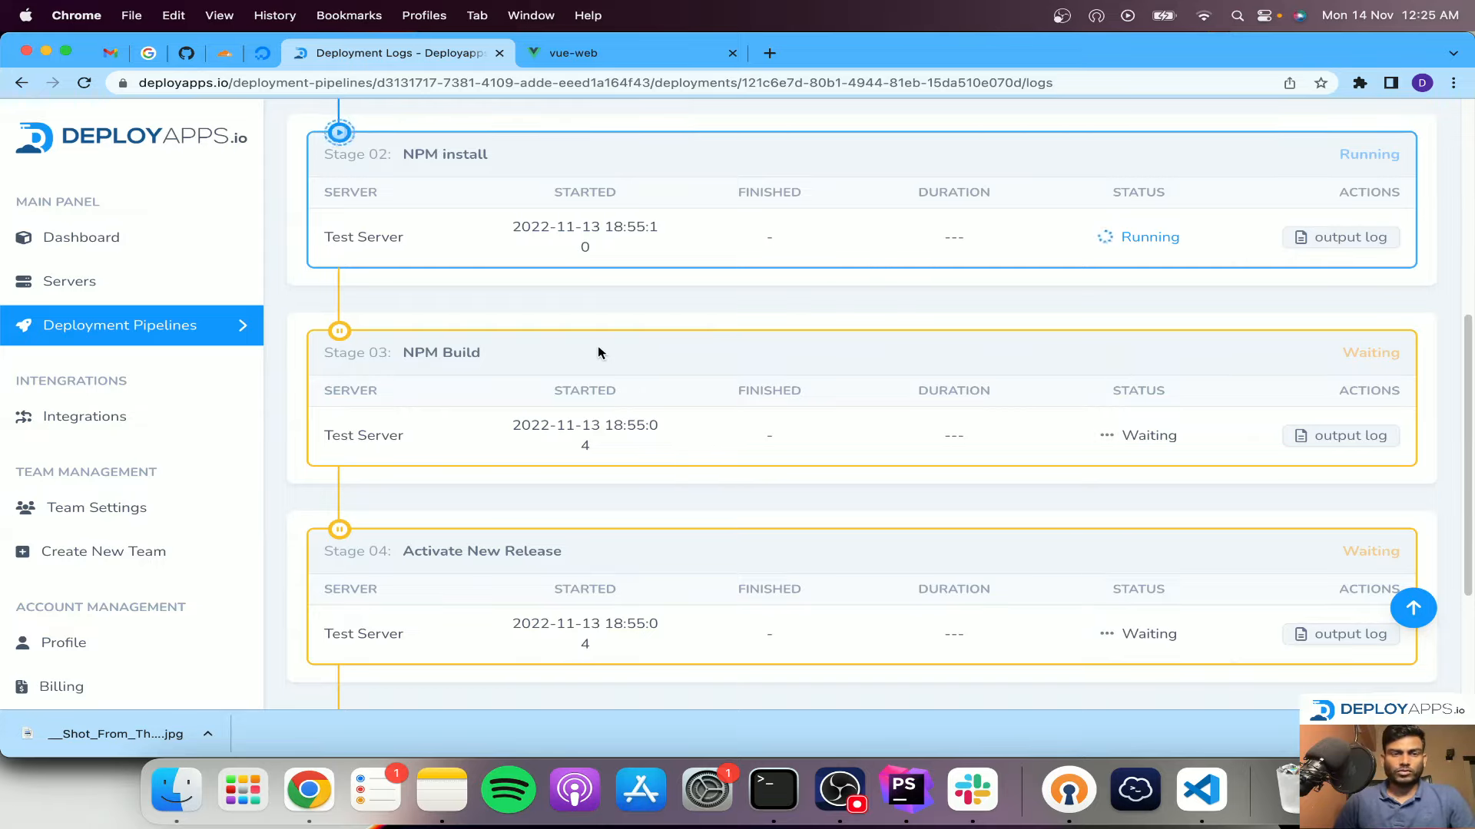
pyautogui.scroll(-3, 597, 346)
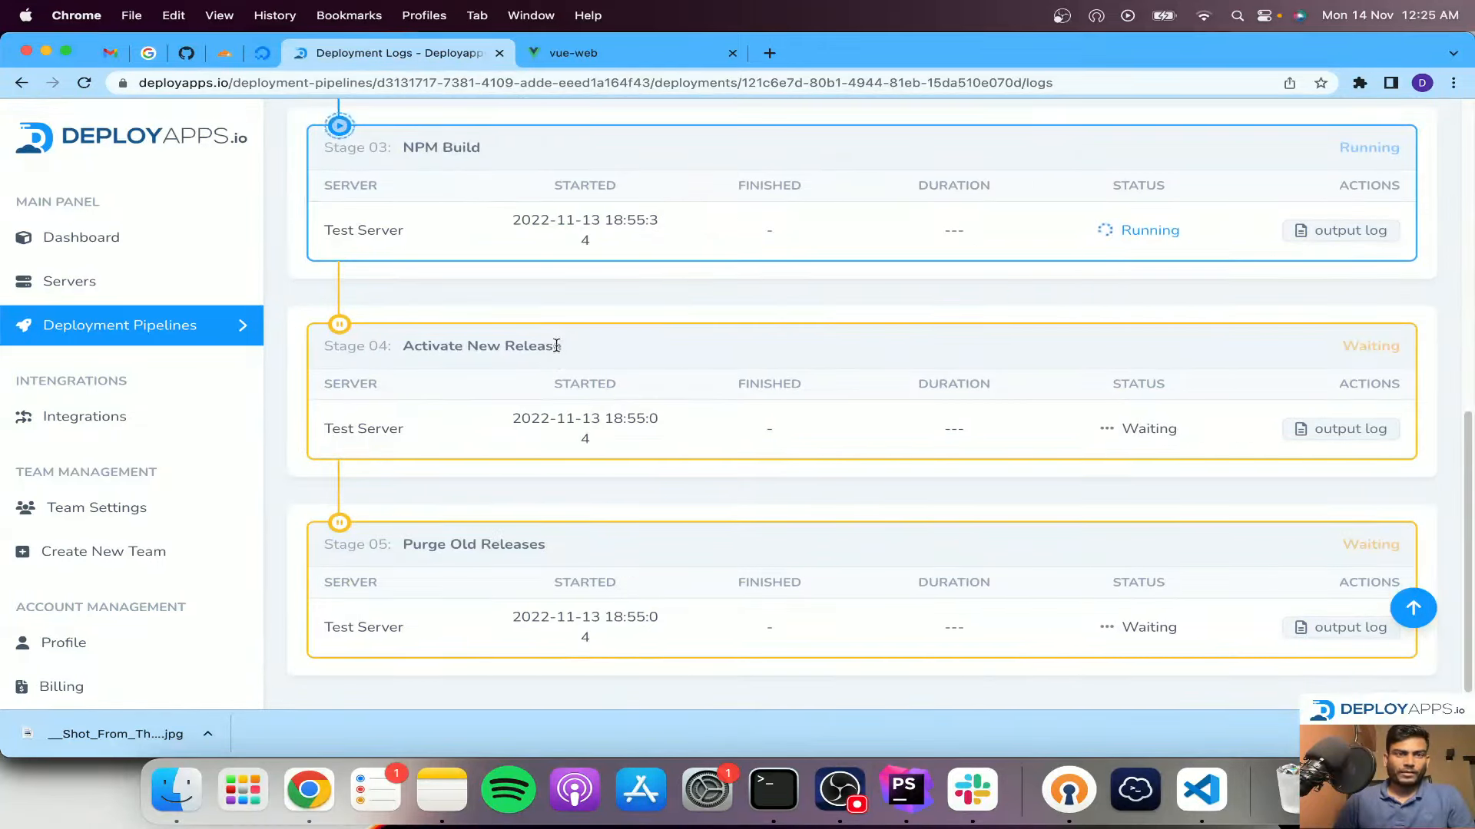
pyautogui.scroll(4, 556, 348)
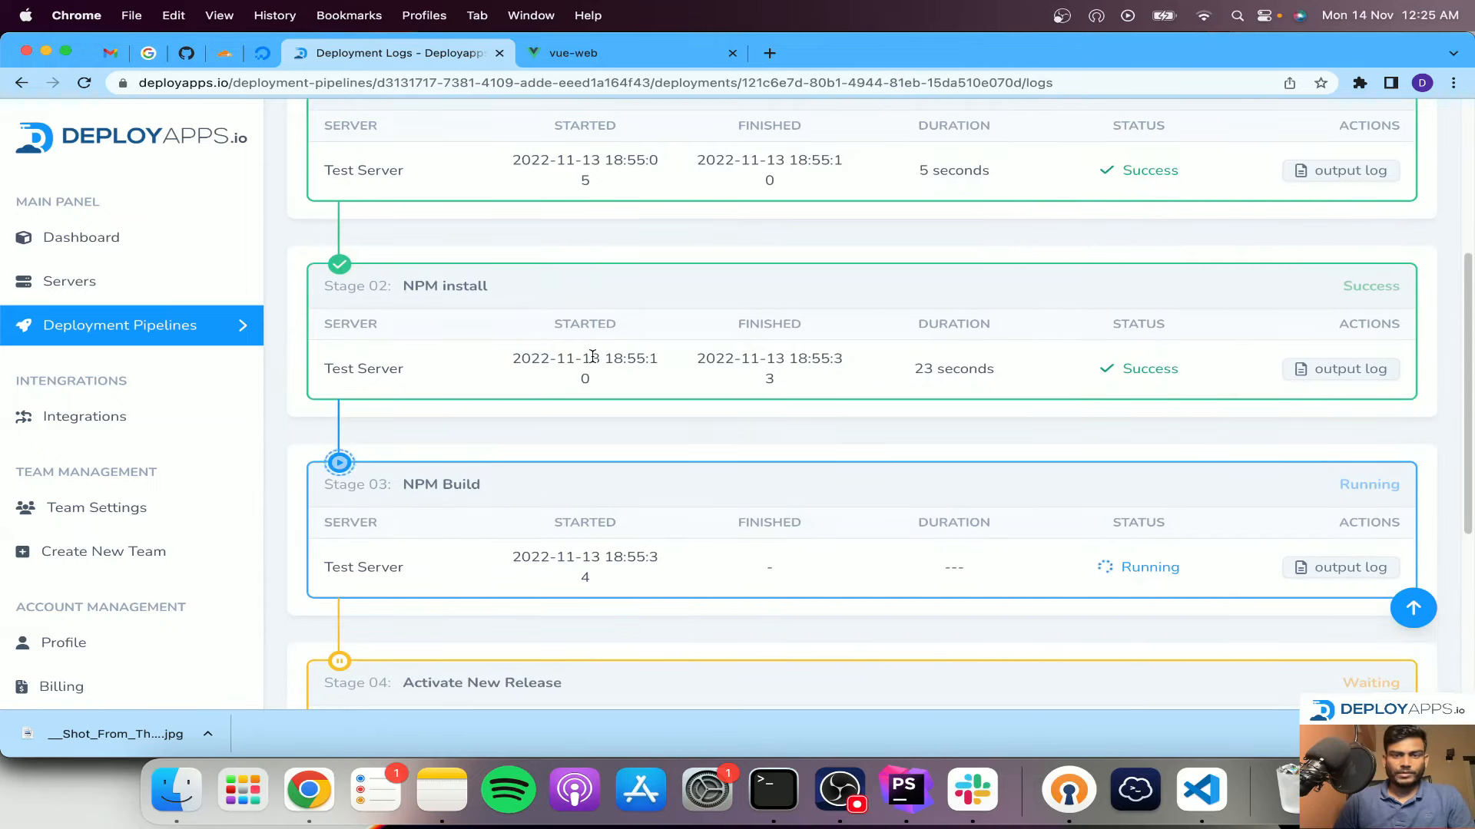
pyautogui.moveTo(913, 370); pyautogui.dragTo(993, 378)
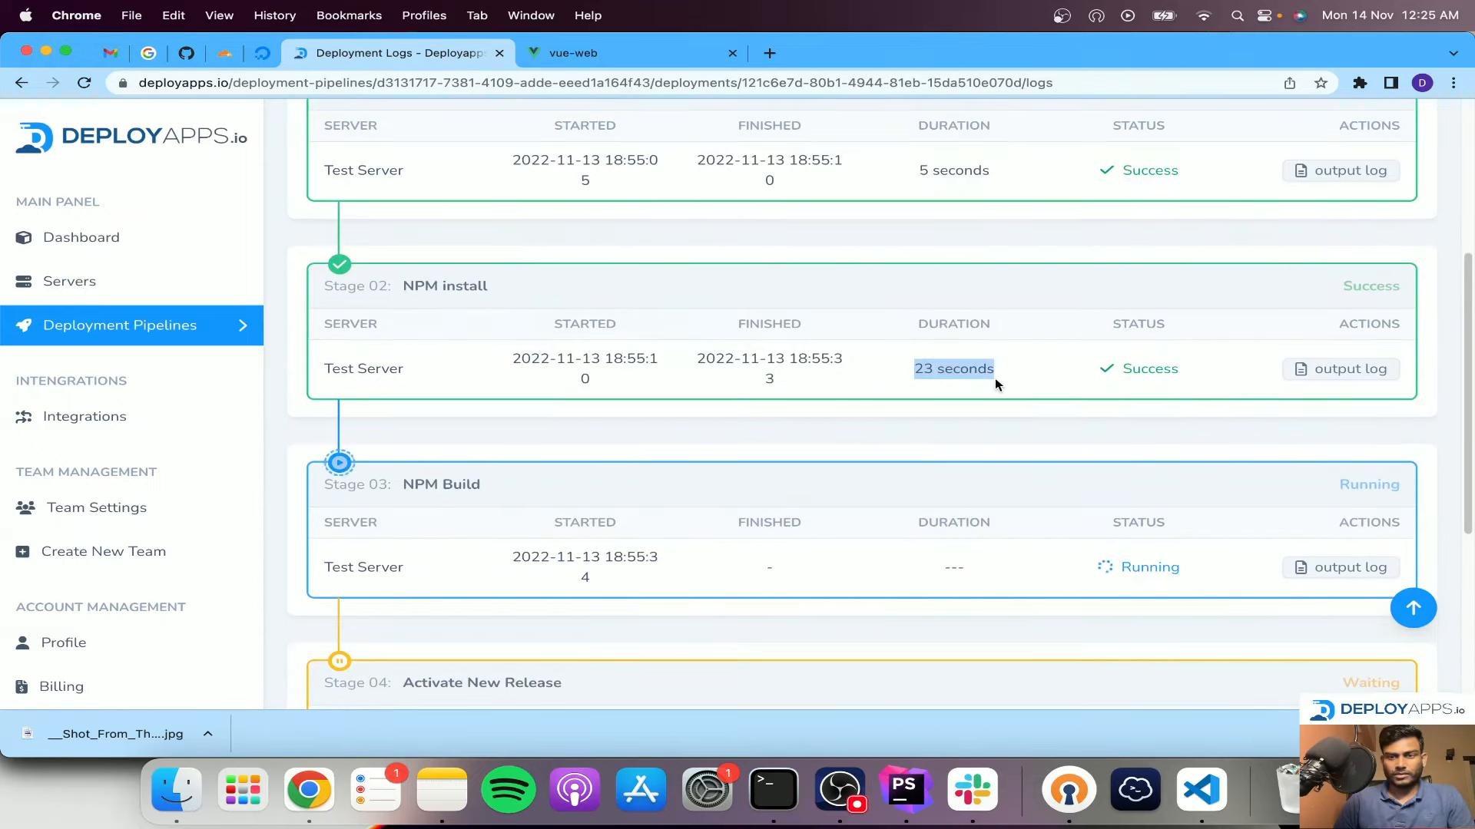
pyautogui.scroll(-1, 984, 388)
pyautogui.scroll(-3, 983, 385)
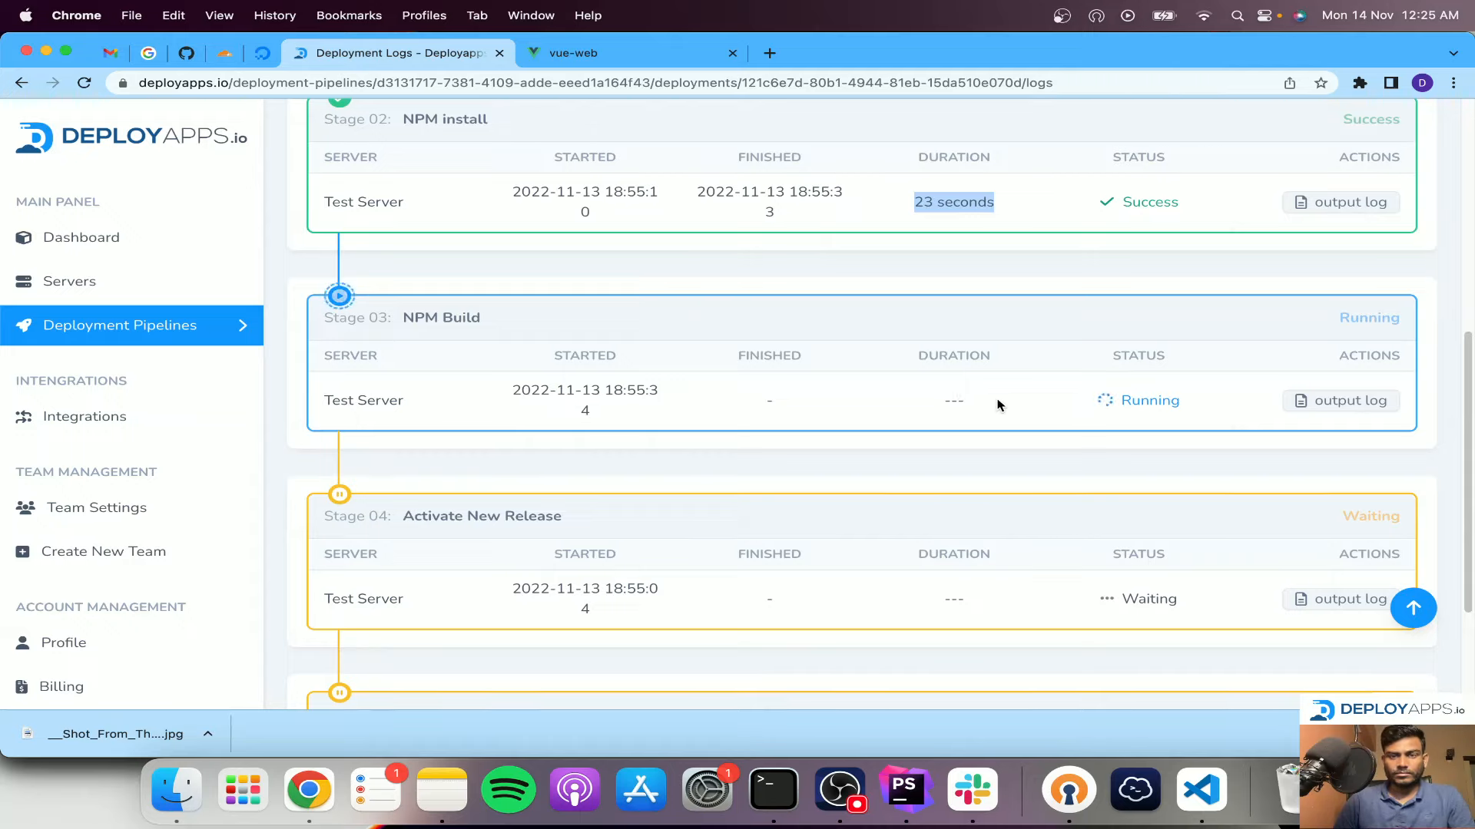
# Open the output log of the NPM Build stage and read it through to the final deployment stages.
pyautogui.click(1319, 401)
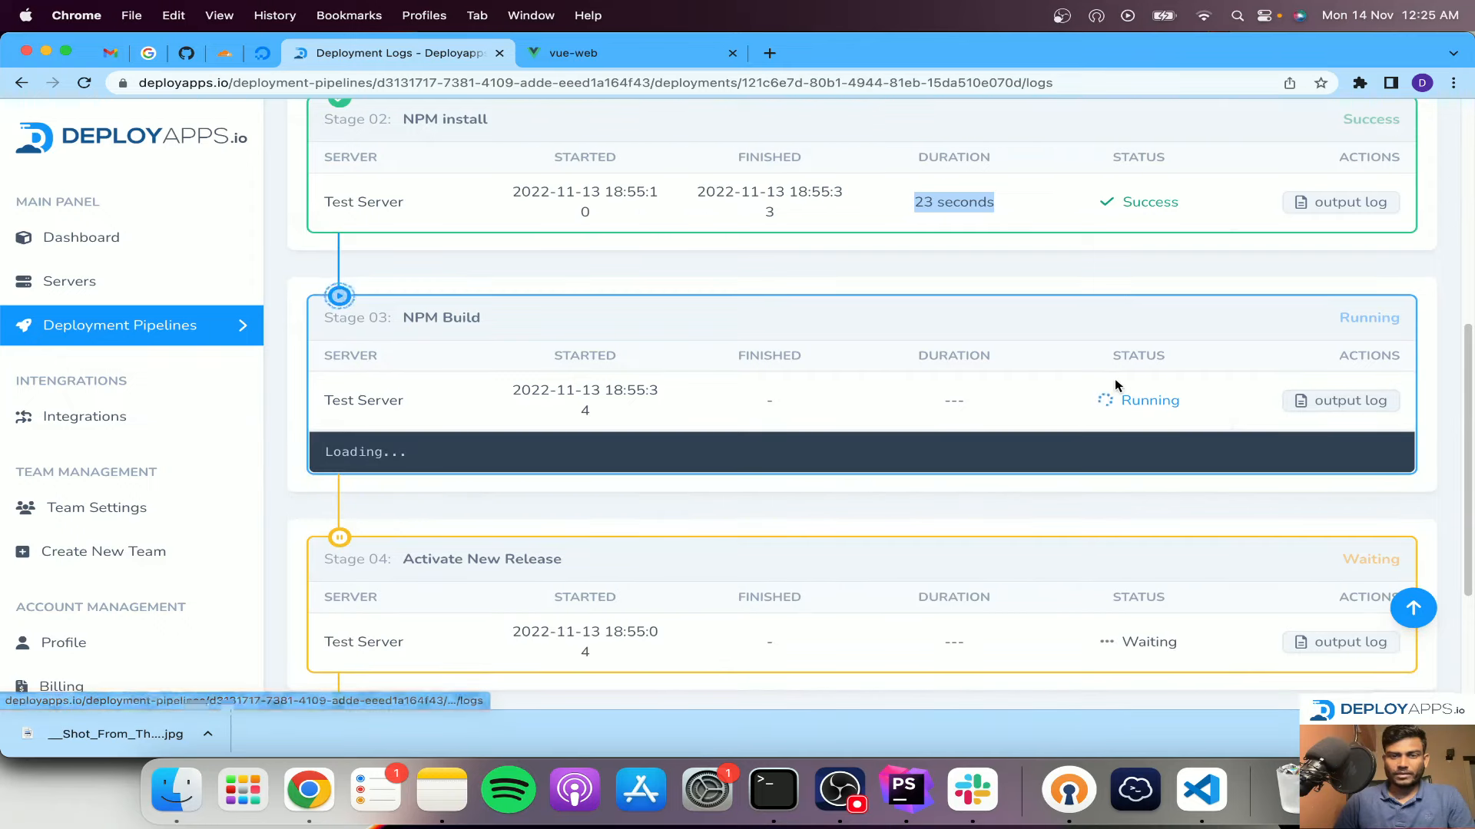
pyautogui.scroll(-3, 945, 341)
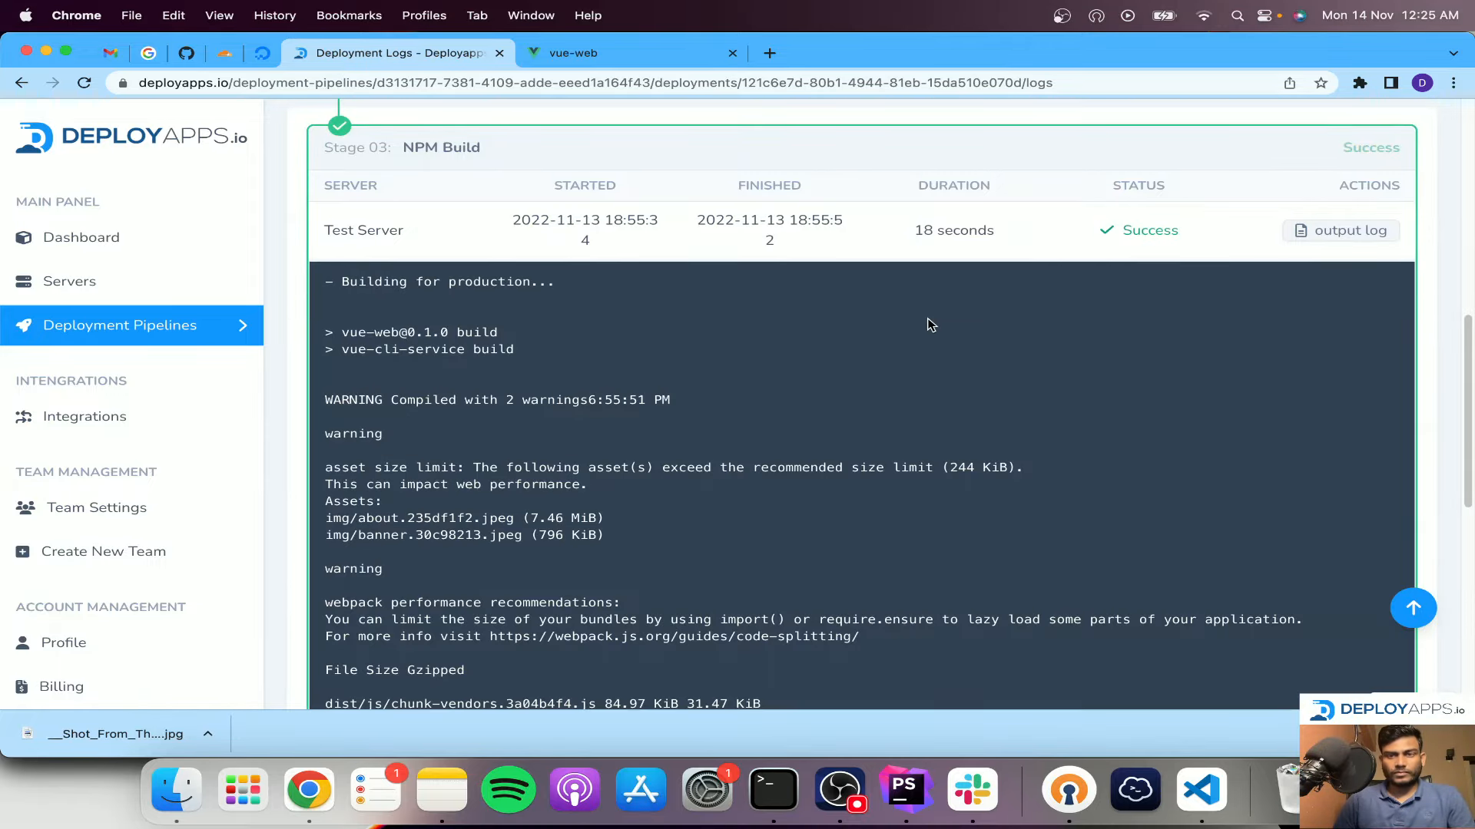
pyautogui.scroll(-8, 928, 324)
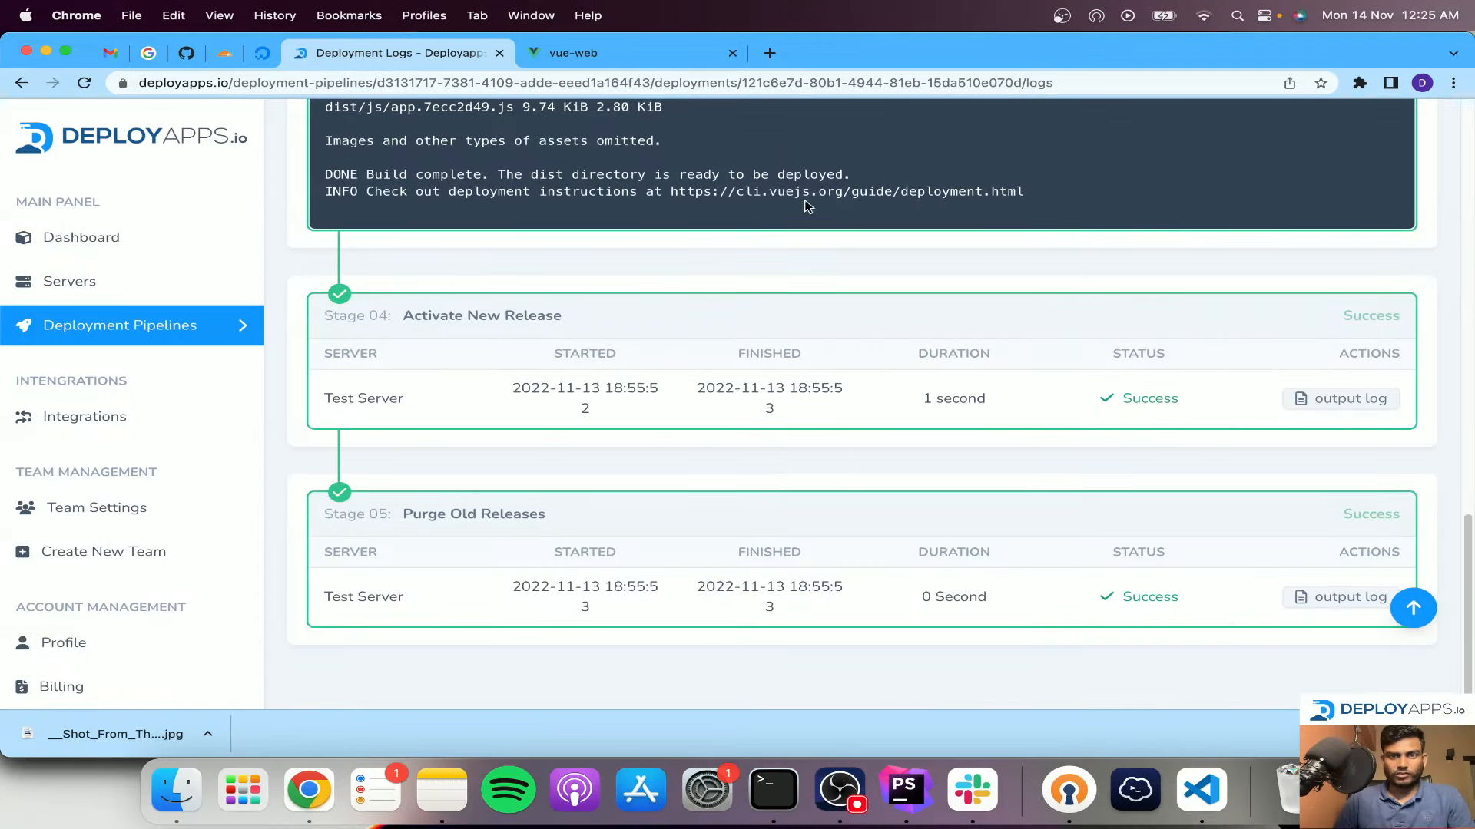
# Reload the deployed vue-web site to check its home page heading, and return to the deployment logs.
pyautogui.click(622, 54)
pyautogui.click(425, 255)
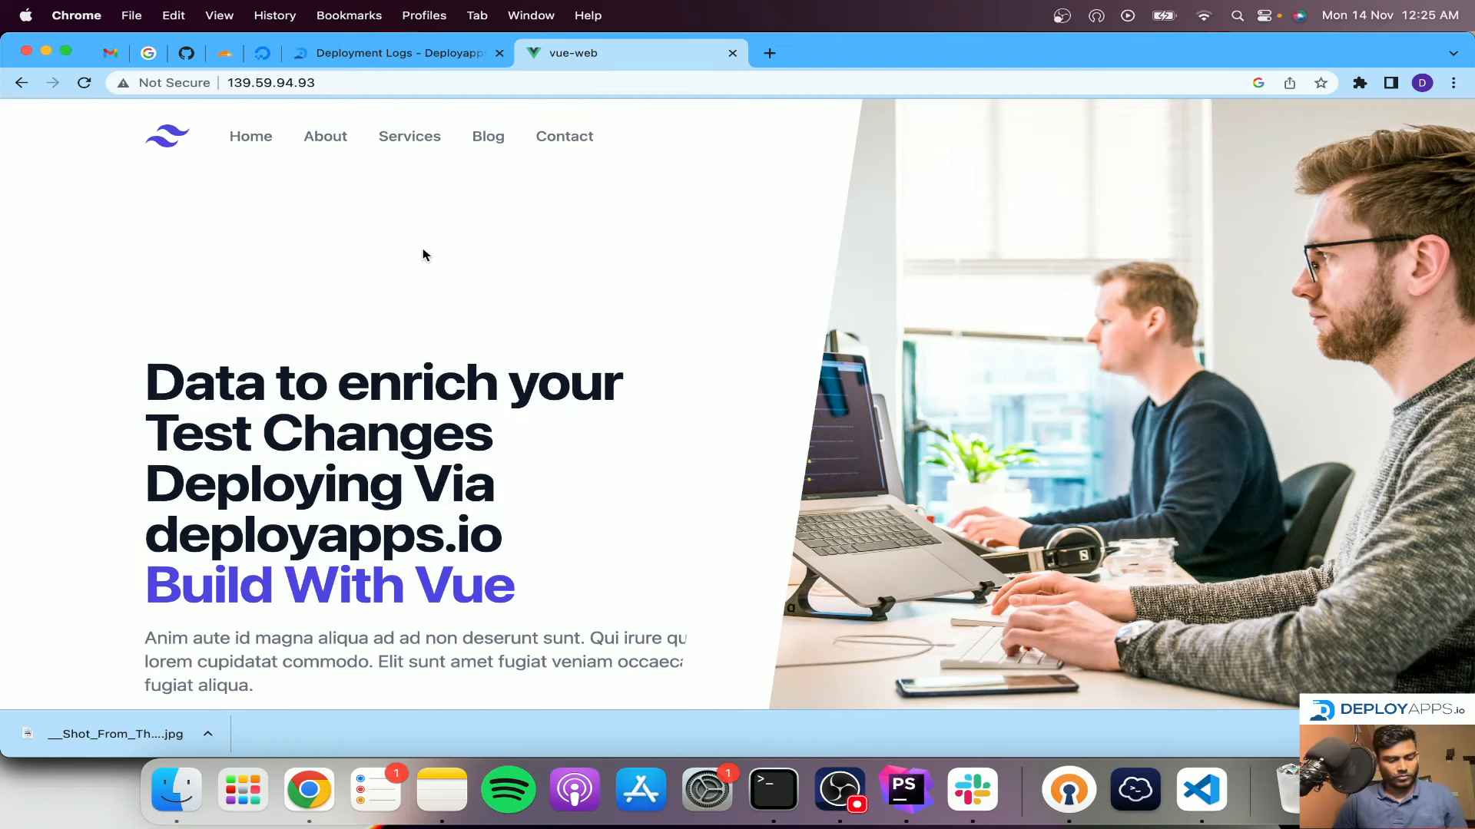
pyautogui.press('super+r')
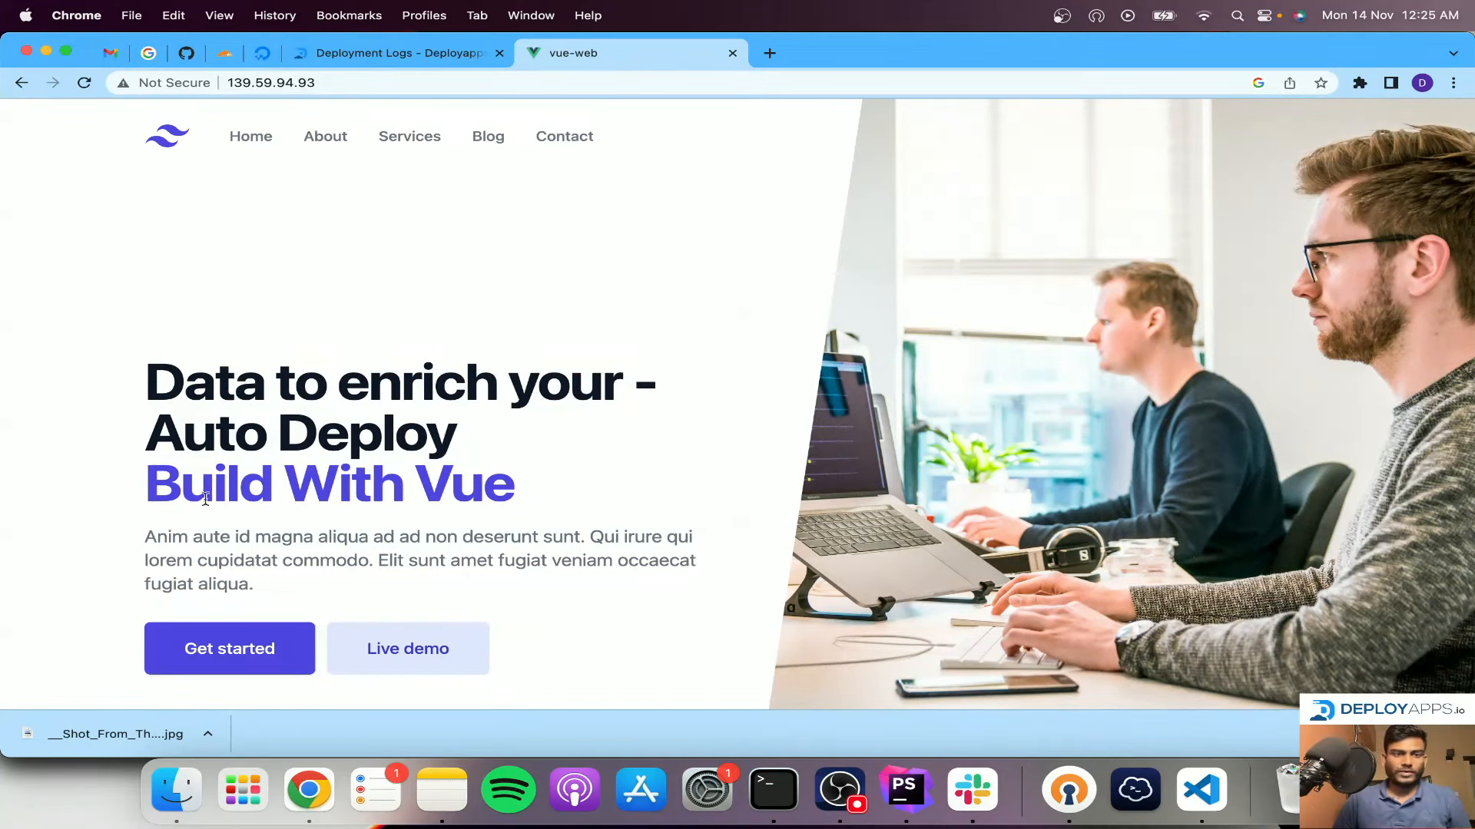
pyautogui.moveTo(155, 425); pyautogui.dragTo(471, 431)
pyautogui.click(451, 352)
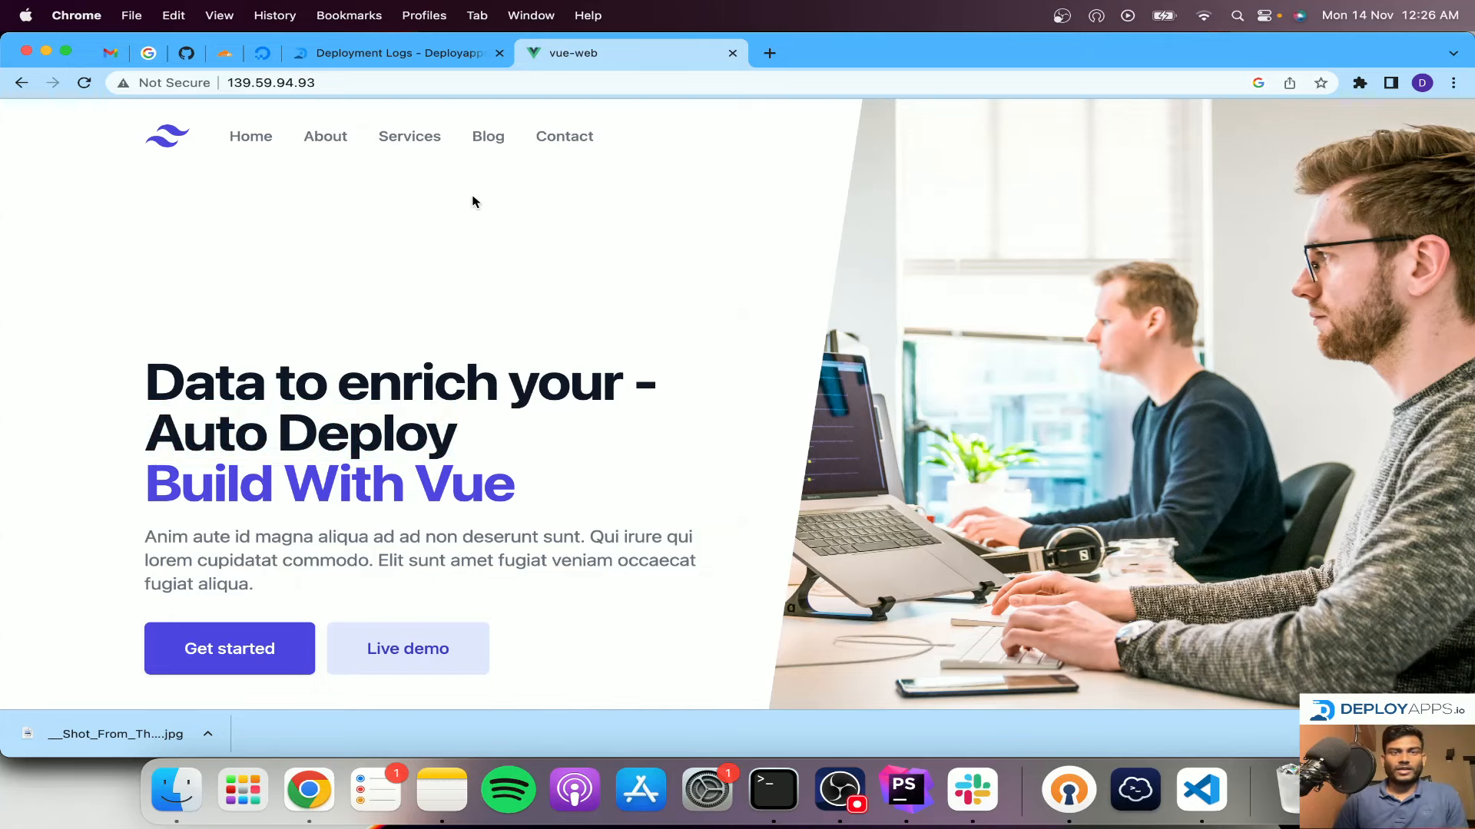
pyautogui.click(348, 55)
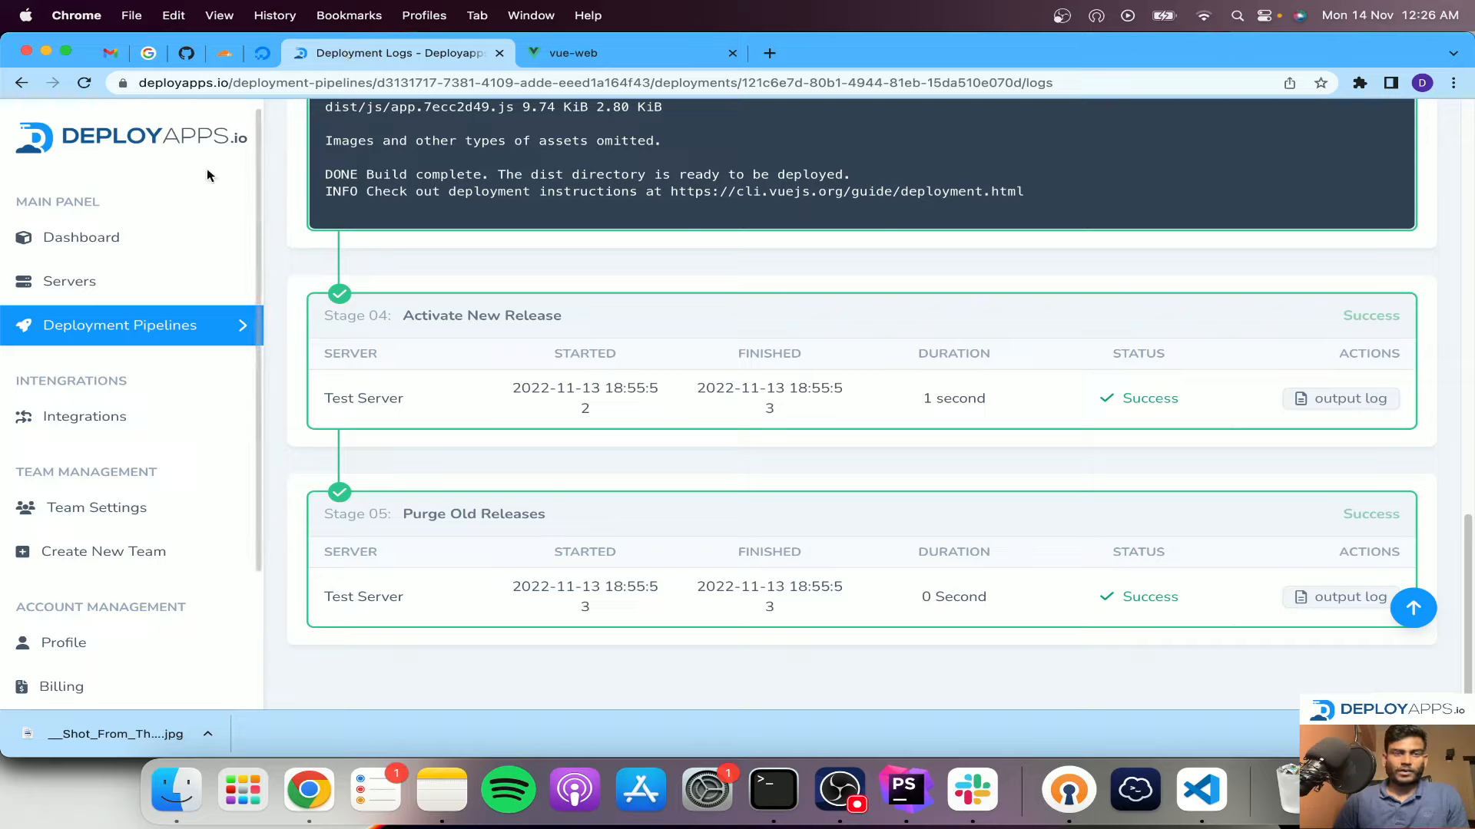